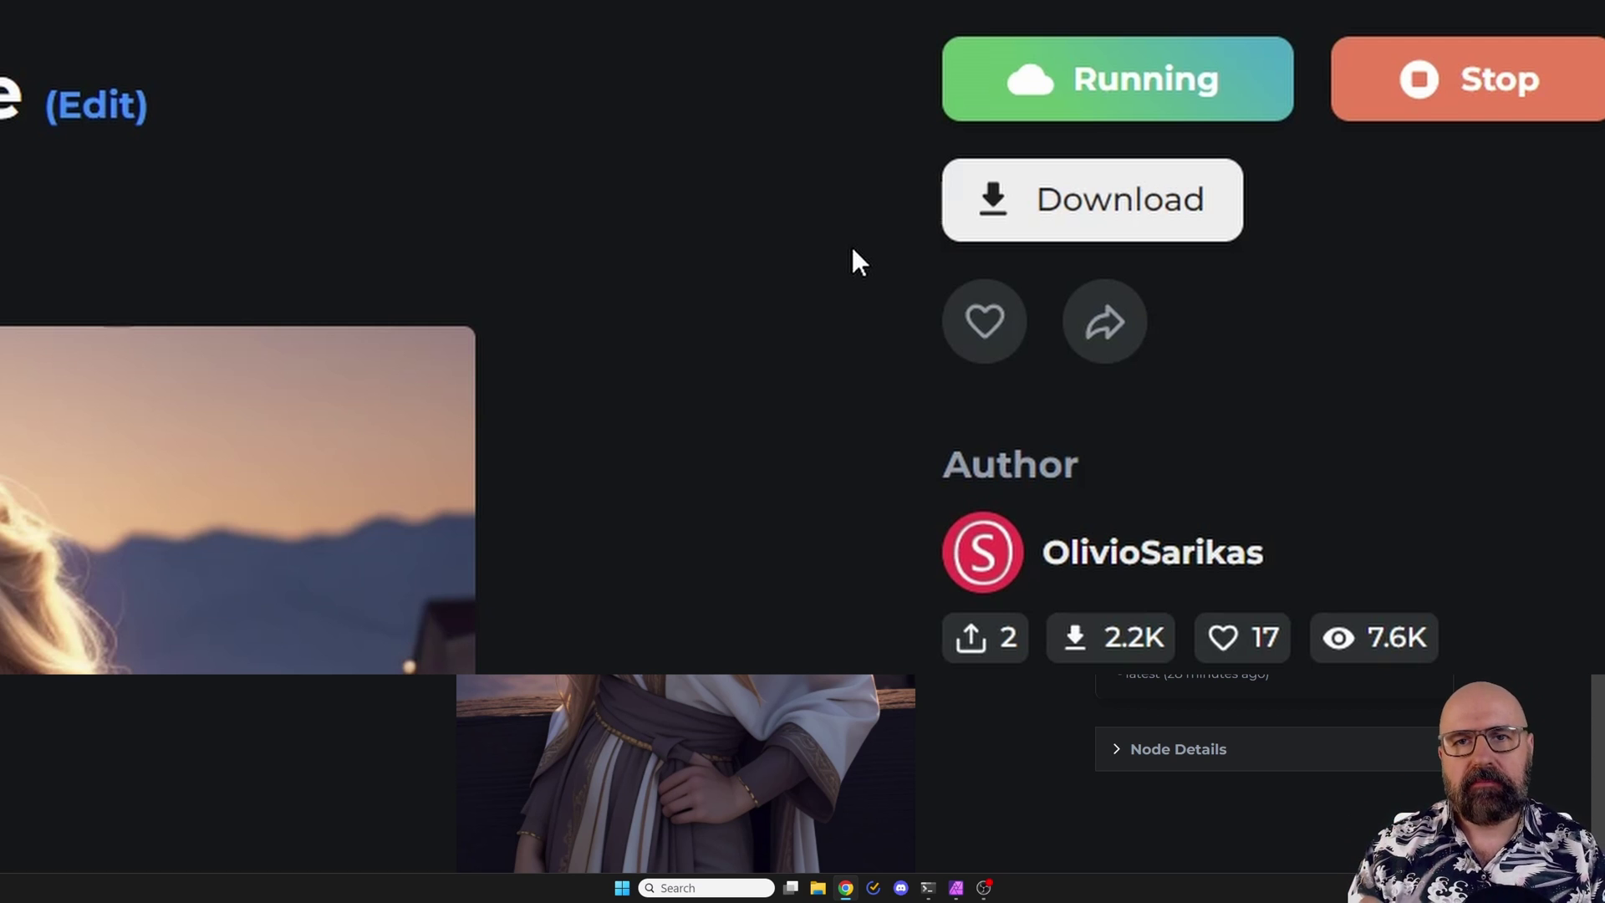
pyautogui.click(1003, 96)
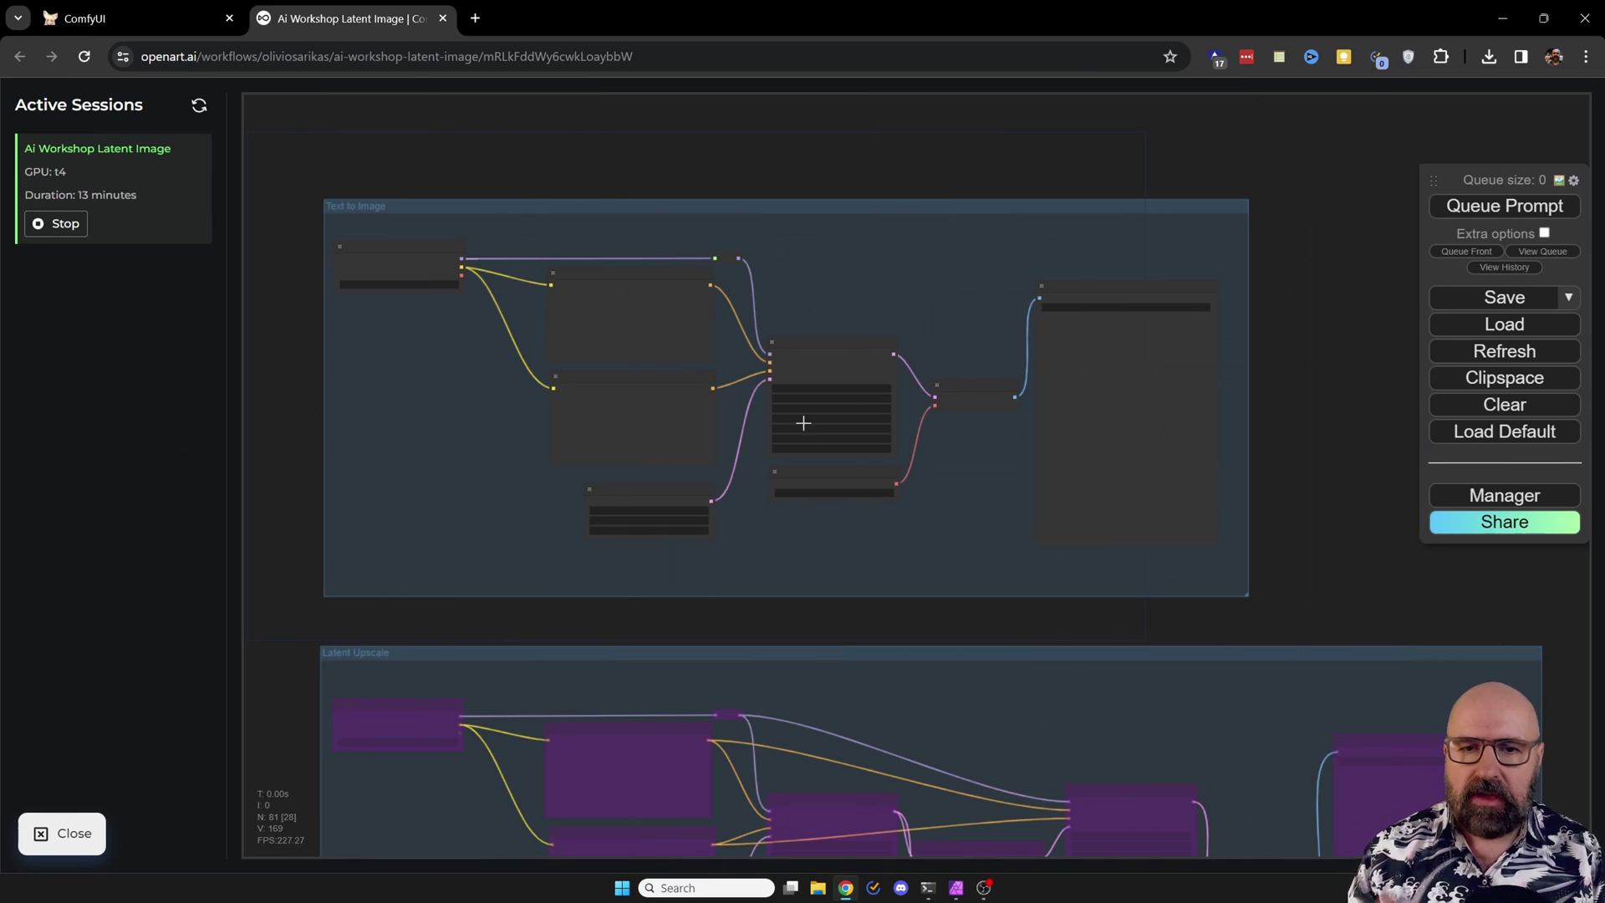
pyautogui.scroll(-1, 1266, 501)
pyautogui.scroll(-2, 1266, 504)
pyautogui.moveTo(1436, 610); pyautogui.dragTo(971, 297)
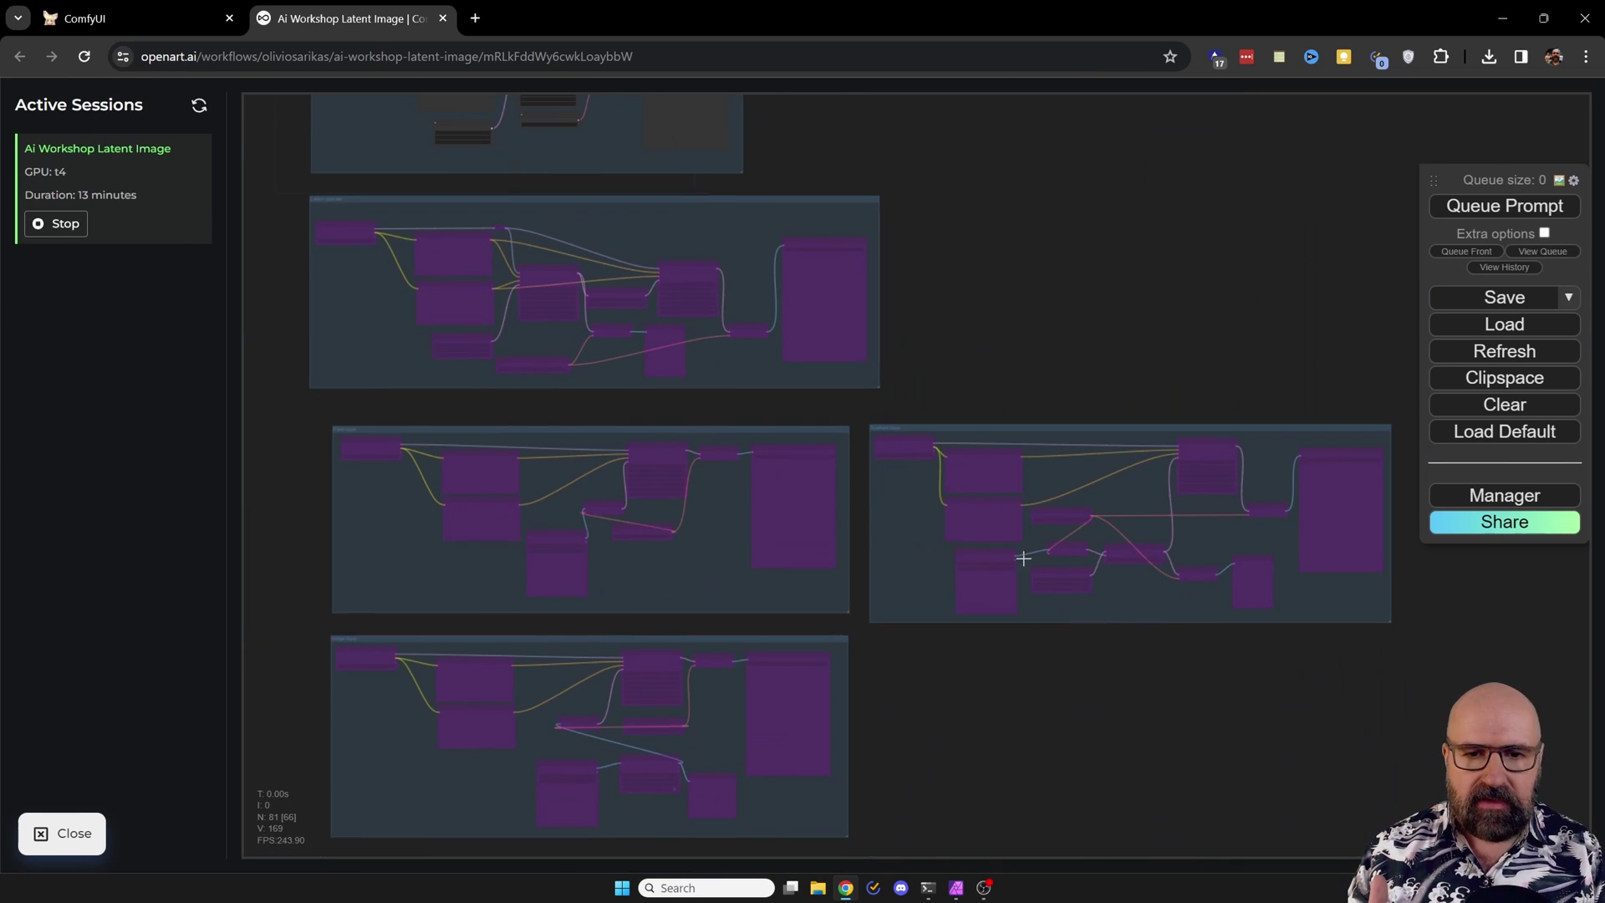
pyautogui.moveTo(1017, 797); pyautogui.dragTo(1075, 845)
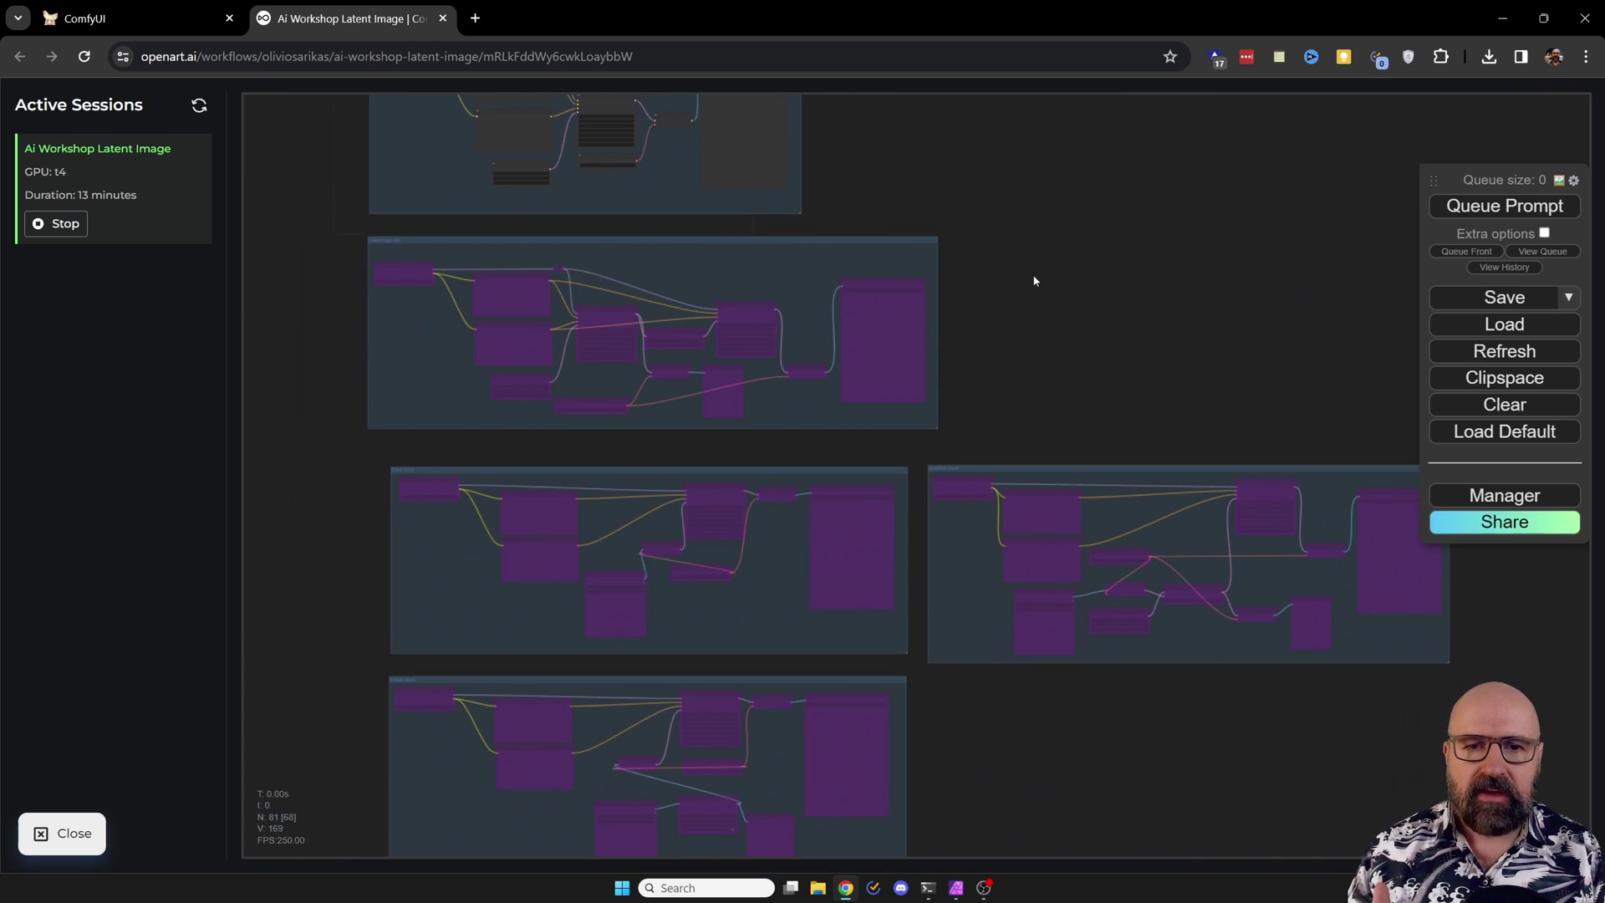
pyautogui.scroll(3, 1253, 494)
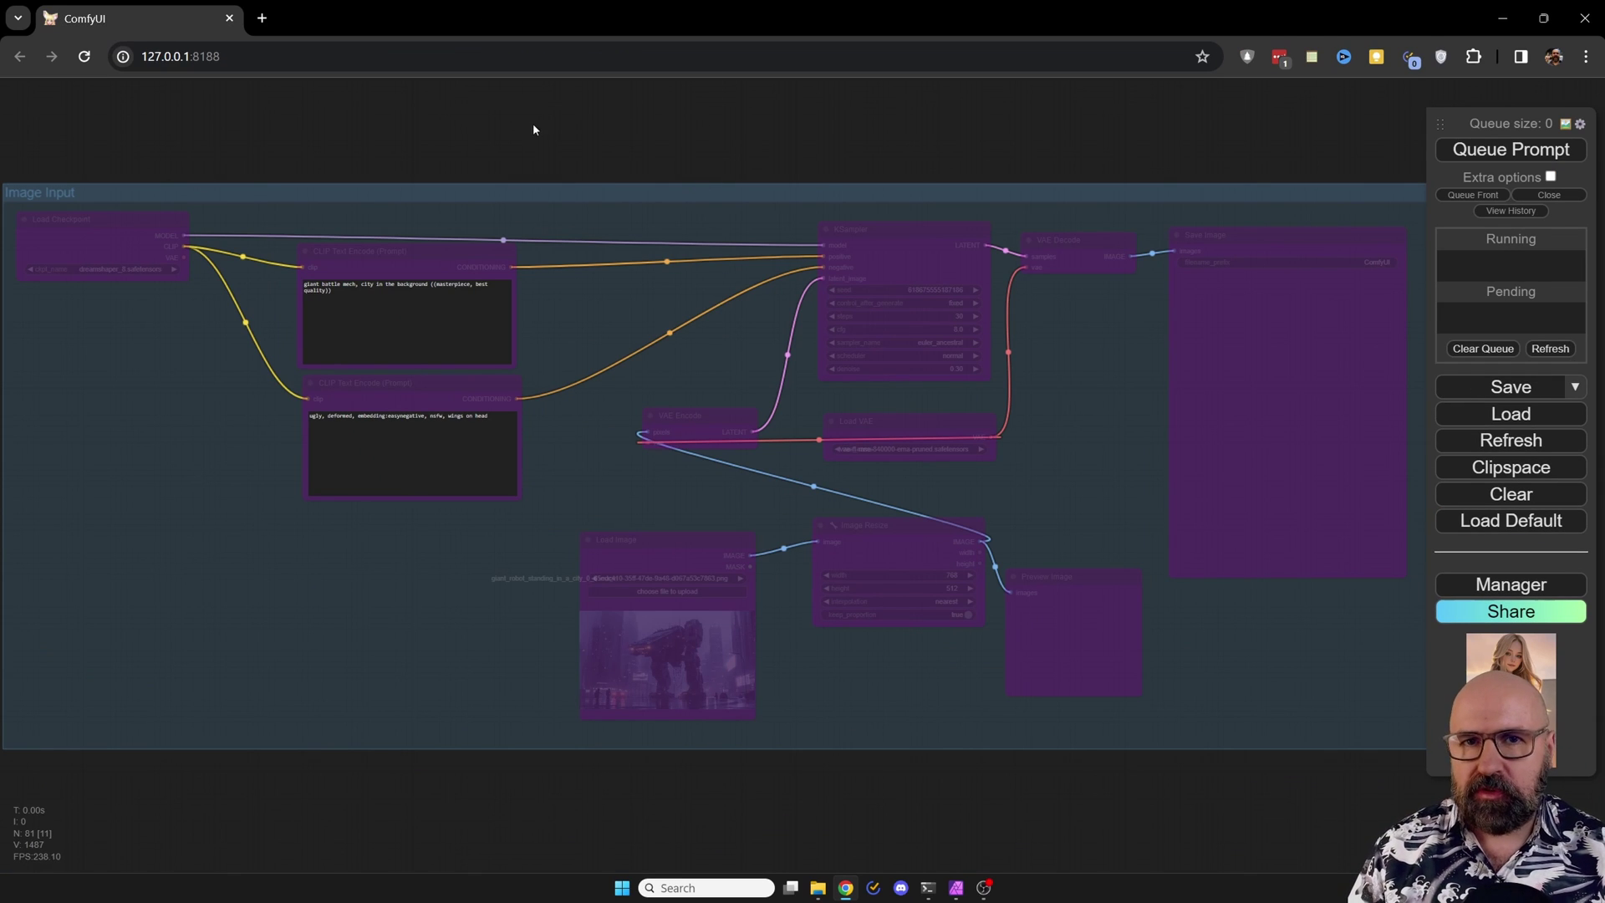
# Set all Image Input group nodes to Always, then nudge the checkpoint, prompt, image, sampler and save nodes
pyautogui.rightClick(163, 192)
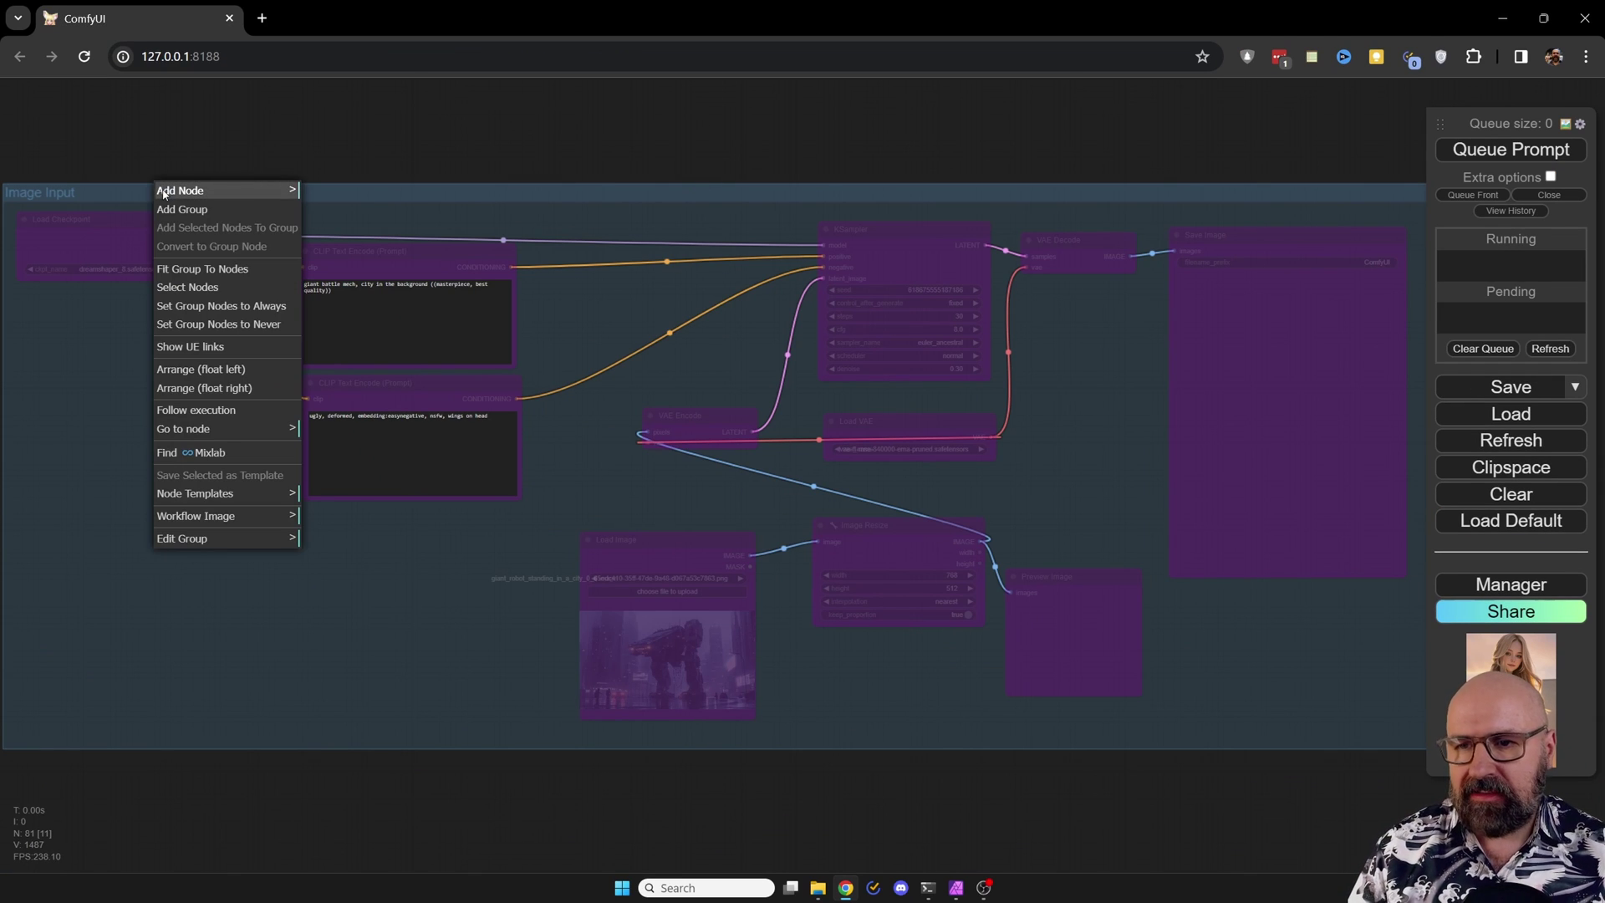
pyautogui.click(251, 313)
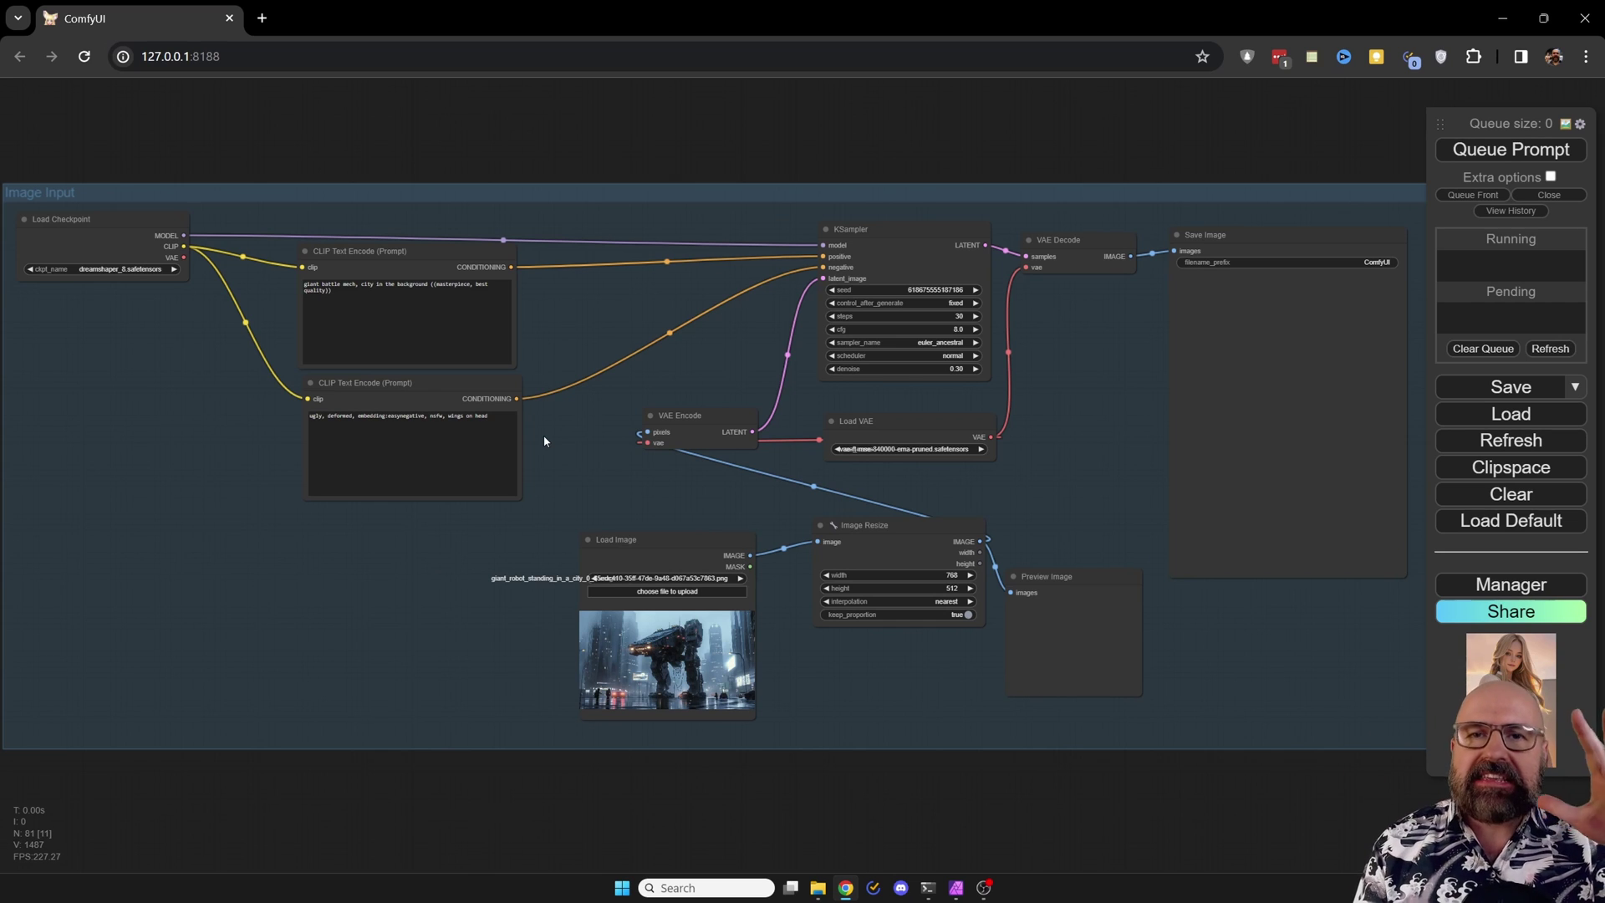
pyautogui.moveTo(81, 228); pyautogui.dragTo(84, 233)
pyautogui.moveTo(400, 257); pyautogui.dragTo(397, 260)
pyautogui.moveTo(413, 397); pyautogui.dragTo(407, 402)
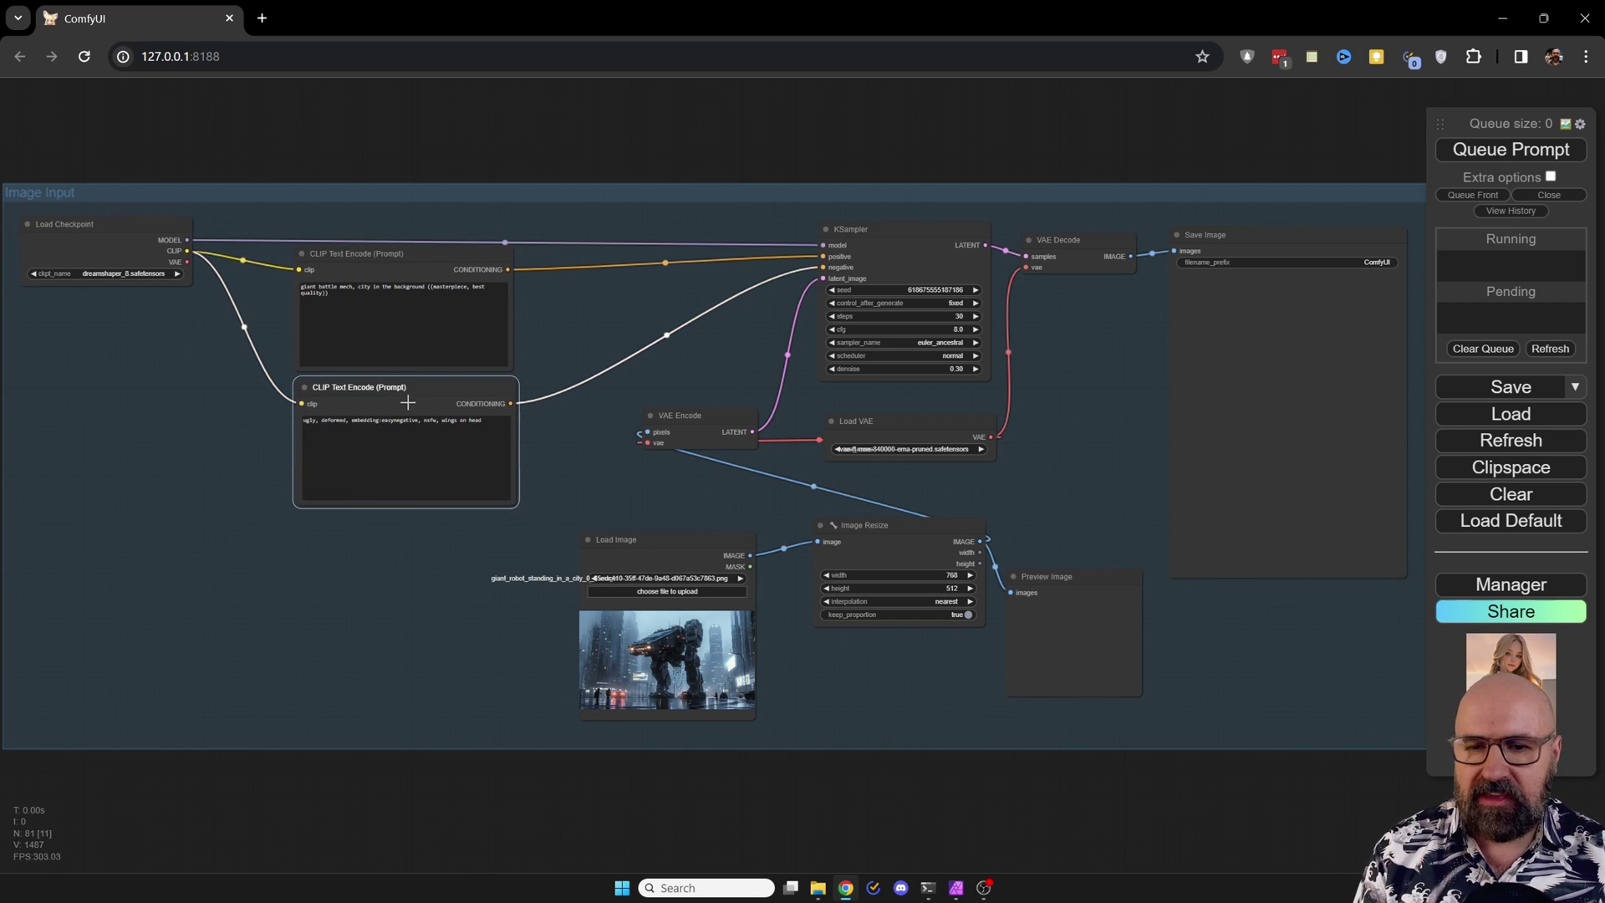
pyautogui.moveTo(667, 544); pyautogui.dragTo(632, 529)
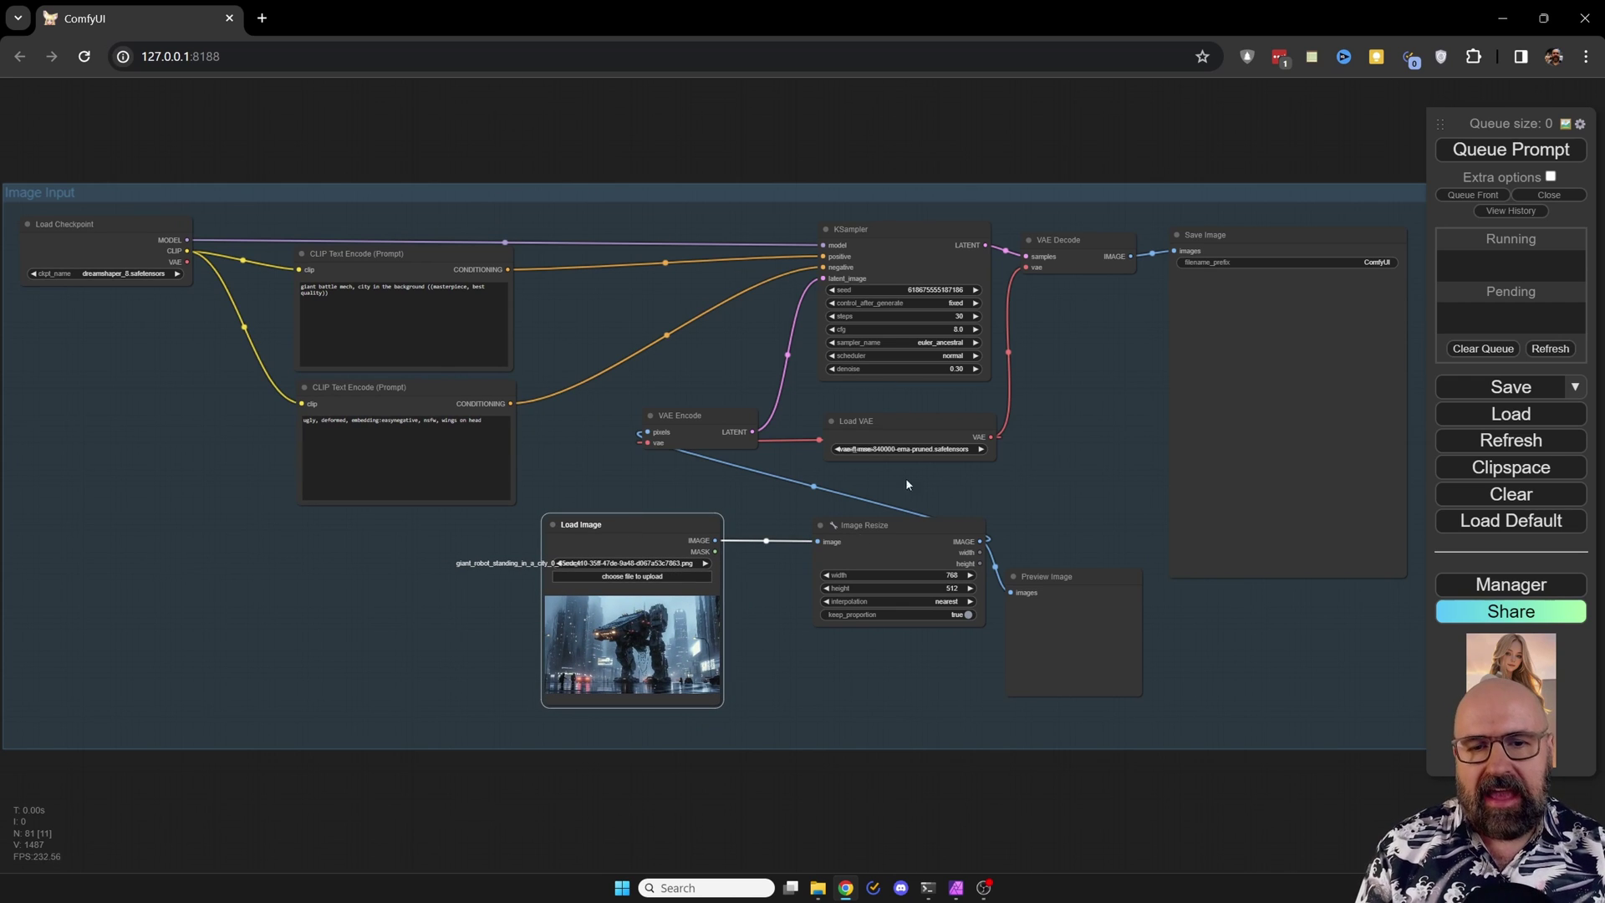
pyautogui.moveTo(891, 232); pyautogui.dragTo(896, 231)
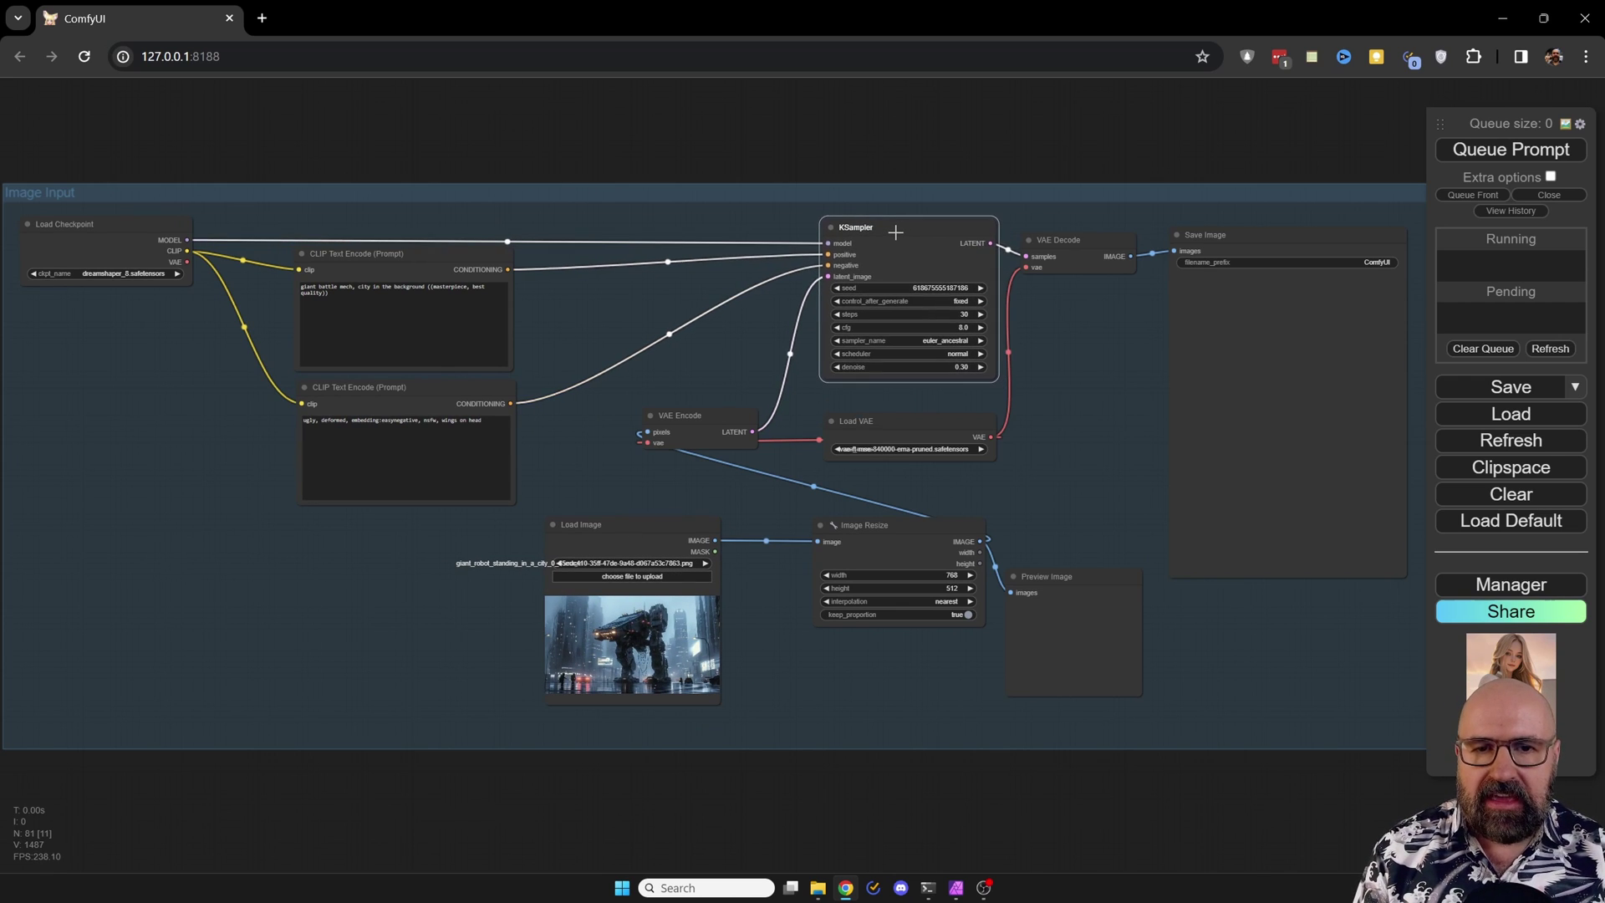
pyautogui.moveTo(1266, 236); pyautogui.dragTo(1268, 234)
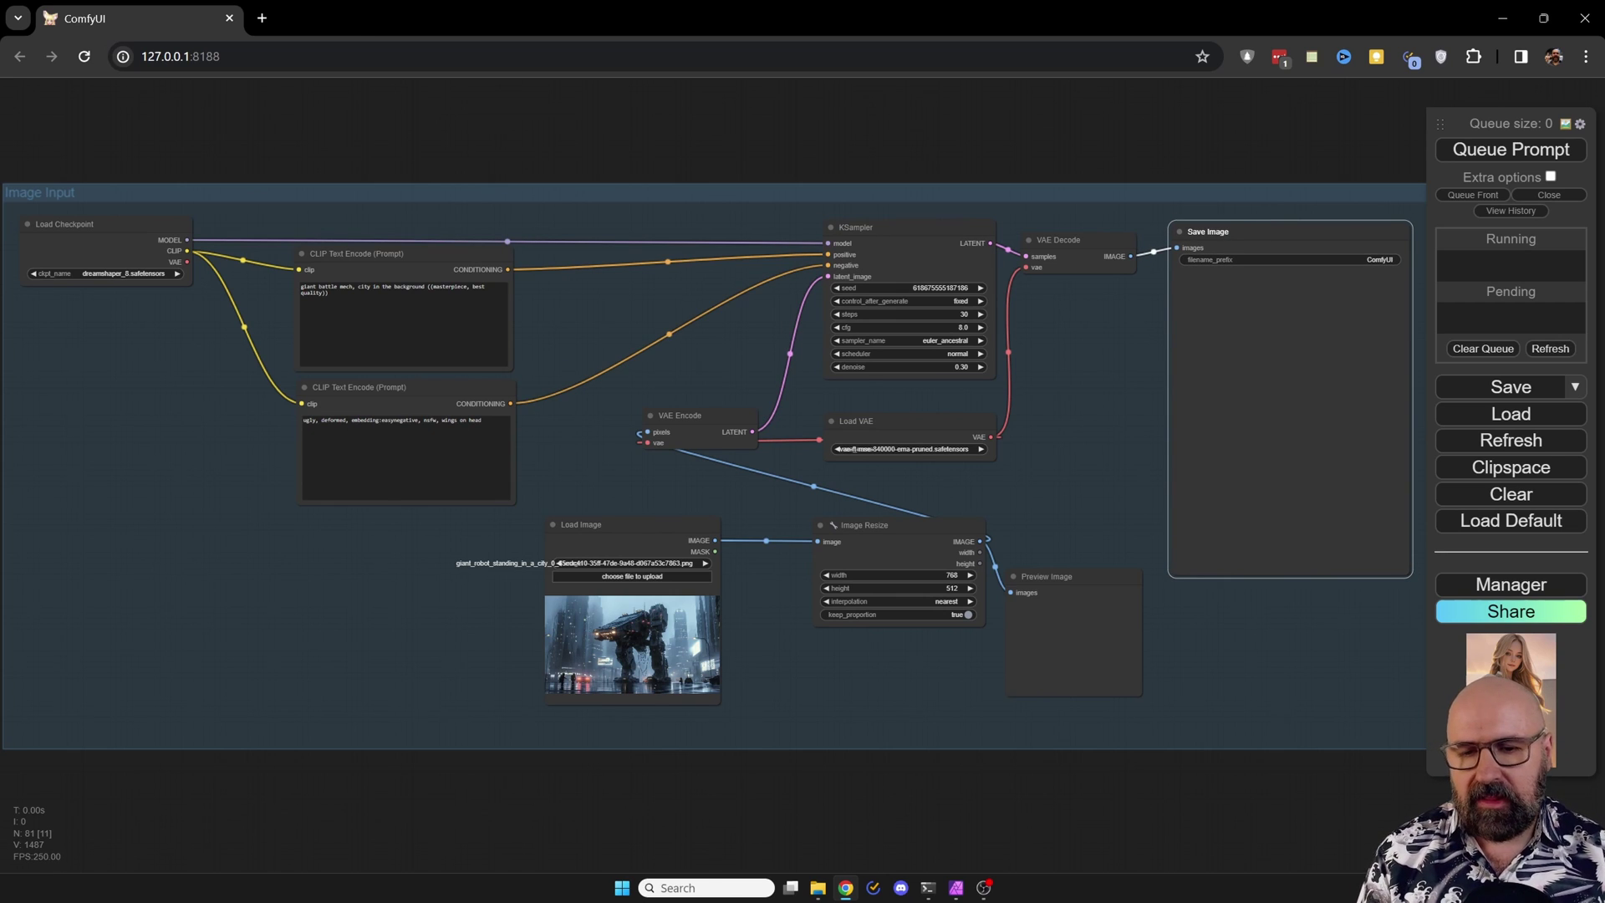
# Drag the Load Image node holding the giant robot picture next to the Image Resize node
pyautogui.scroll(9, 834, 633)
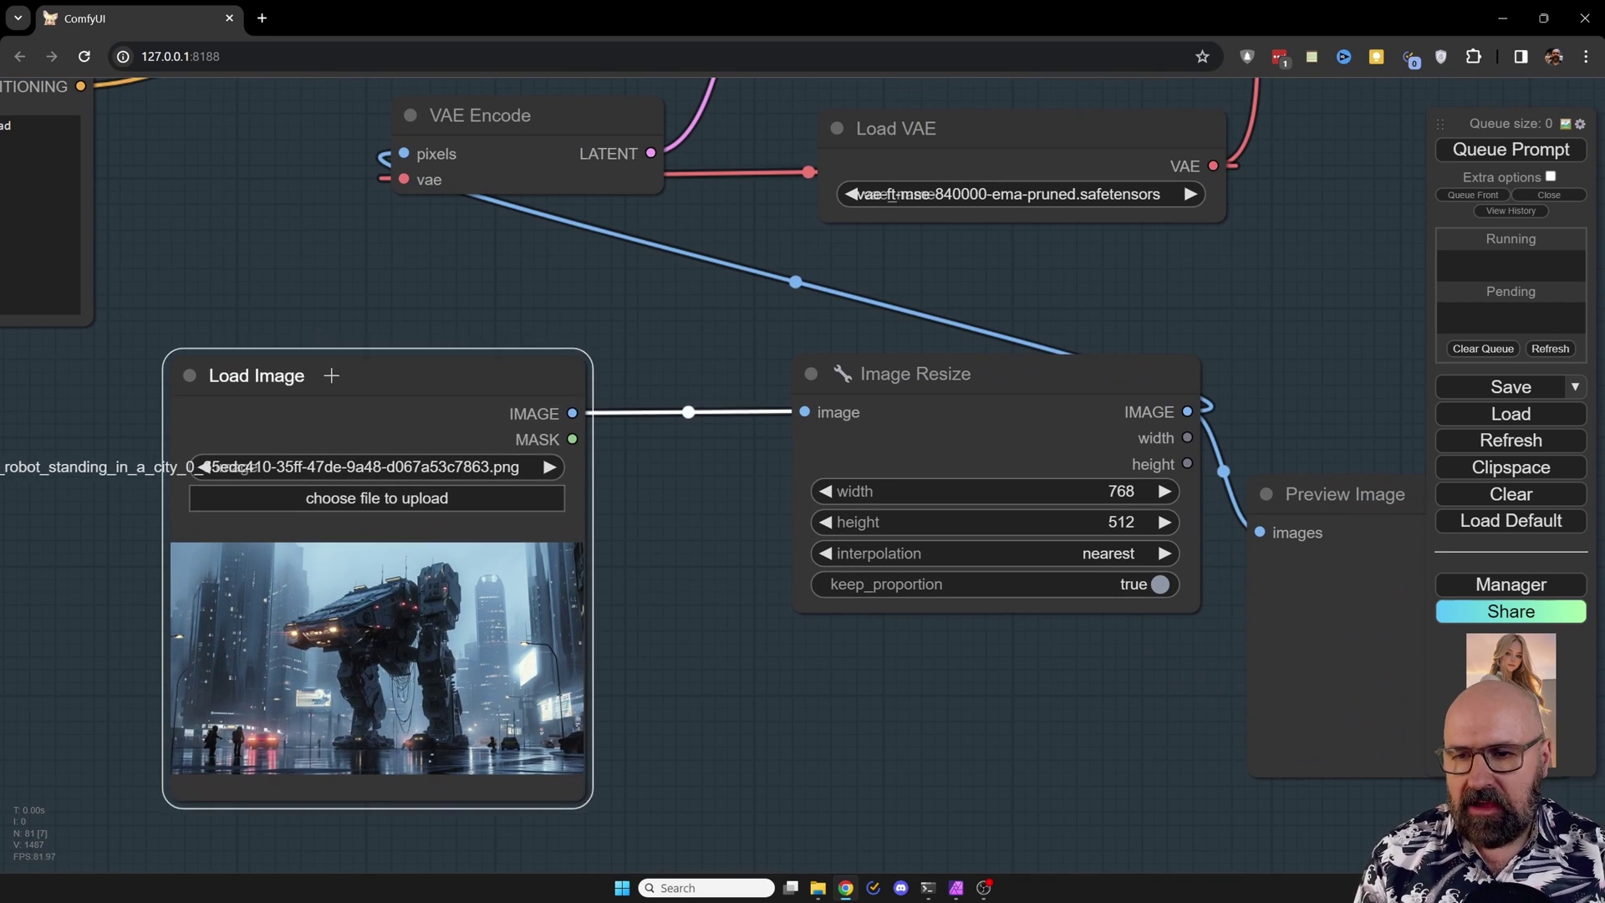
pyautogui.moveTo(309, 371); pyautogui.dragTo(412, 351)
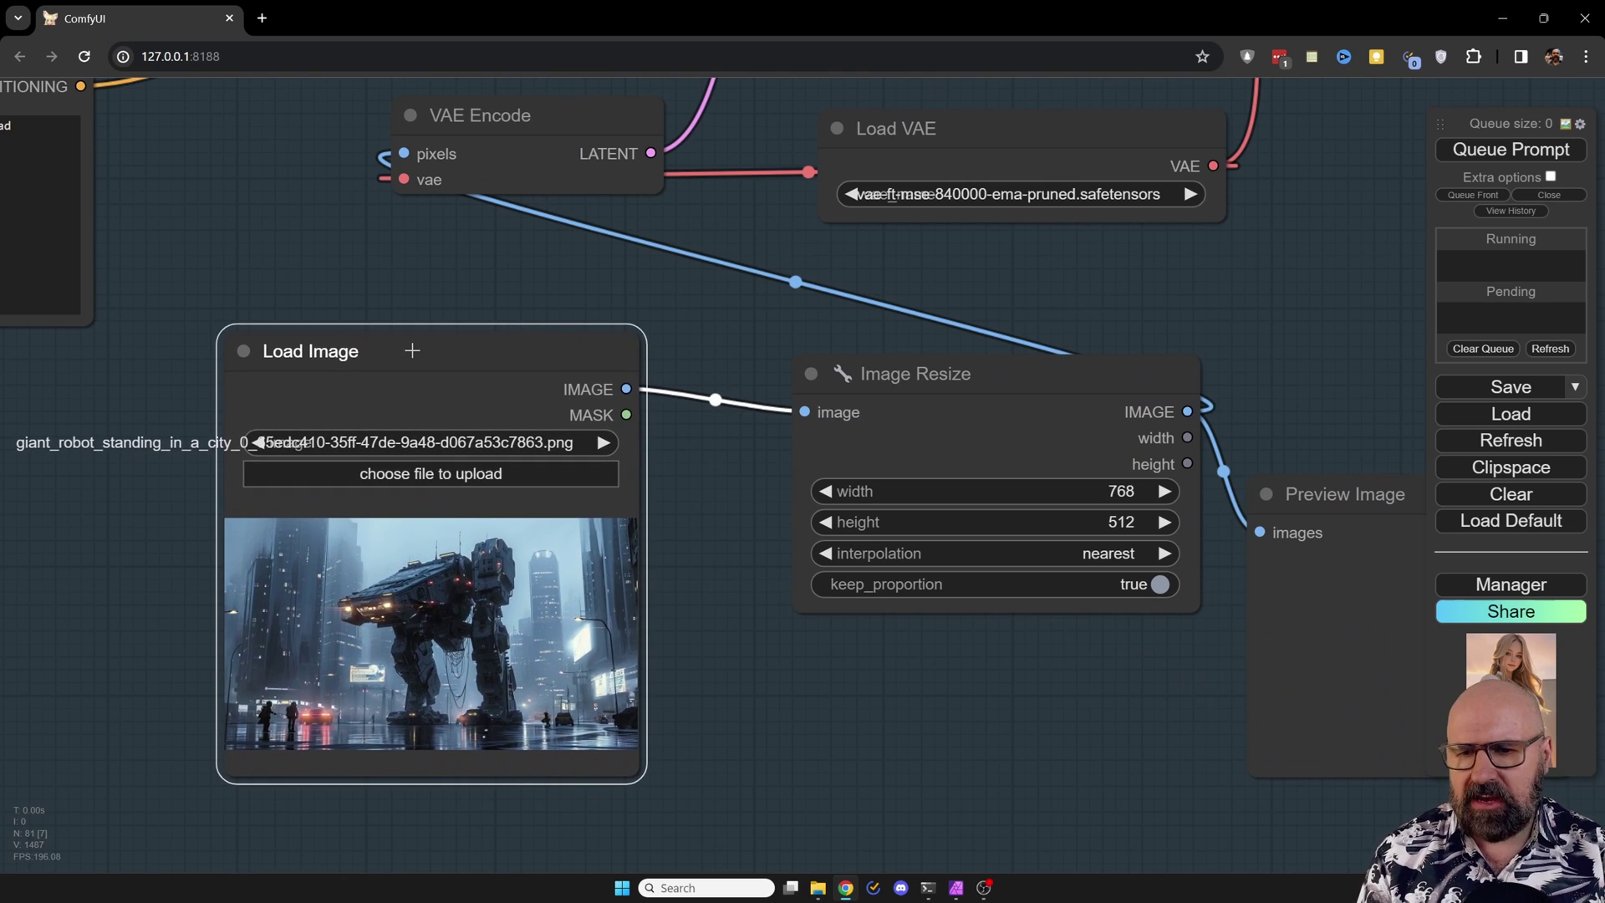
pyautogui.scroll(8, 363, 660)
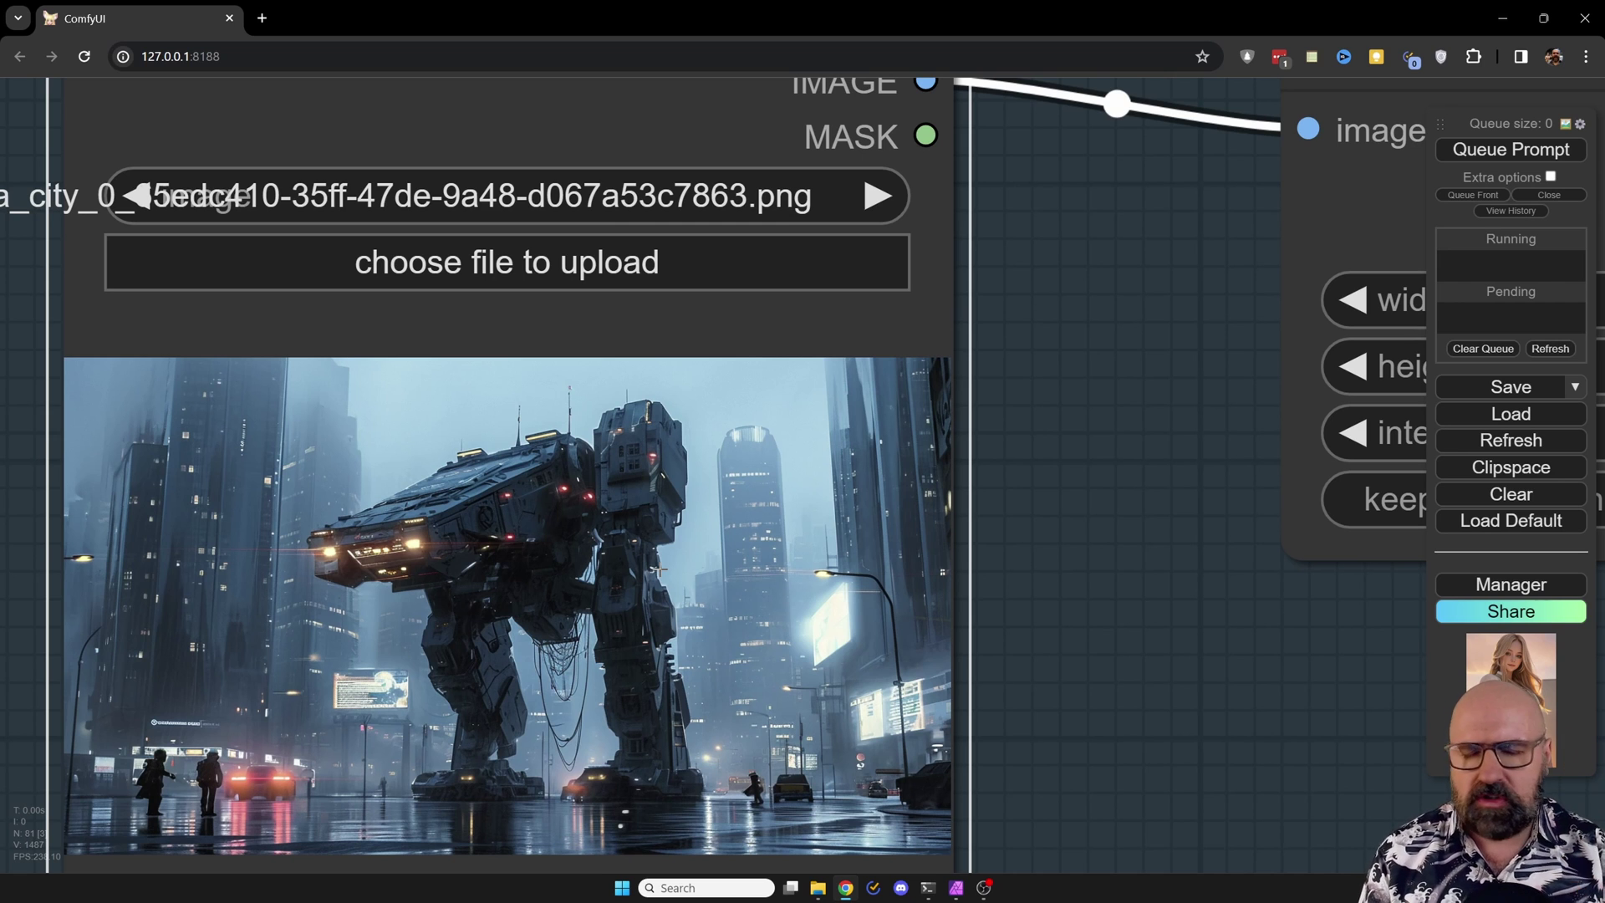
# Move the Image Resize node lower on the canvas
pyautogui.scroll(-7, 938, 418)
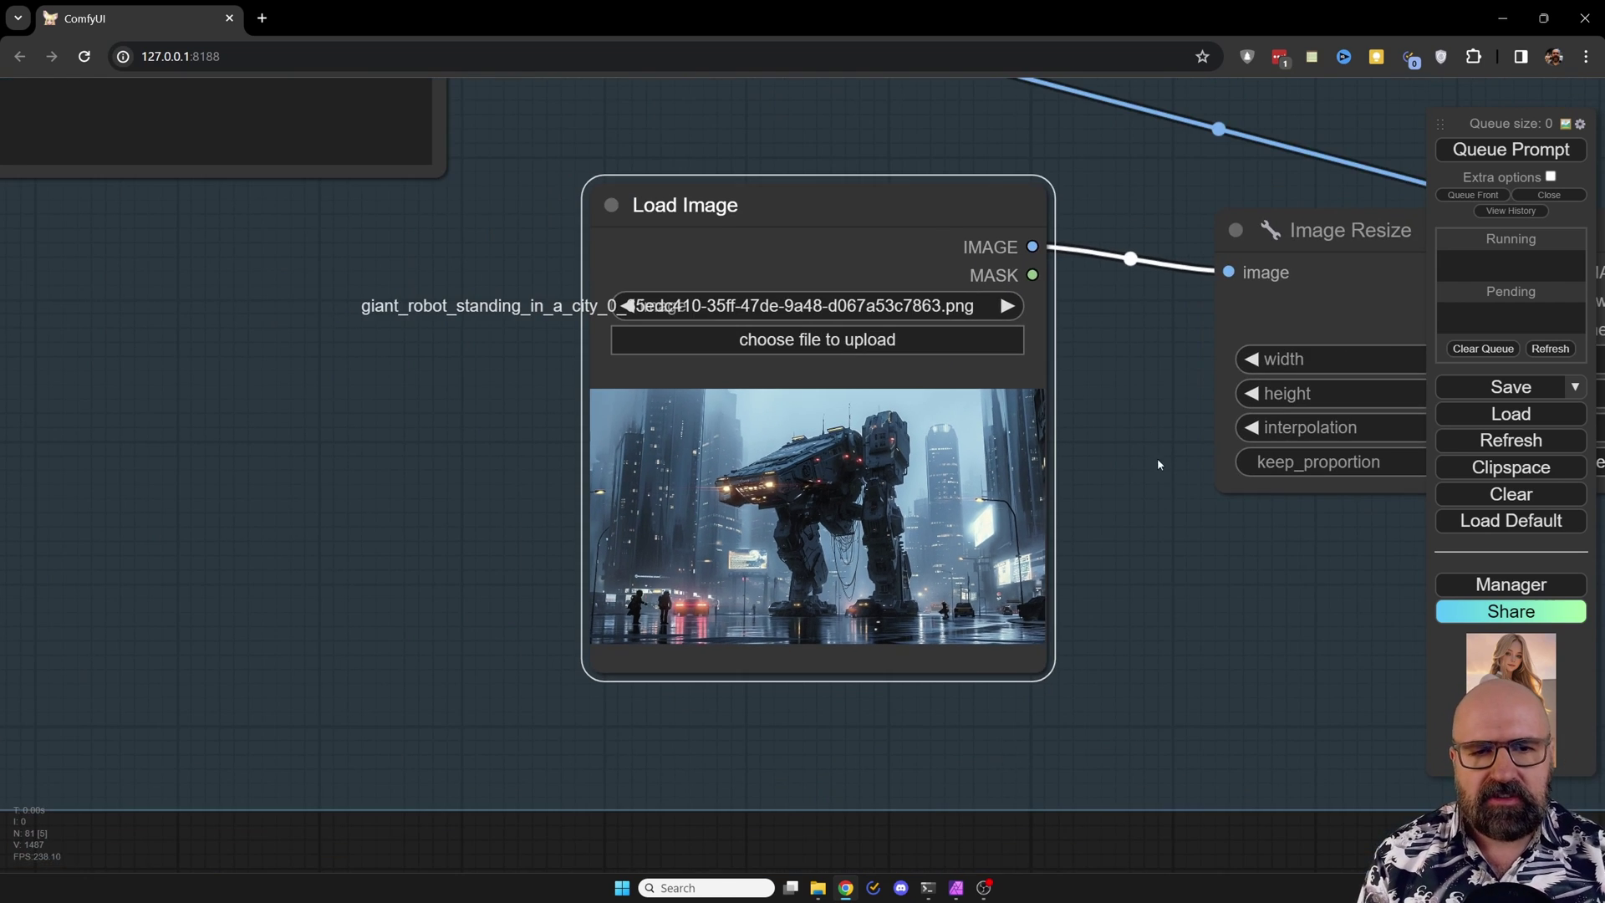
pyautogui.moveTo(1018, 581); pyautogui.dragTo(771, 593)
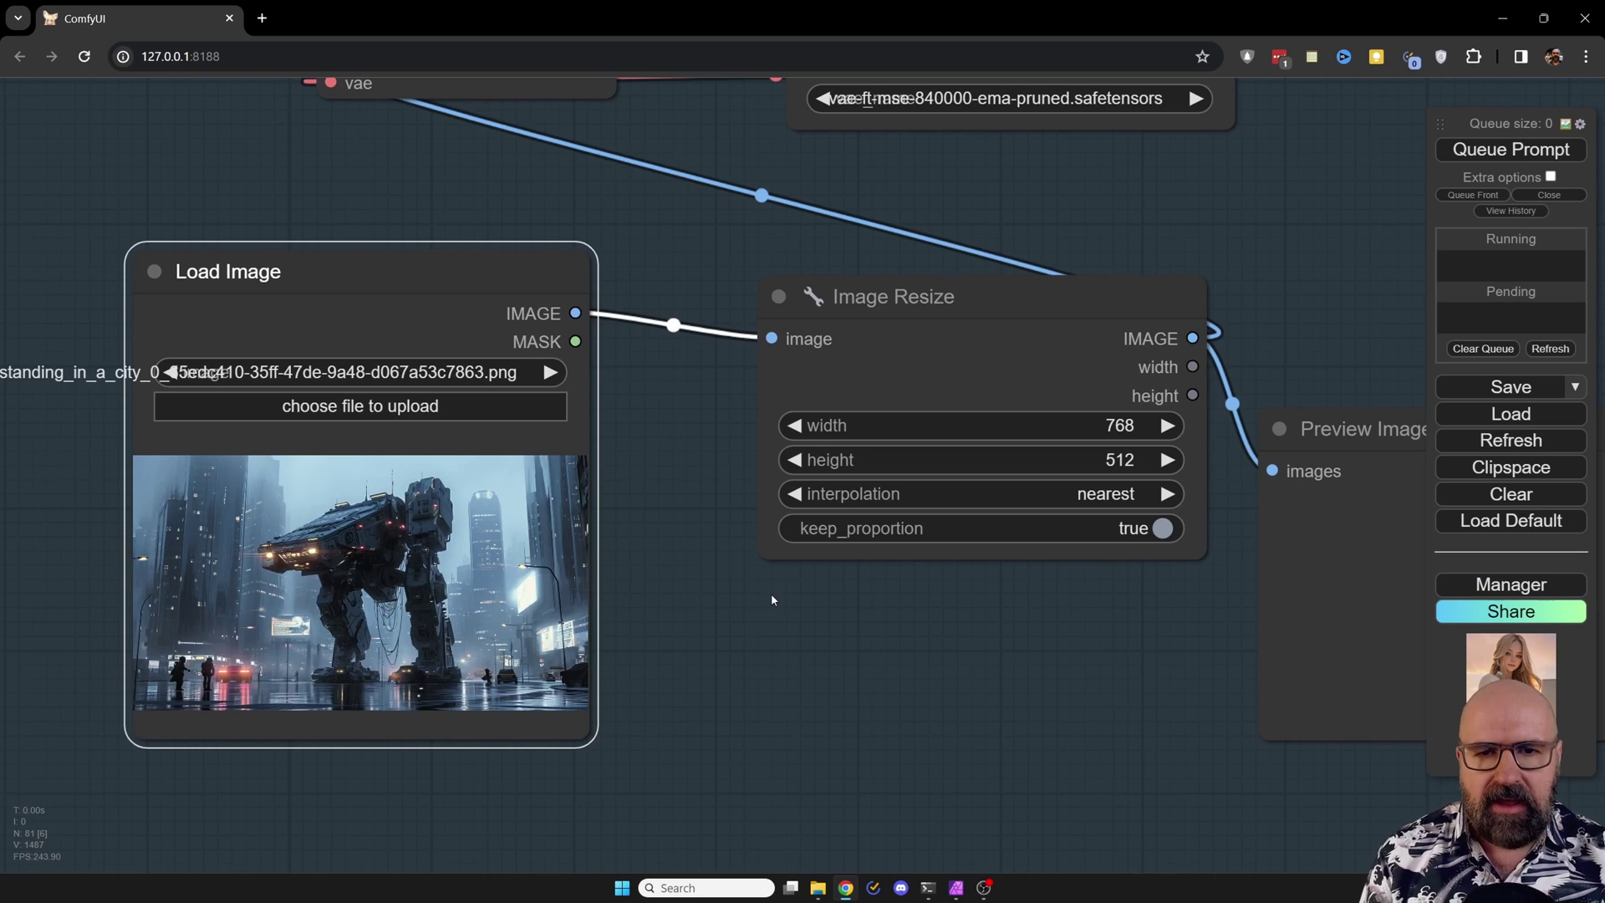
pyautogui.click(944, 286)
pyautogui.moveTo(945, 287); pyautogui.dragTo(938, 346)
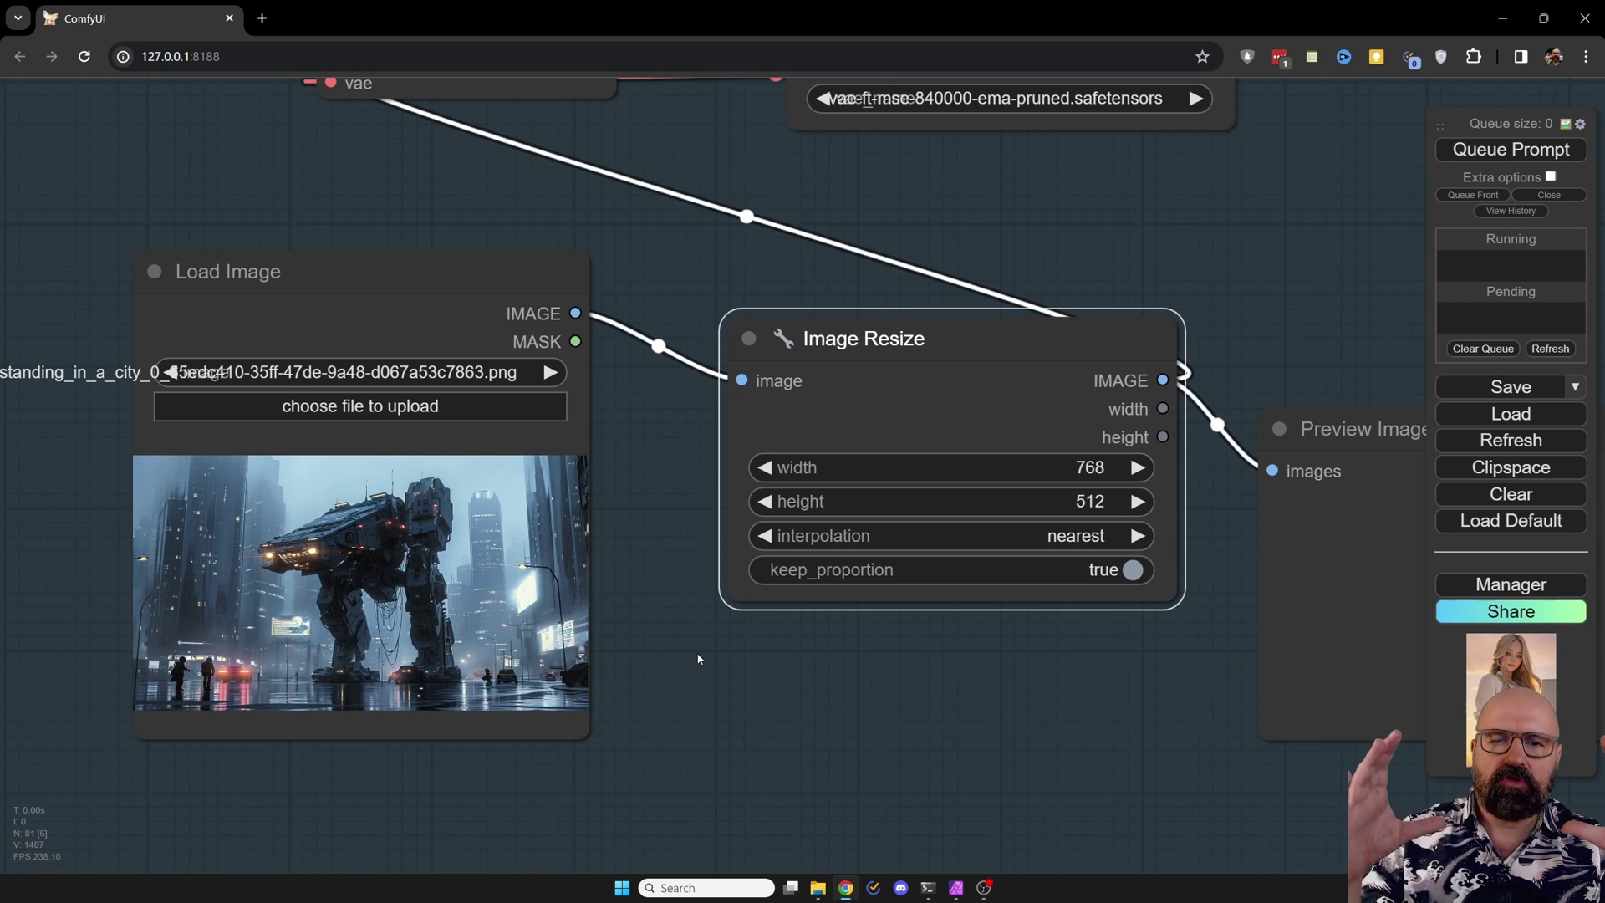
# Shift Preview Image up, nudge Image Resize, and move VAE Encode slightly left
pyautogui.moveTo(1279, 294); pyautogui.dragTo(863, 270)
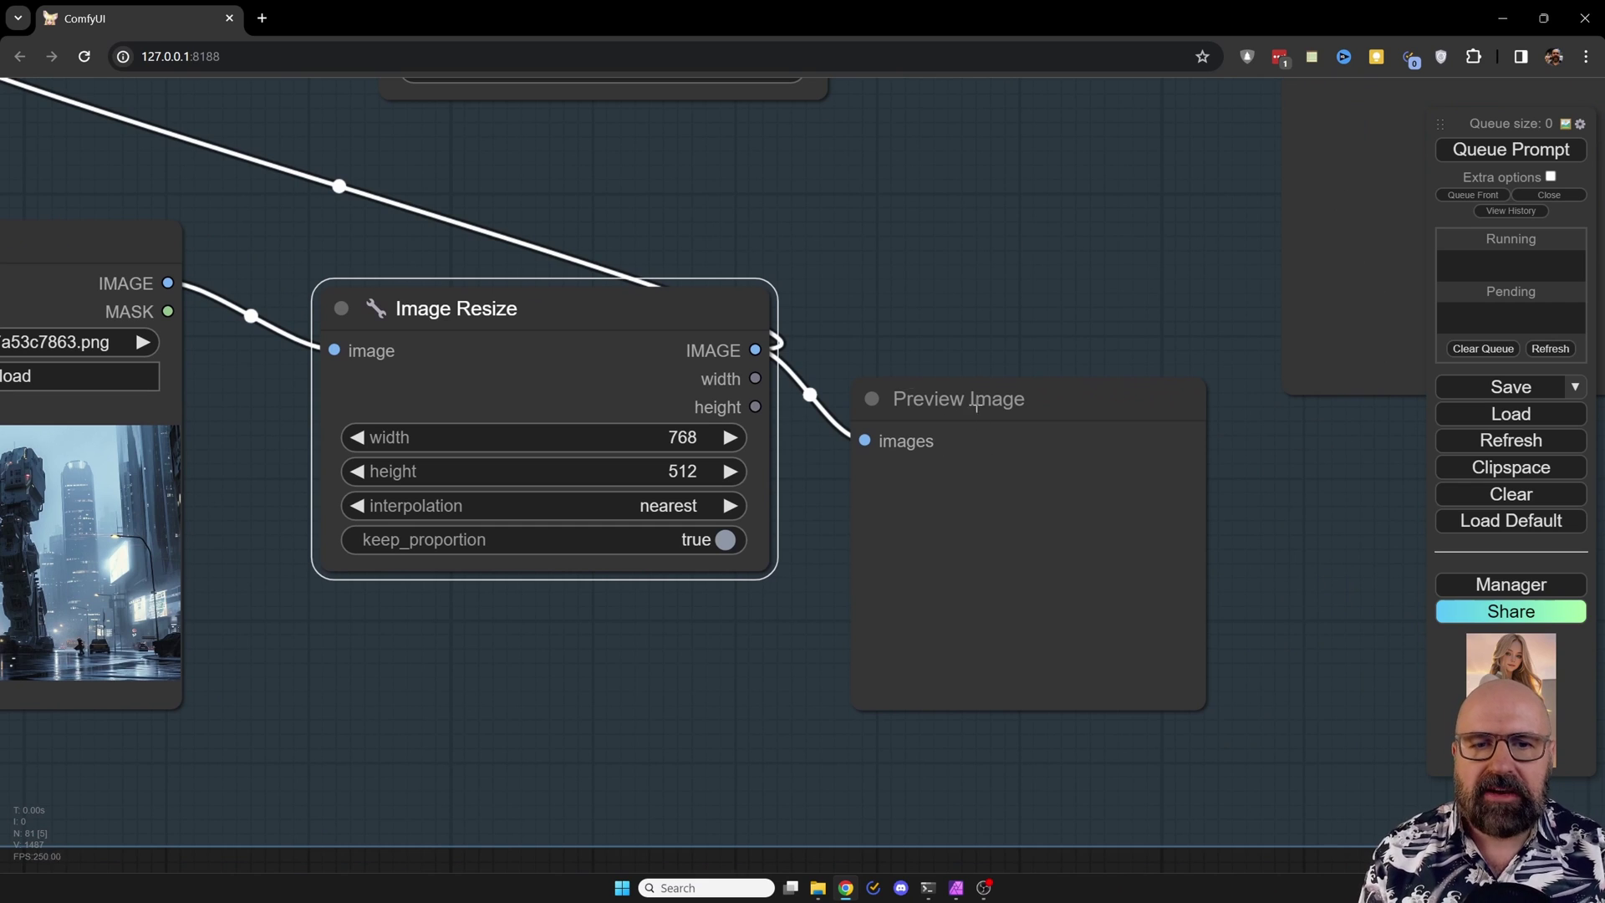
pyautogui.moveTo(973, 407); pyautogui.dragTo(969, 385)
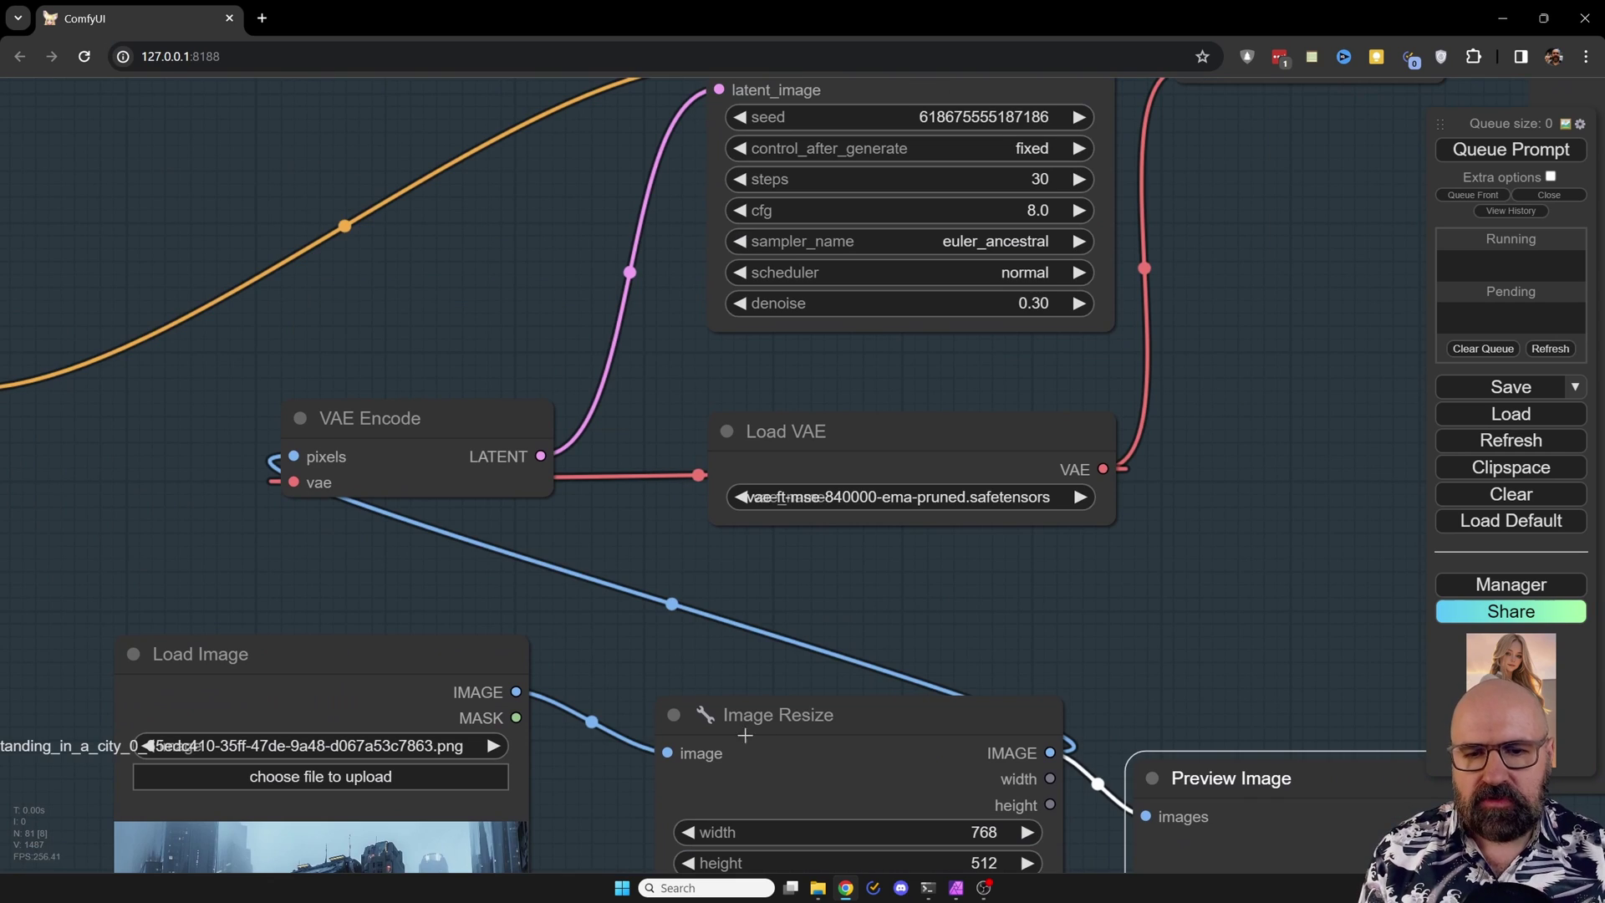
pyautogui.click(860, 701)
pyautogui.moveTo(861, 701); pyautogui.dragTo(856, 688)
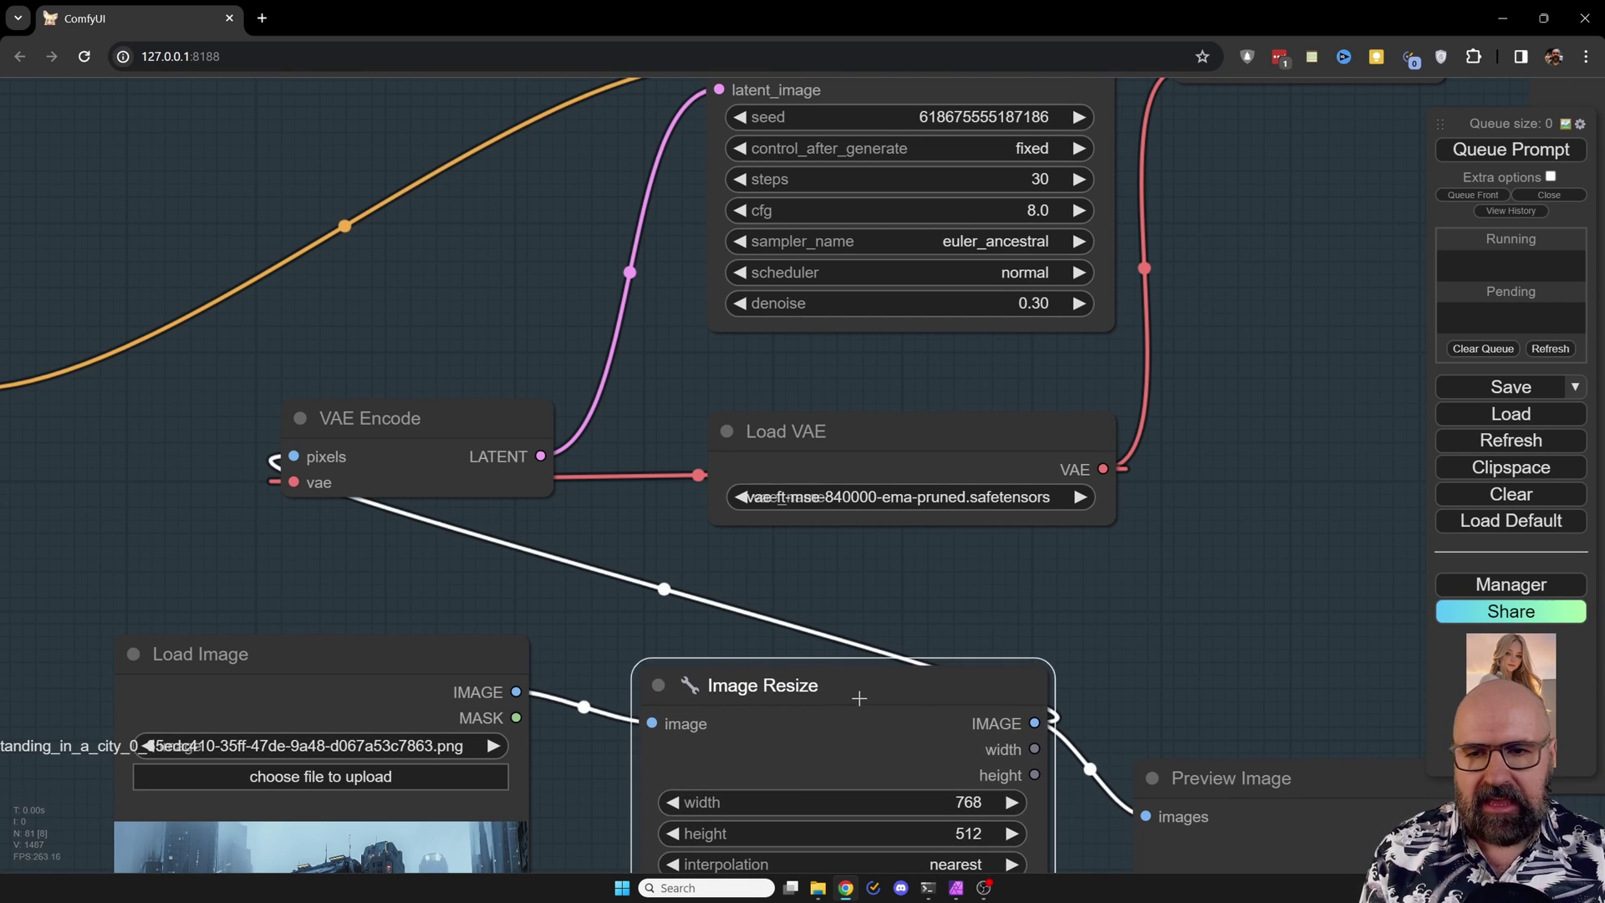
pyautogui.moveTo(475, 433); pyautogui.dragTo(466, 431)
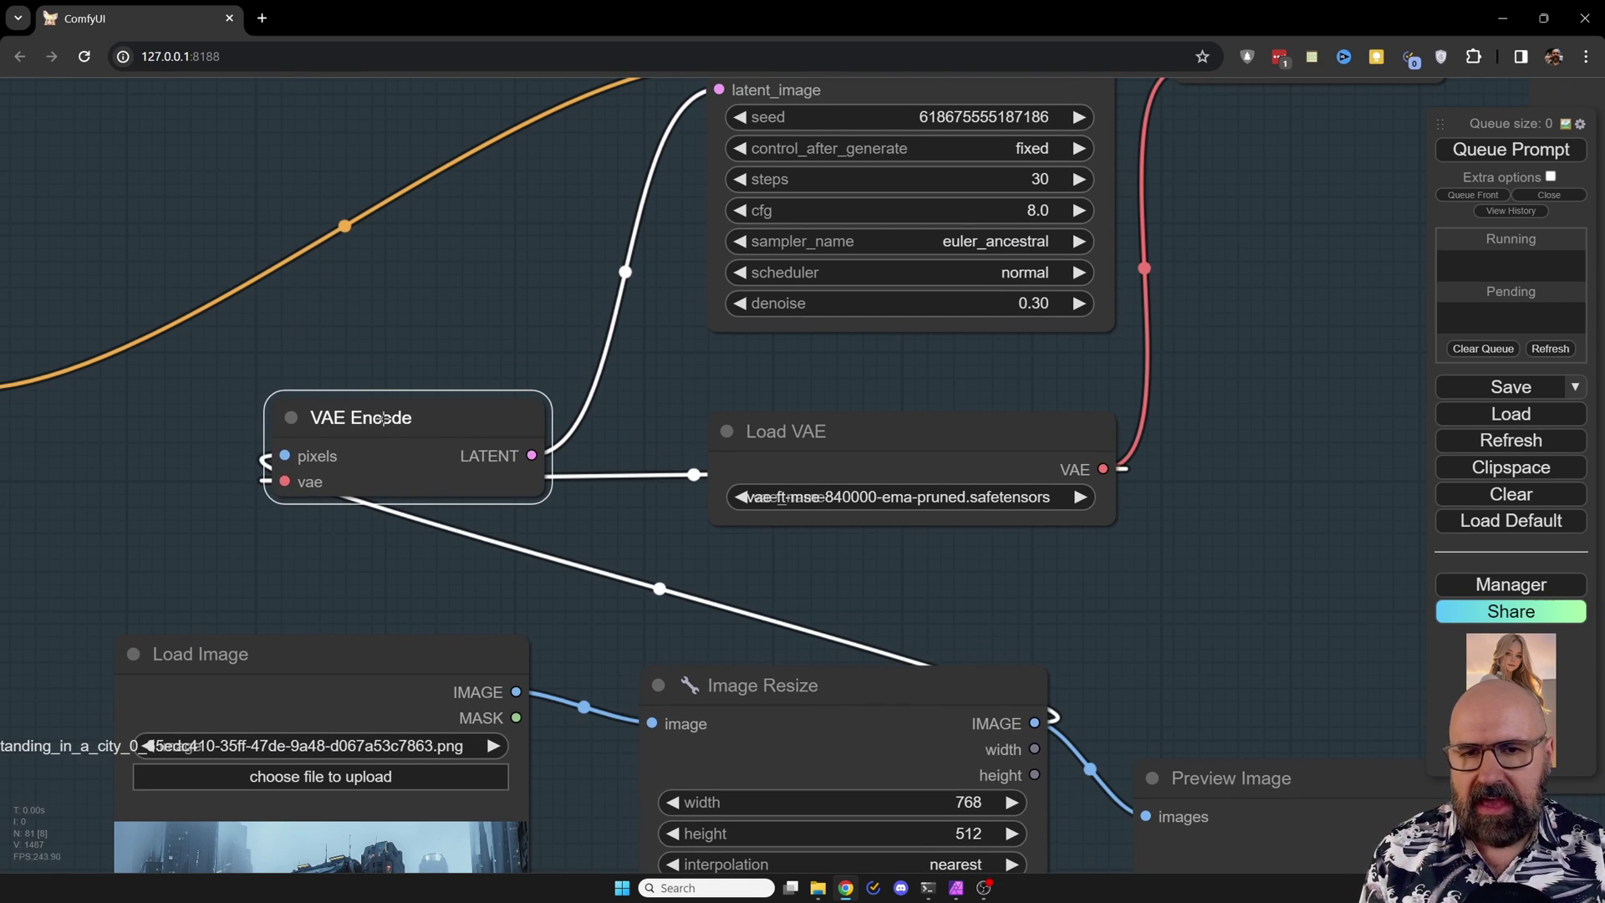
pyautogui.moveTo(657, 249); pyautogui.dragTo(611, 504)
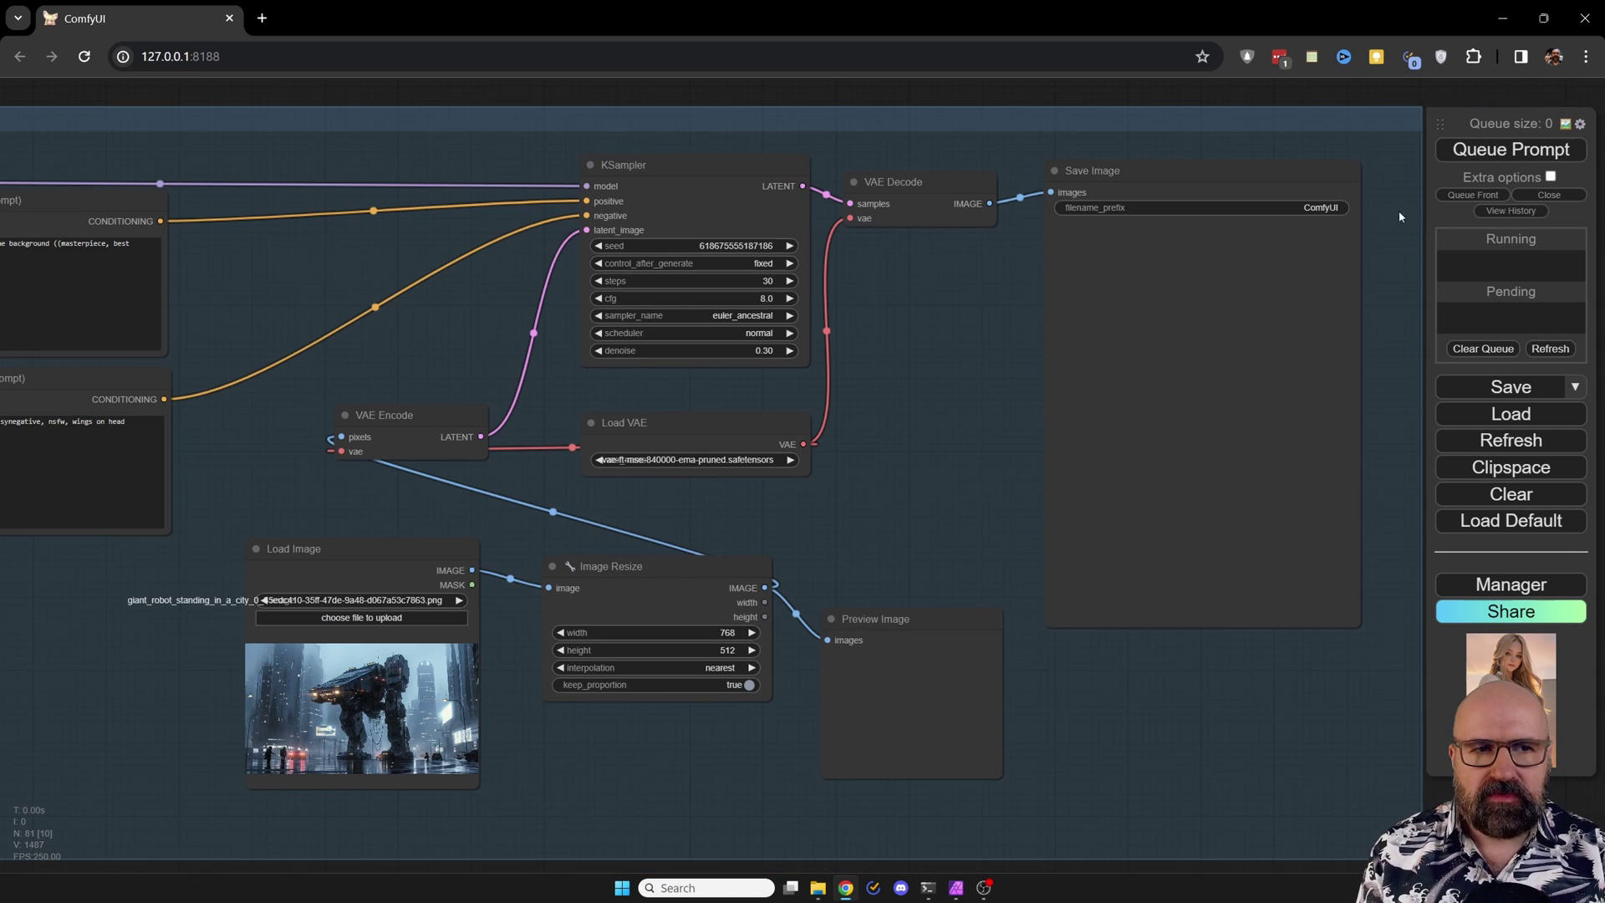
# Queue the image-to-image workflow and zoom in on the generated robot image
pyautogui.click(1457, 156)
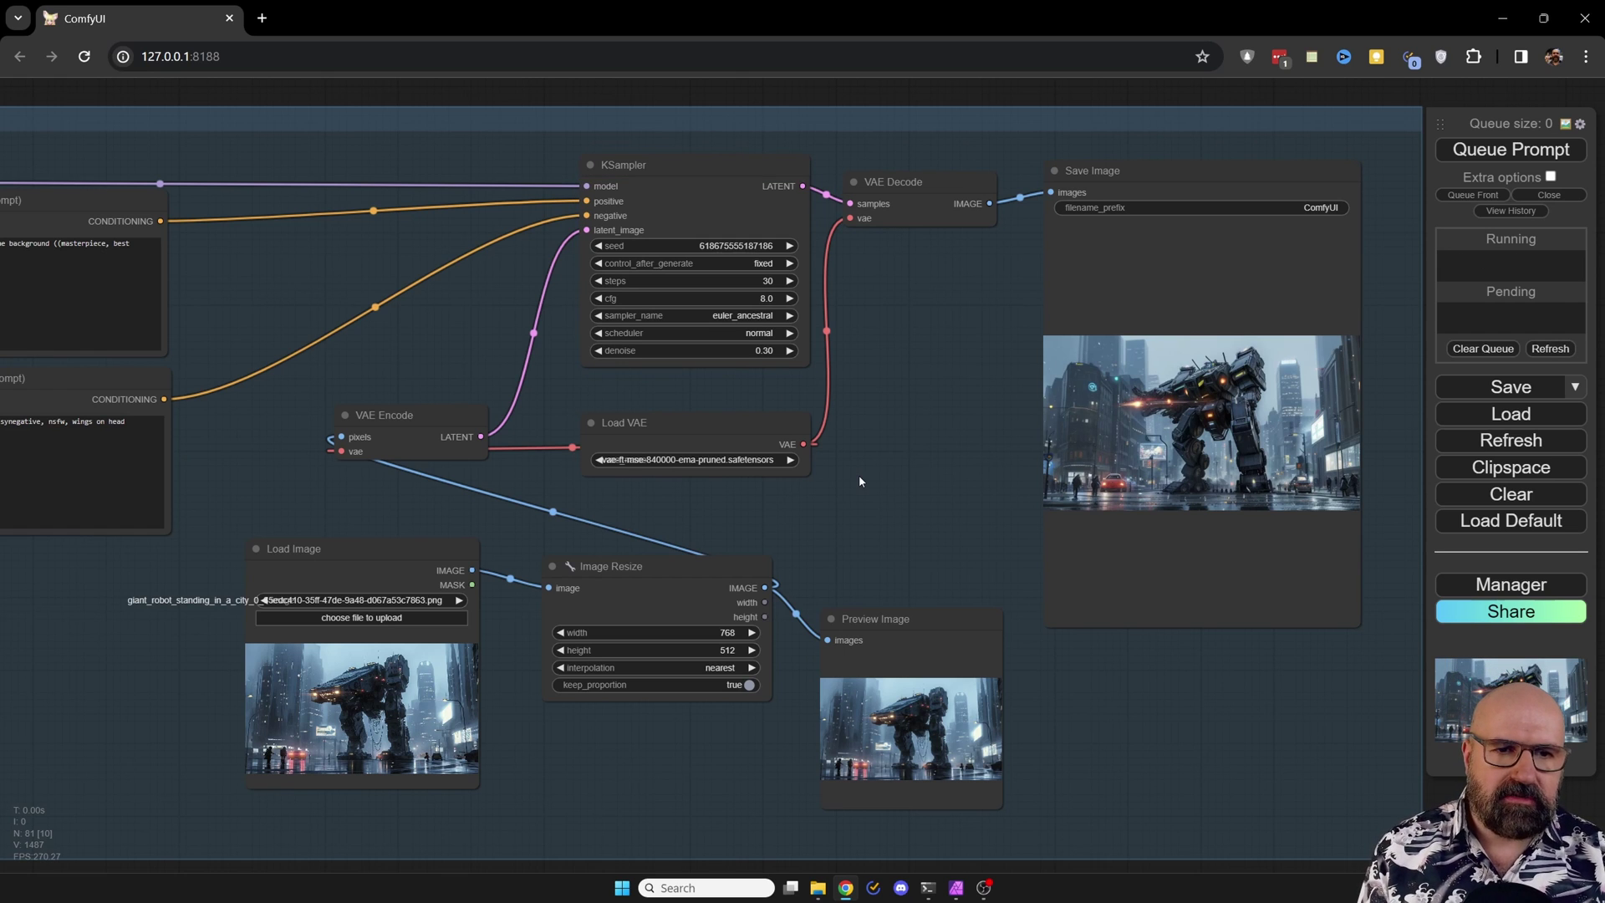
pyautogui.scroll(10, 1241, 439)
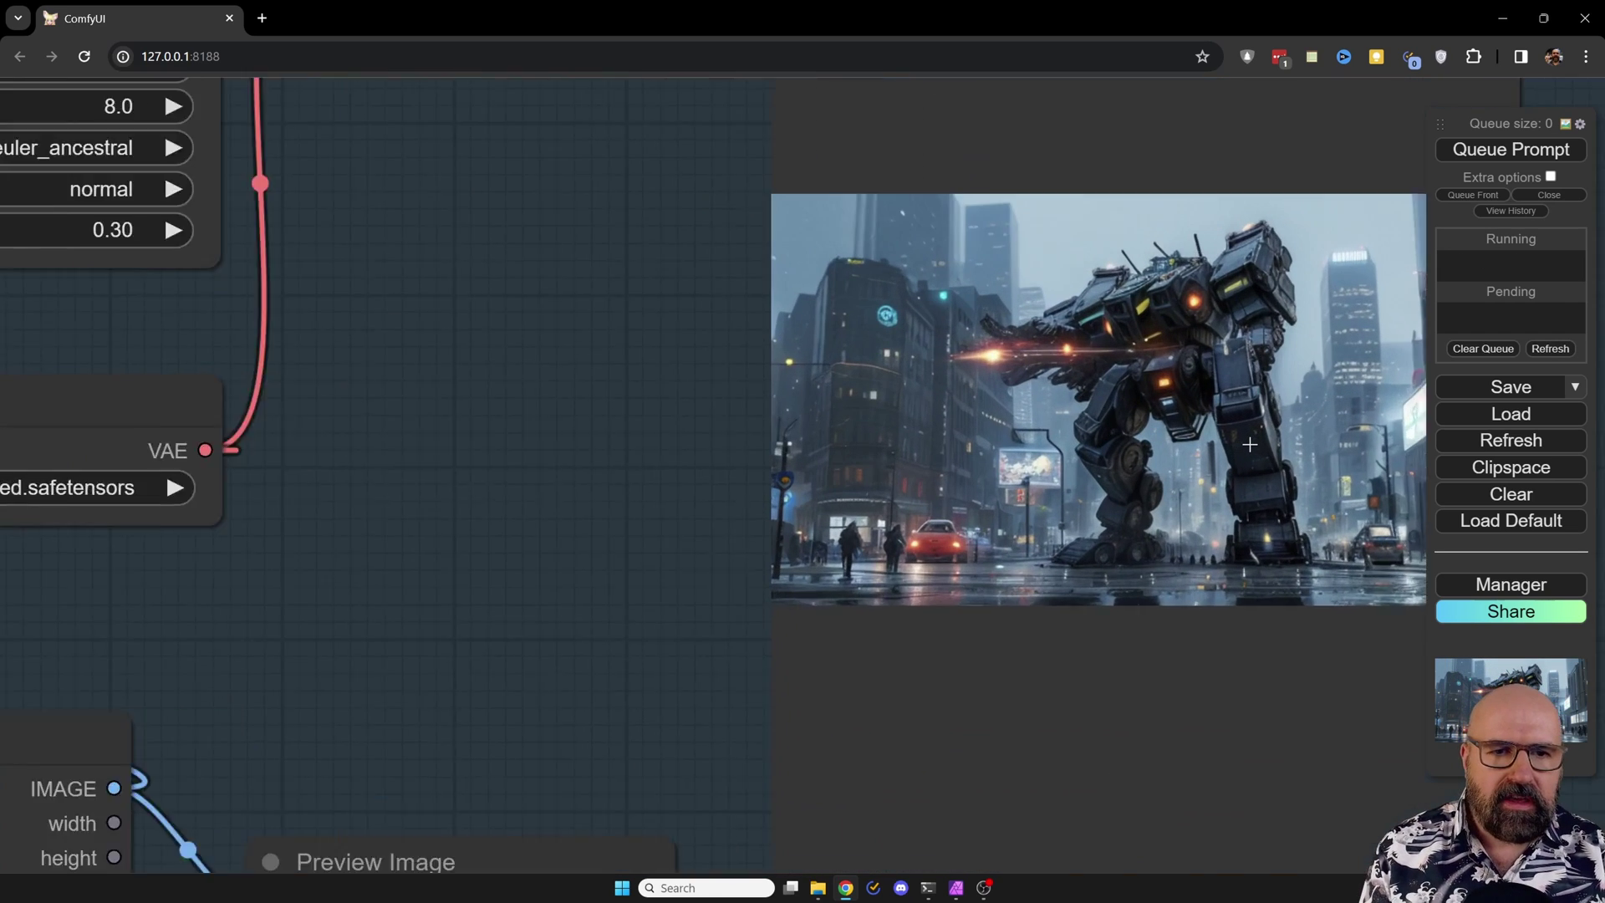
pyautogui.moveTo(515, 499); pyautogui.dragTo(206, 565)
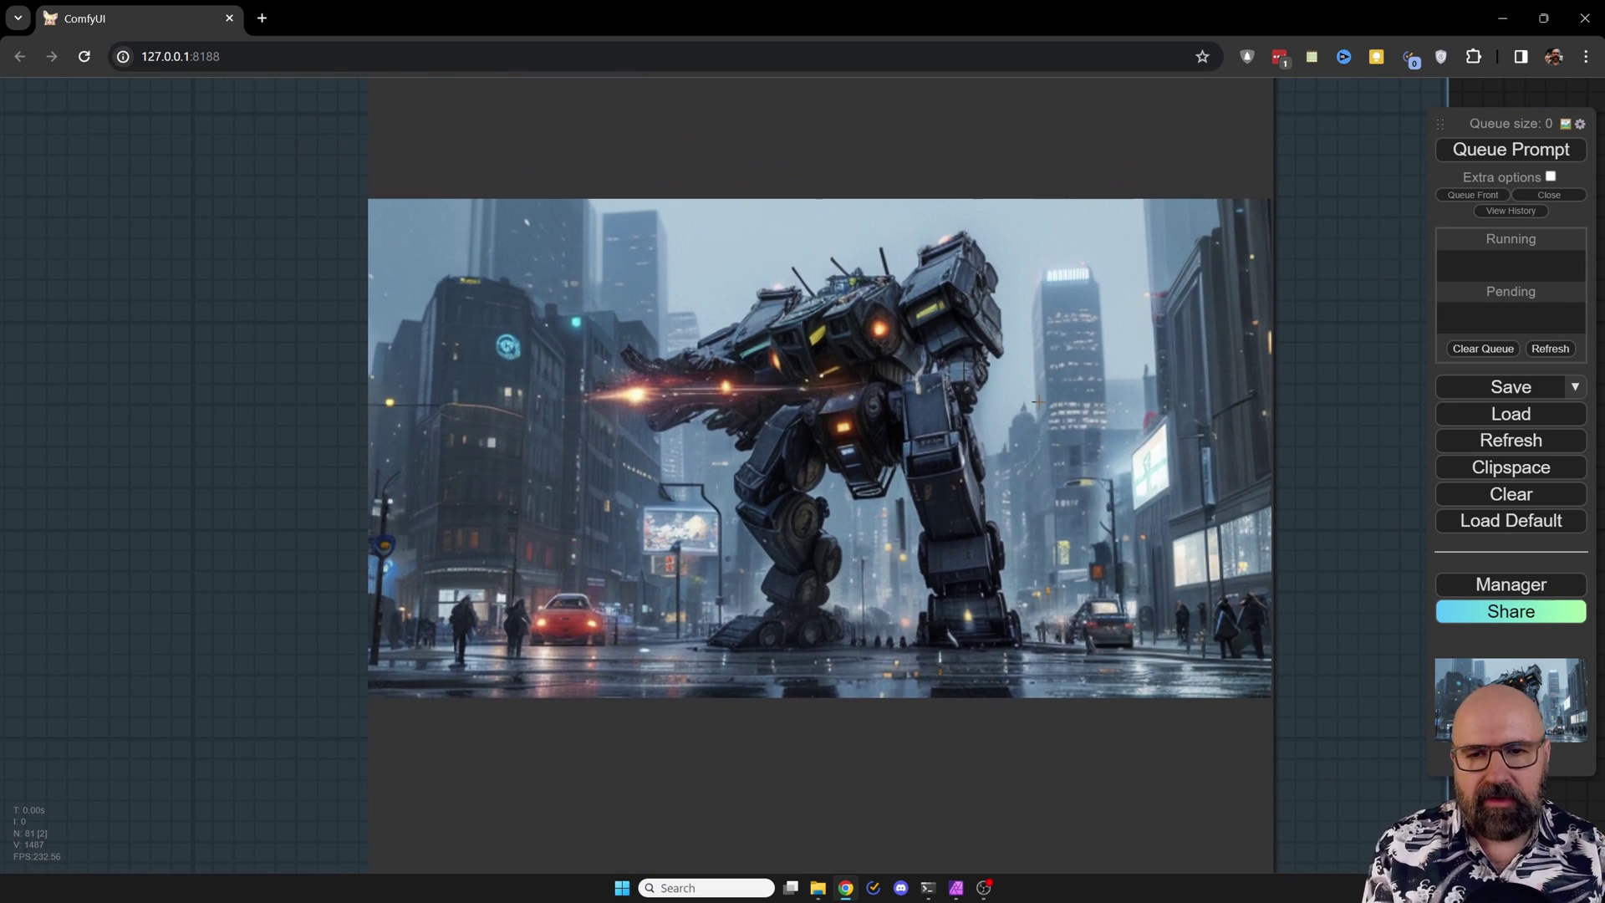
# Pan back to KSampler and zoom into the Save Image output again
pyautogui.scroll(-6, 224, 429)
pyautogui.moveTo(224, 428); pyautogui.dragTo(709, 429)
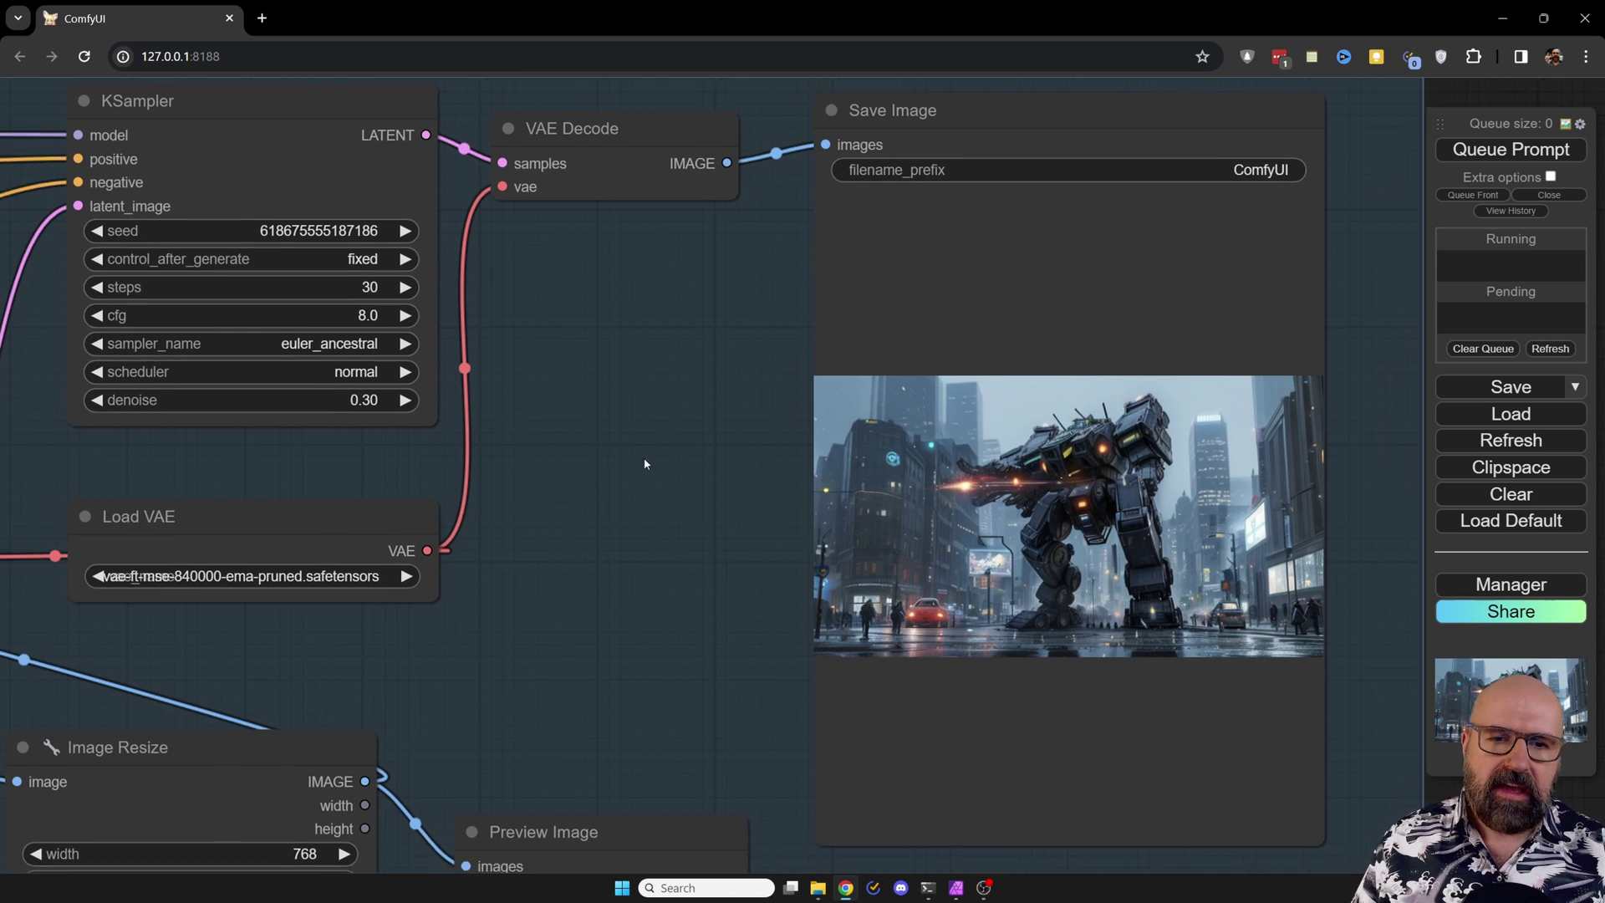
pyautogui.scroll(3, 635, 408)
pyautogui.moveTo(643, 458); pyautogui.dragTo(459, 416)
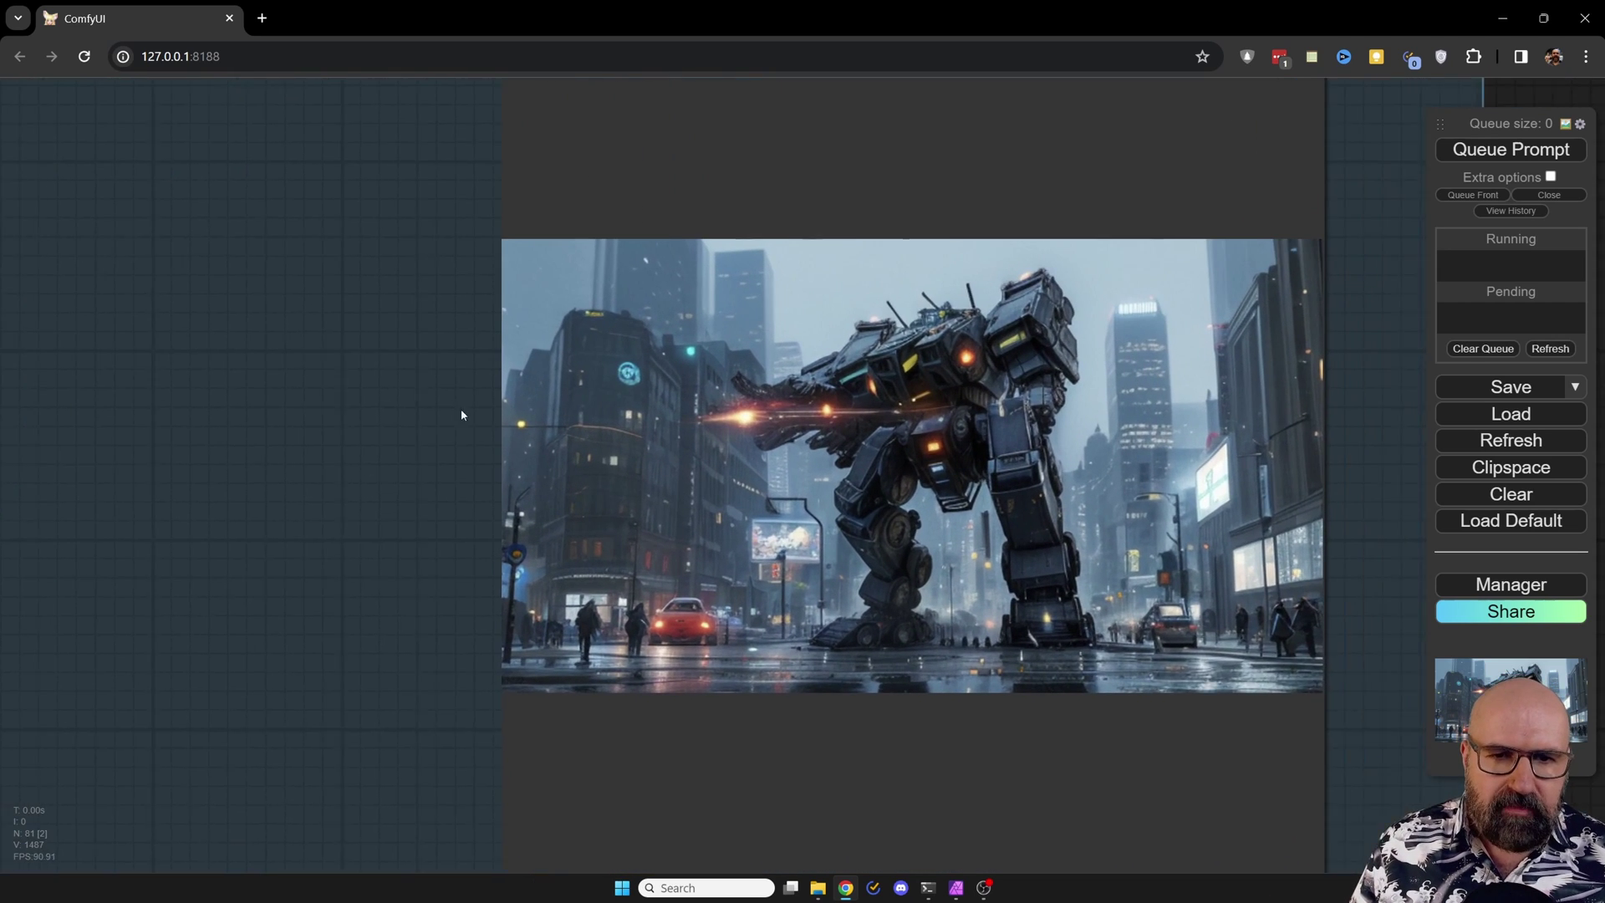
pyautogui.scroll(1, 748, 470)
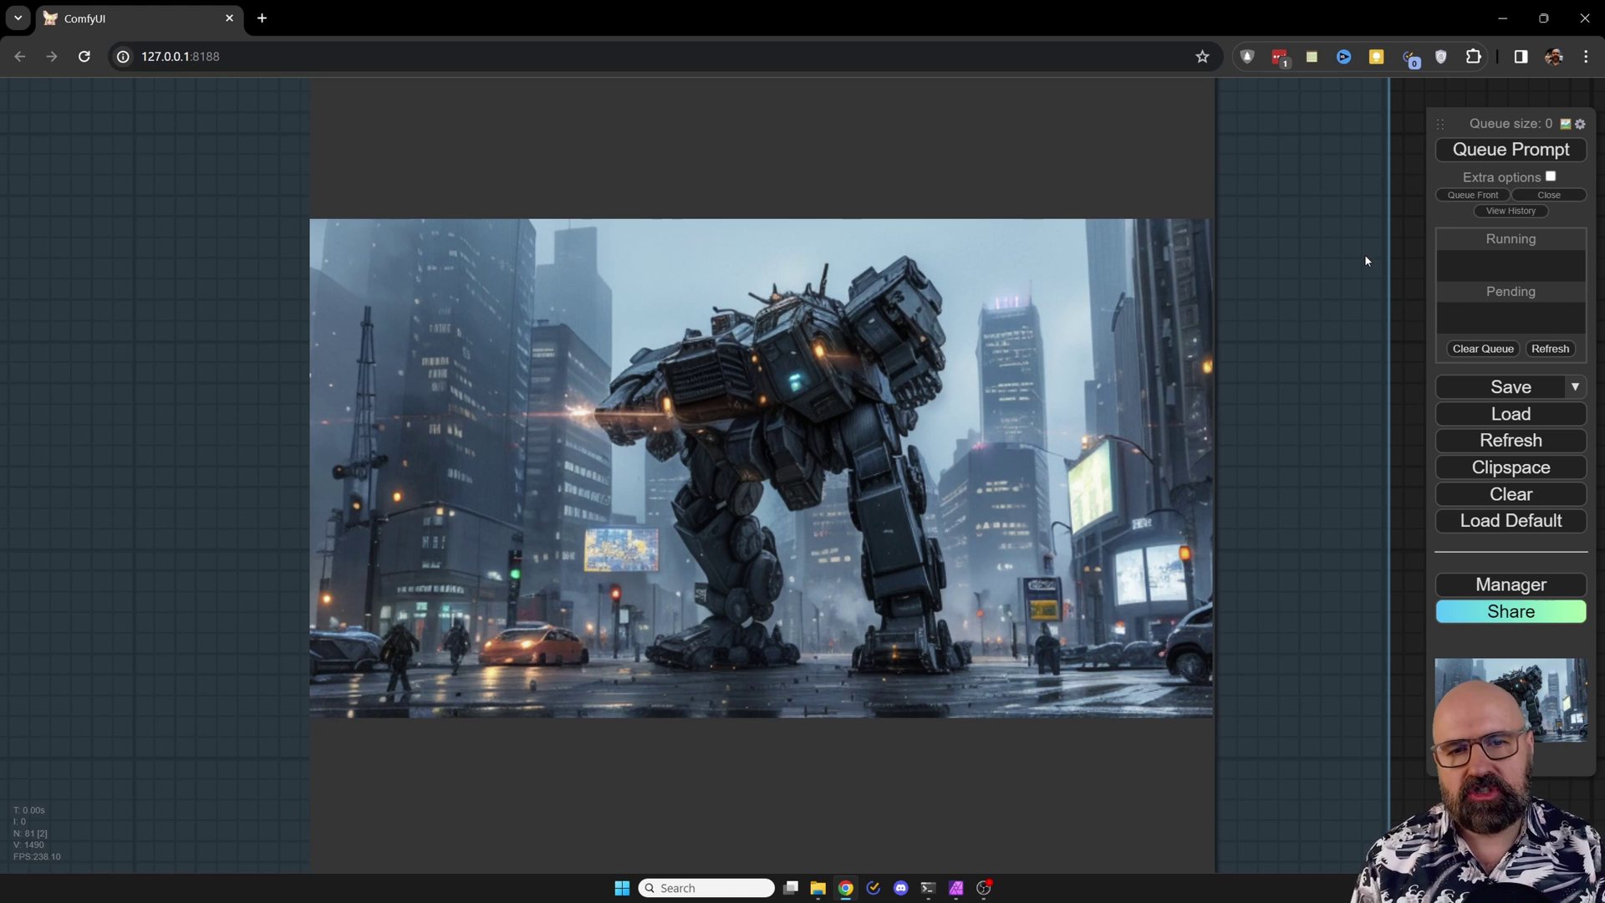
# Queue the prompt again to render a new variation of the robot city image
pyautogui.click(1458, 151)
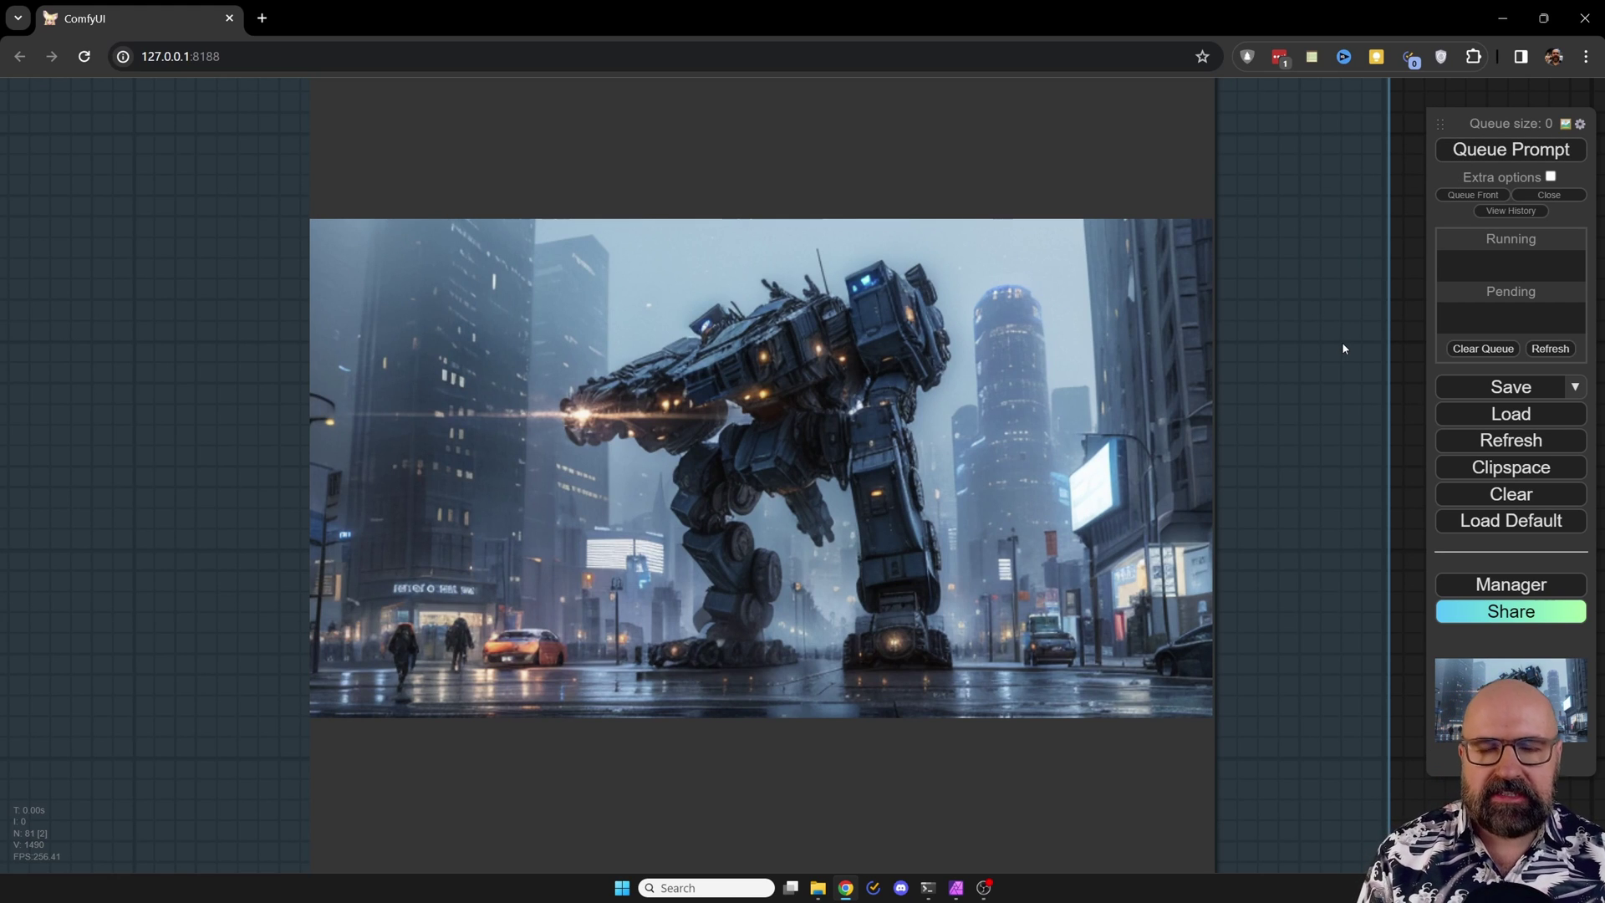
# Set Image Resize to 512 × 768 with keep_proportion false, and queue the portrait render
pyautogui.click(1343, 348)
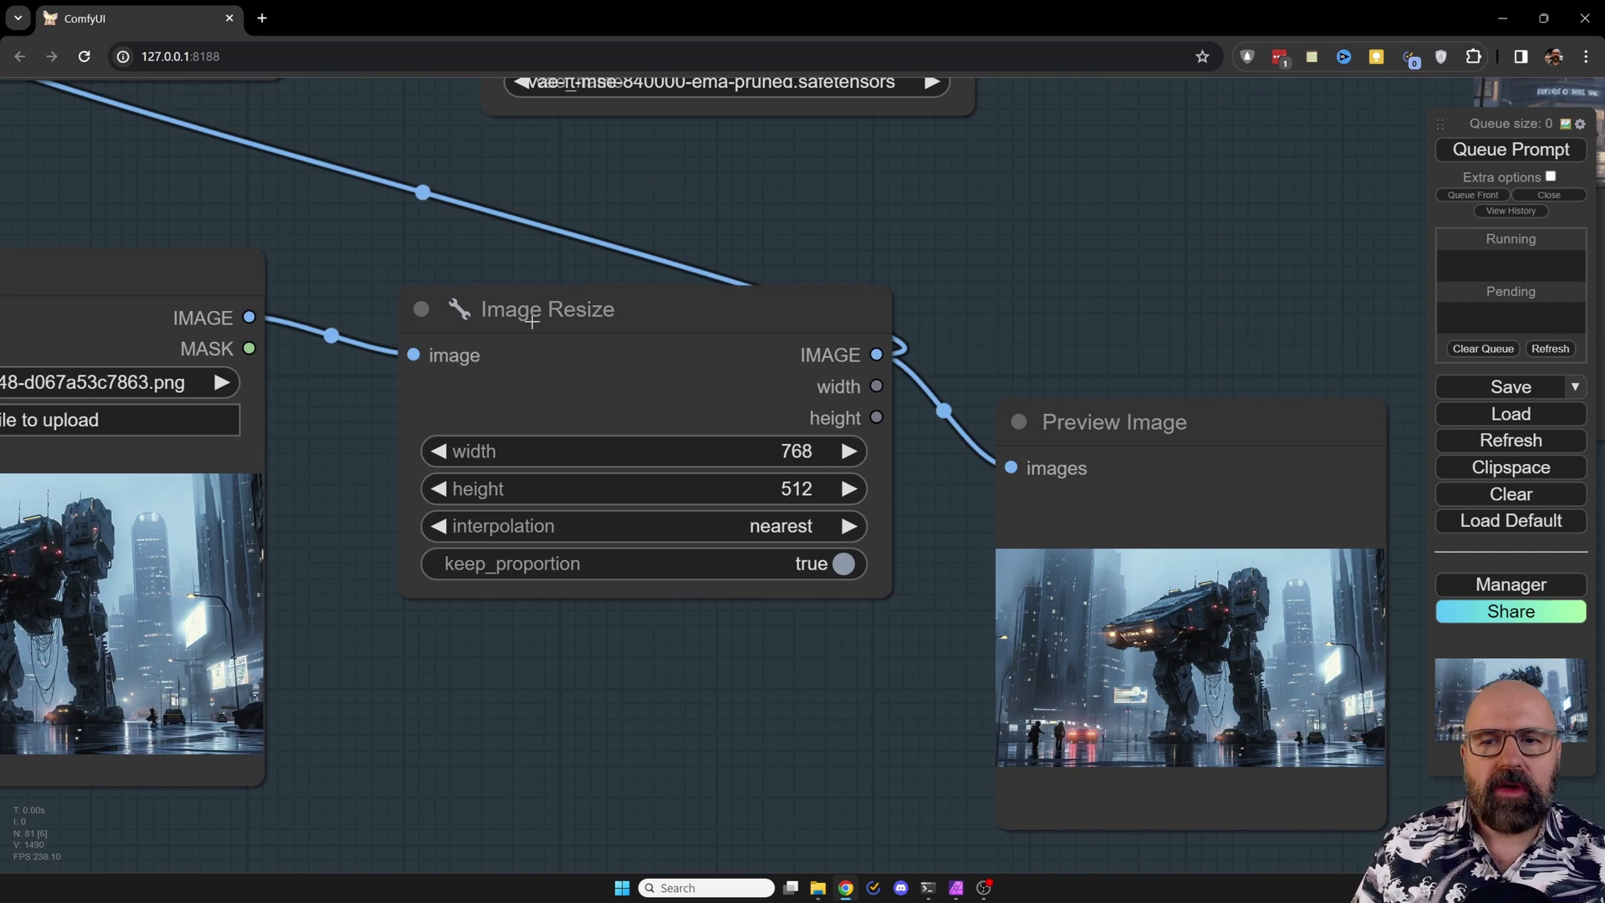
pyautogui.click(796, 460)
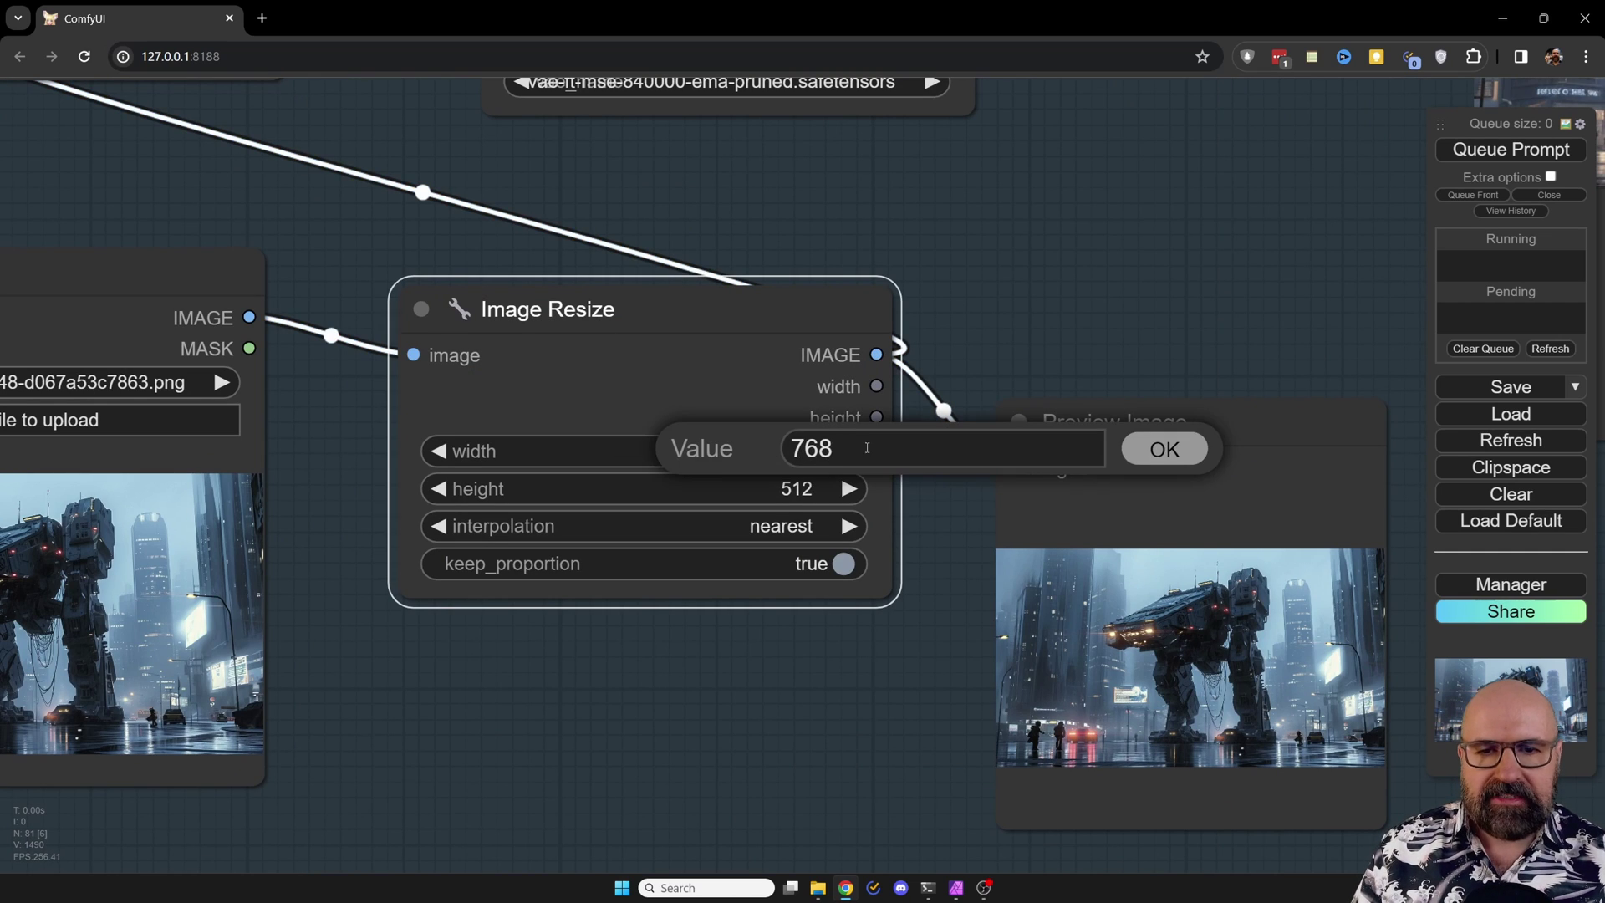
pyautogui.hotkey('ctrl', 'a')
pyautogui.write('512')
pyautogui.press('Return')
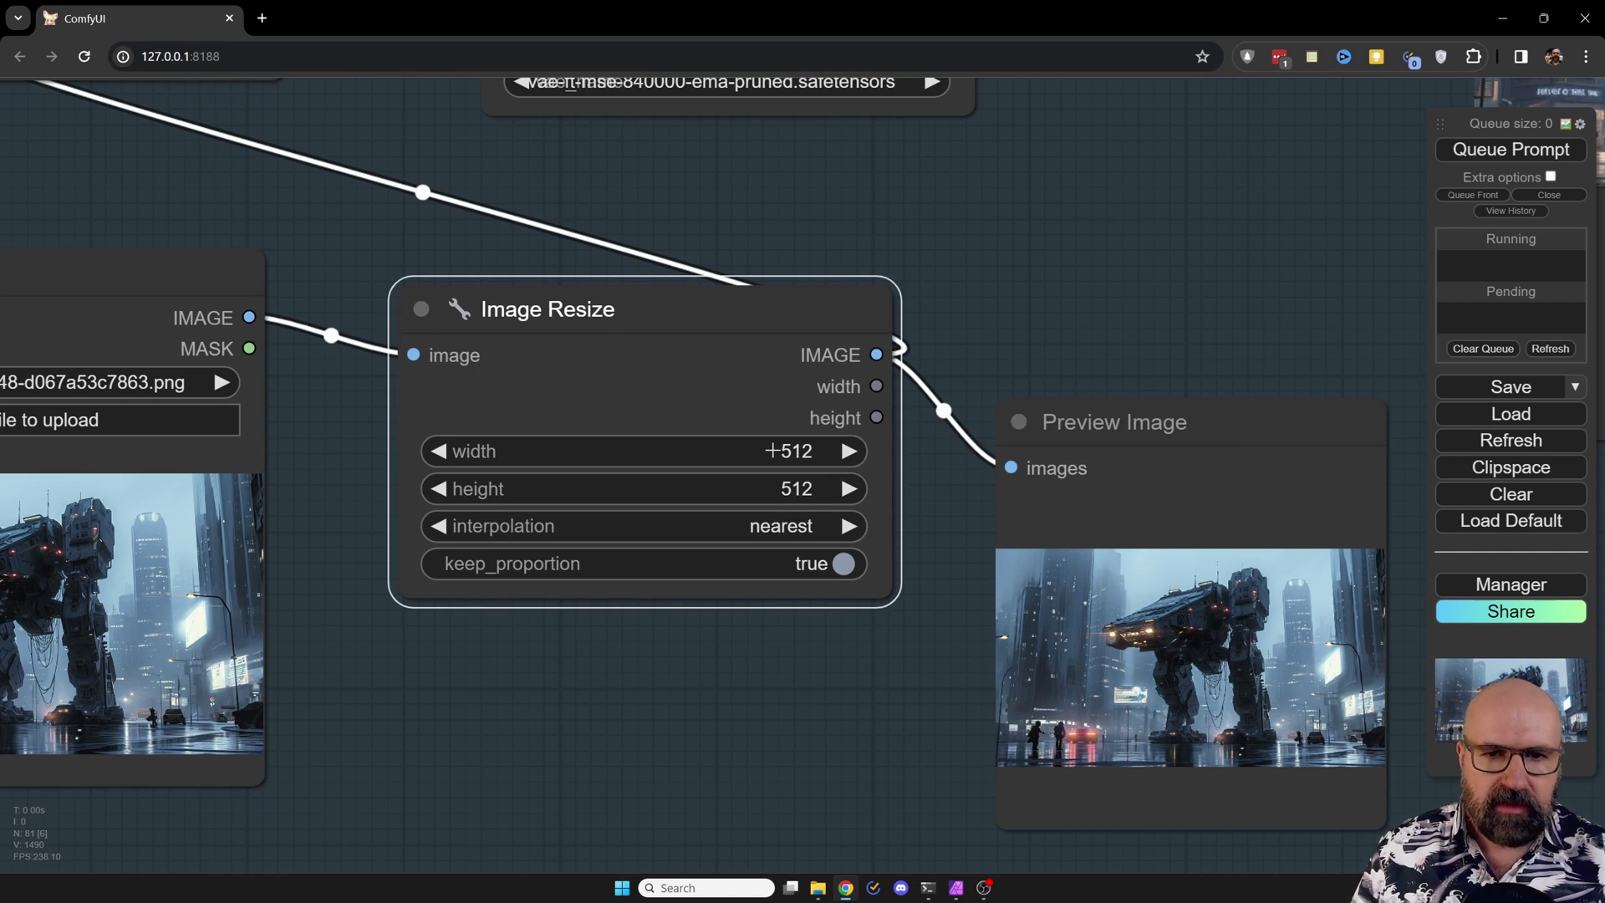
pyautogui.click(772, 488)
pyautogui.hotkey('ctrl', 'a')
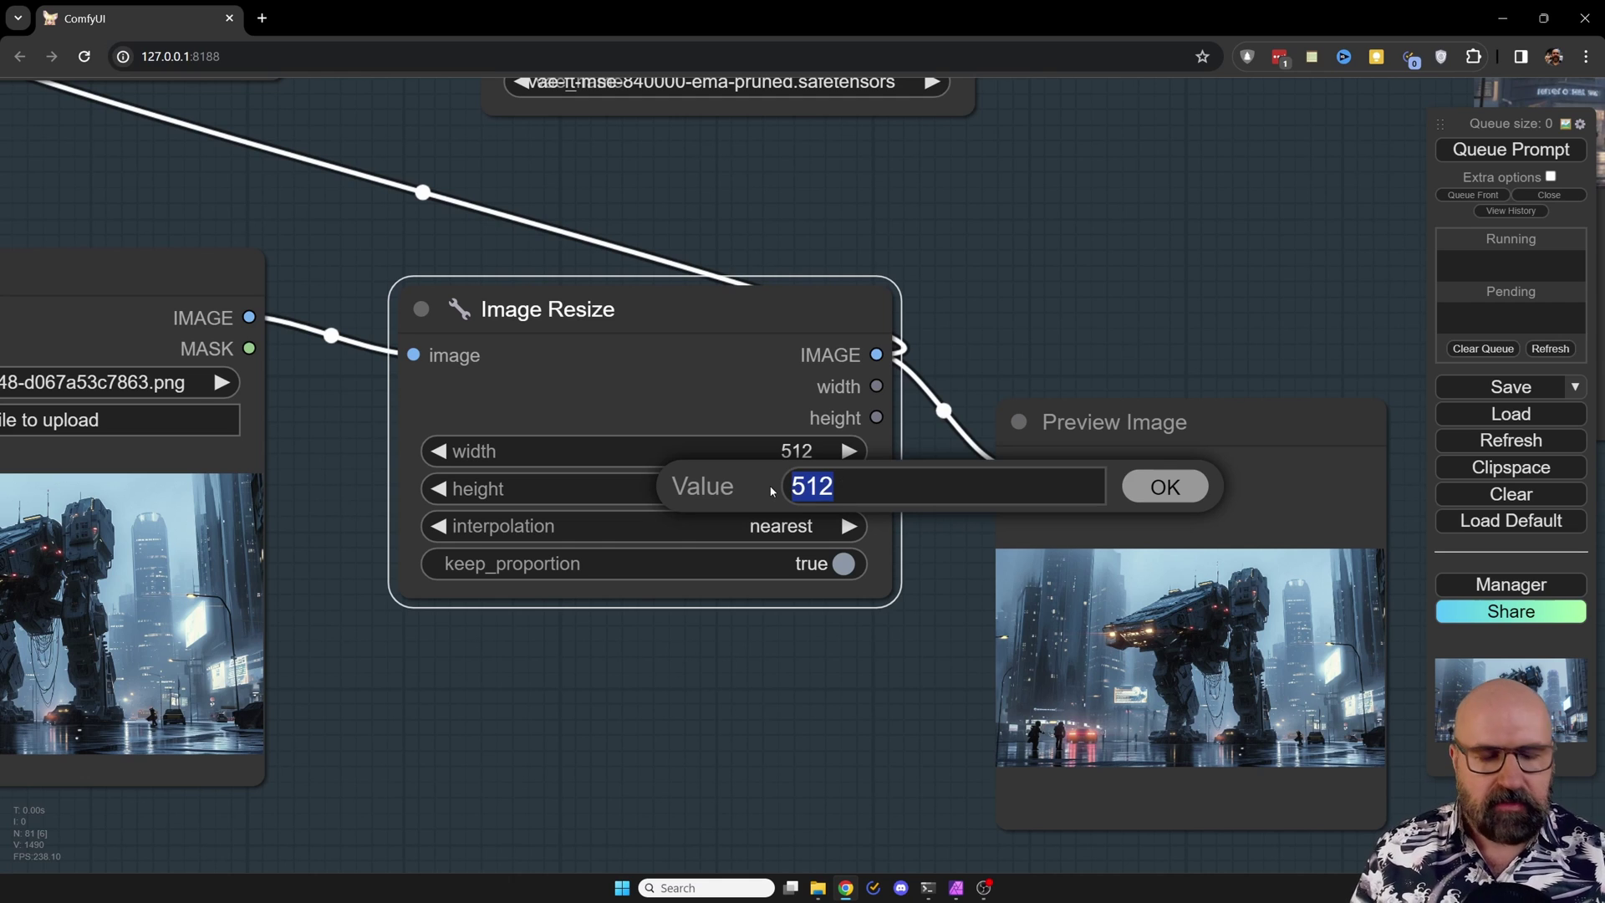
pyautogui.write('768')
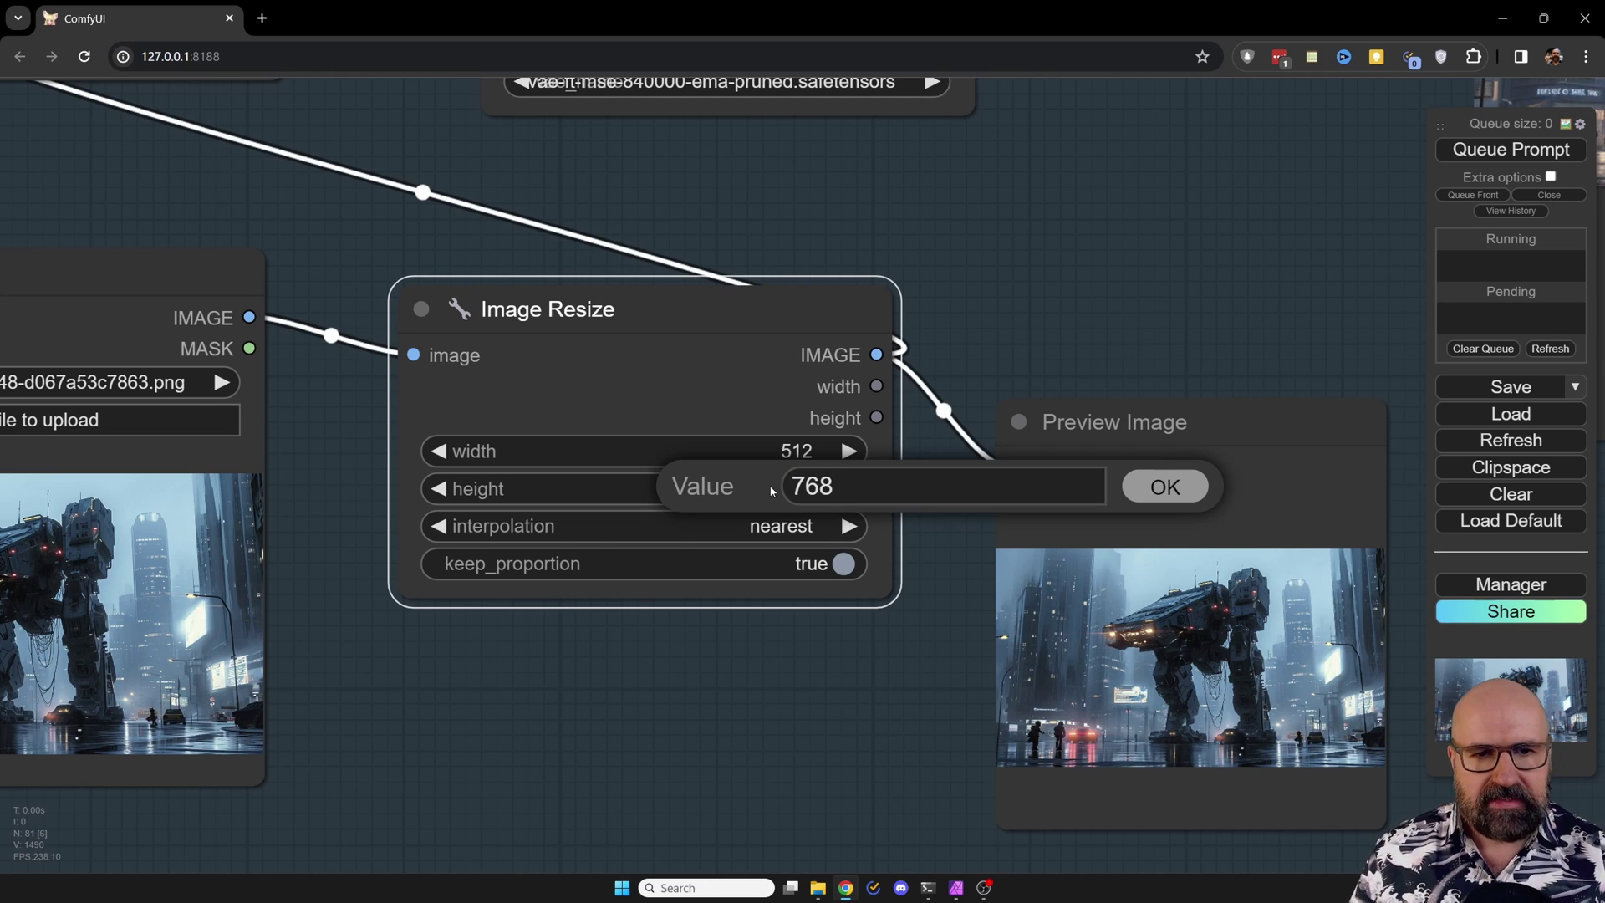
pyautogui.click(1173, 485)
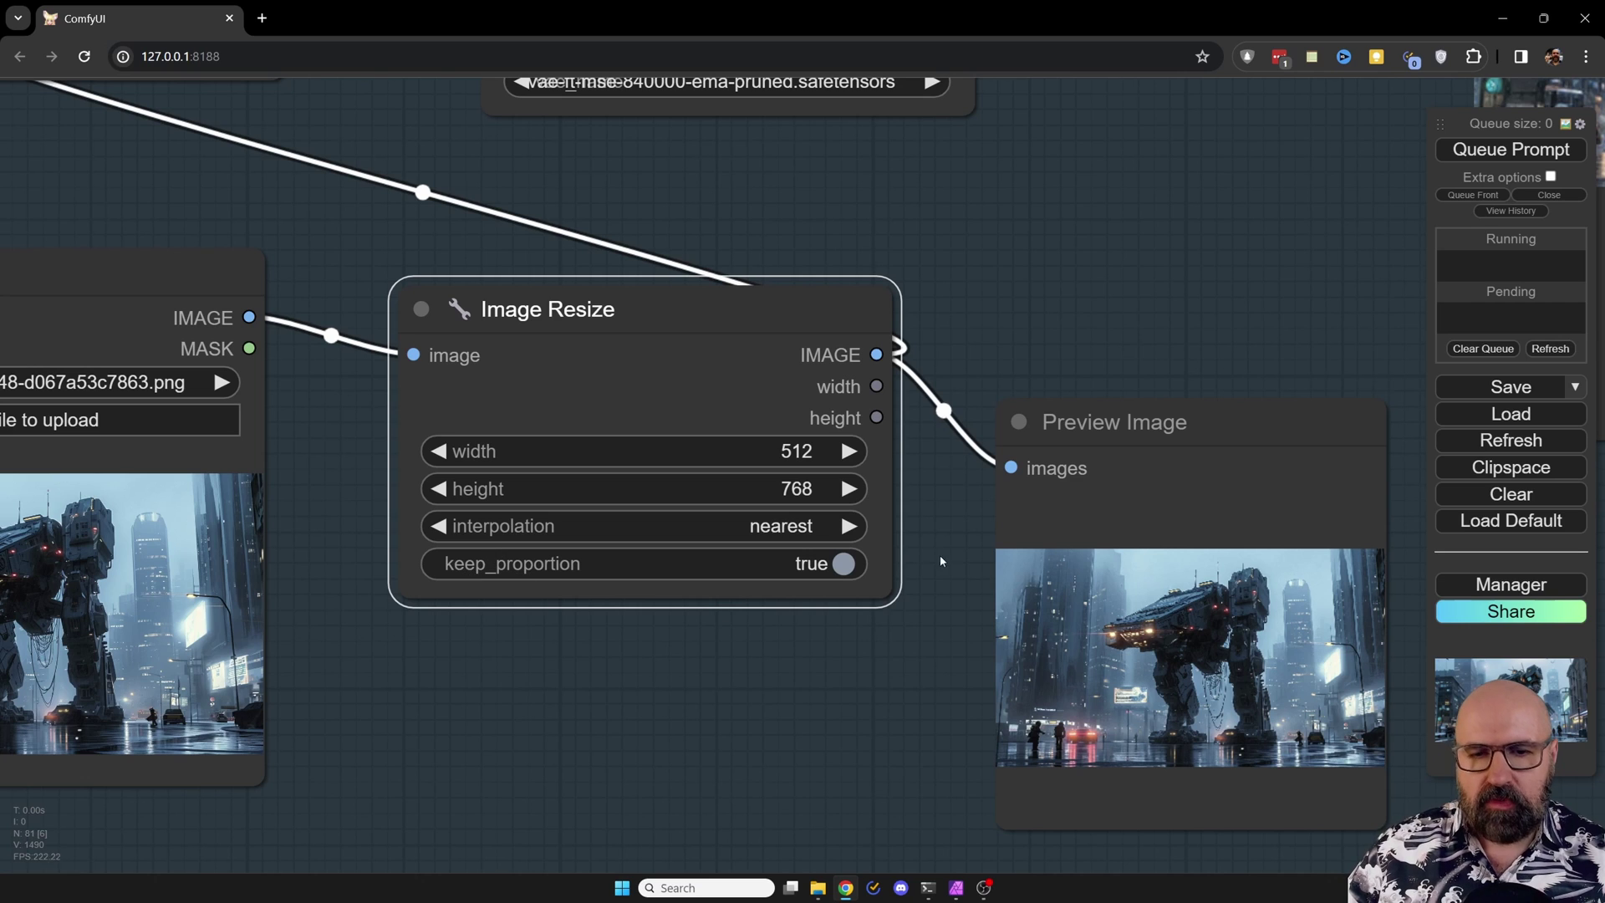
pyautogui.click(847, 566)
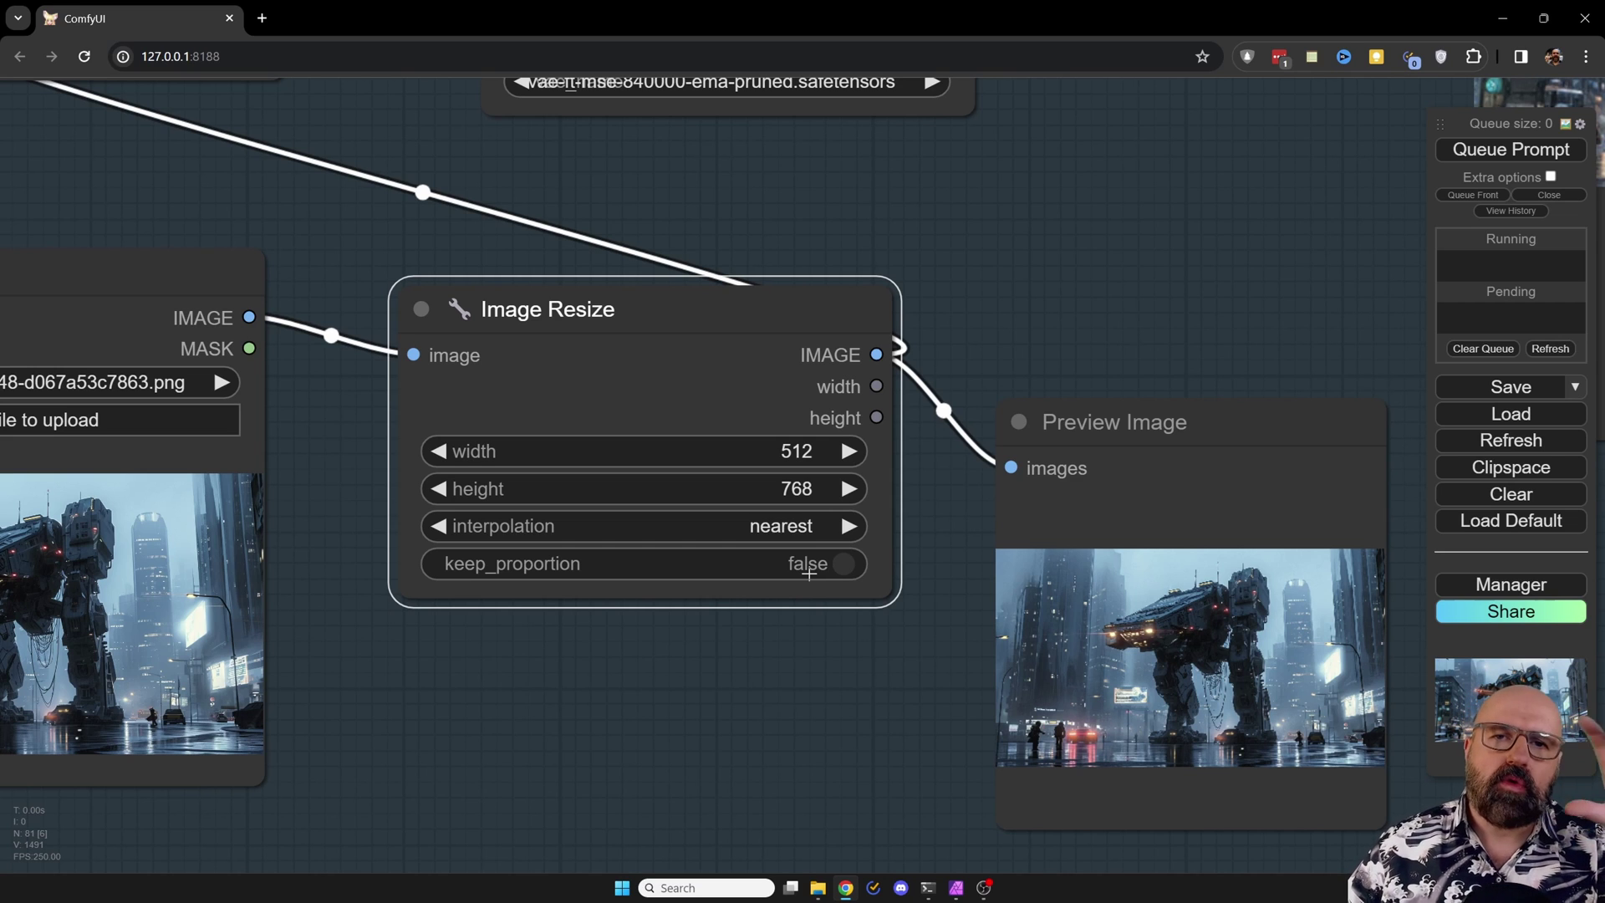
pyautogui.hotkey('ctrl', 'Return')
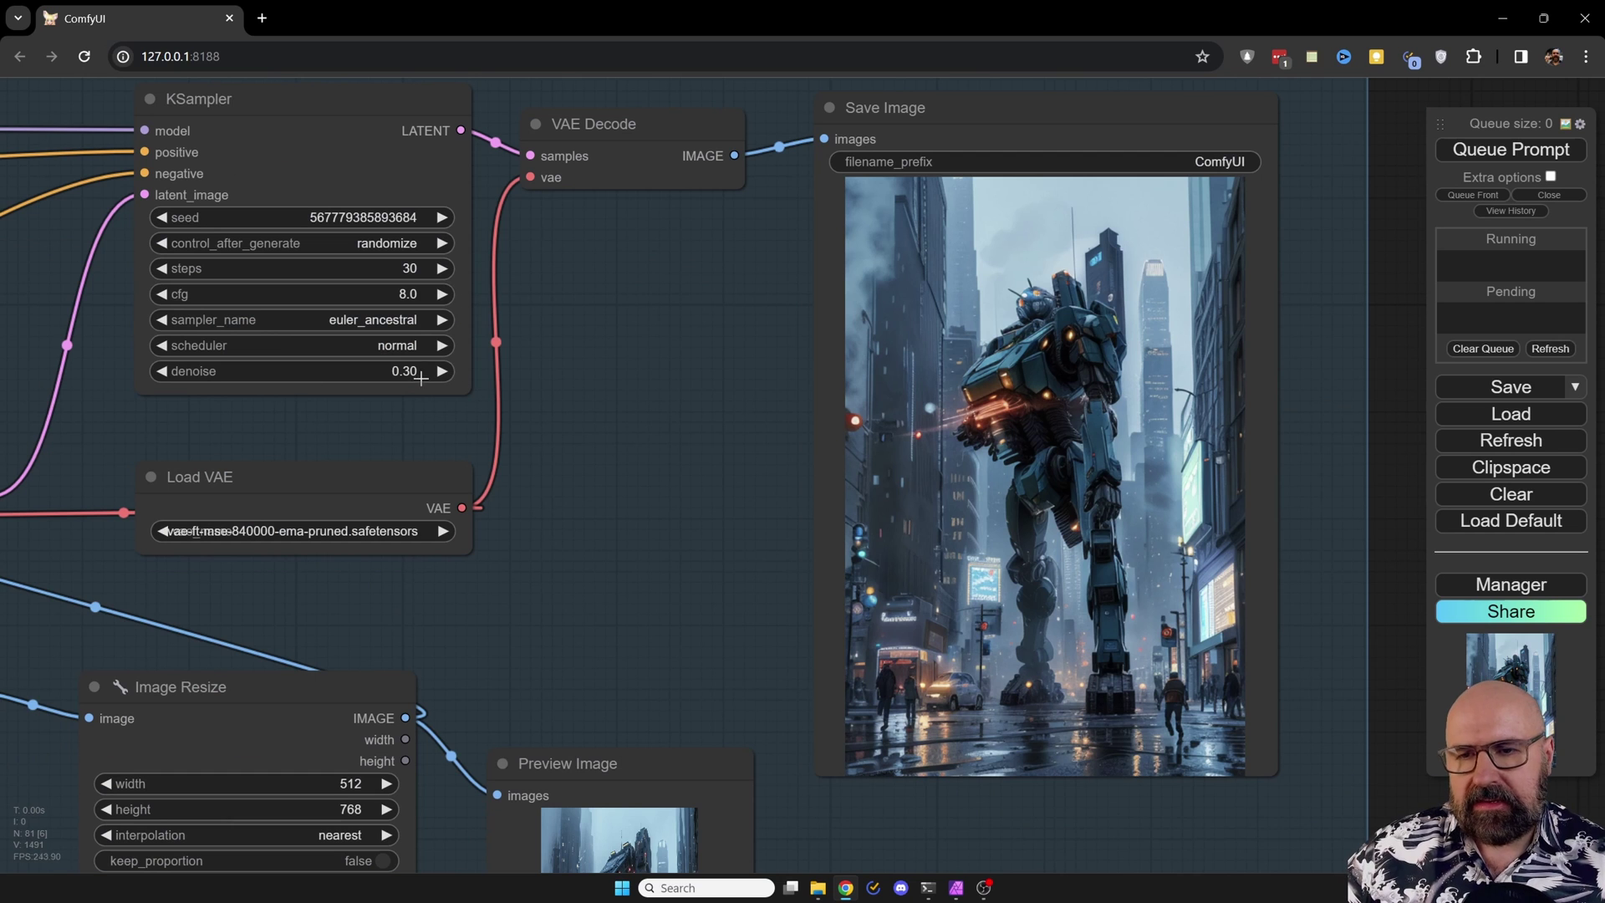
# Raise KSampler denoise from 0.3 to 0.5, render, and jump to the Image to Prompt WD14 group
pyautogui.click(421, 373)
pyautogui.hotkey('shift', 'Left')
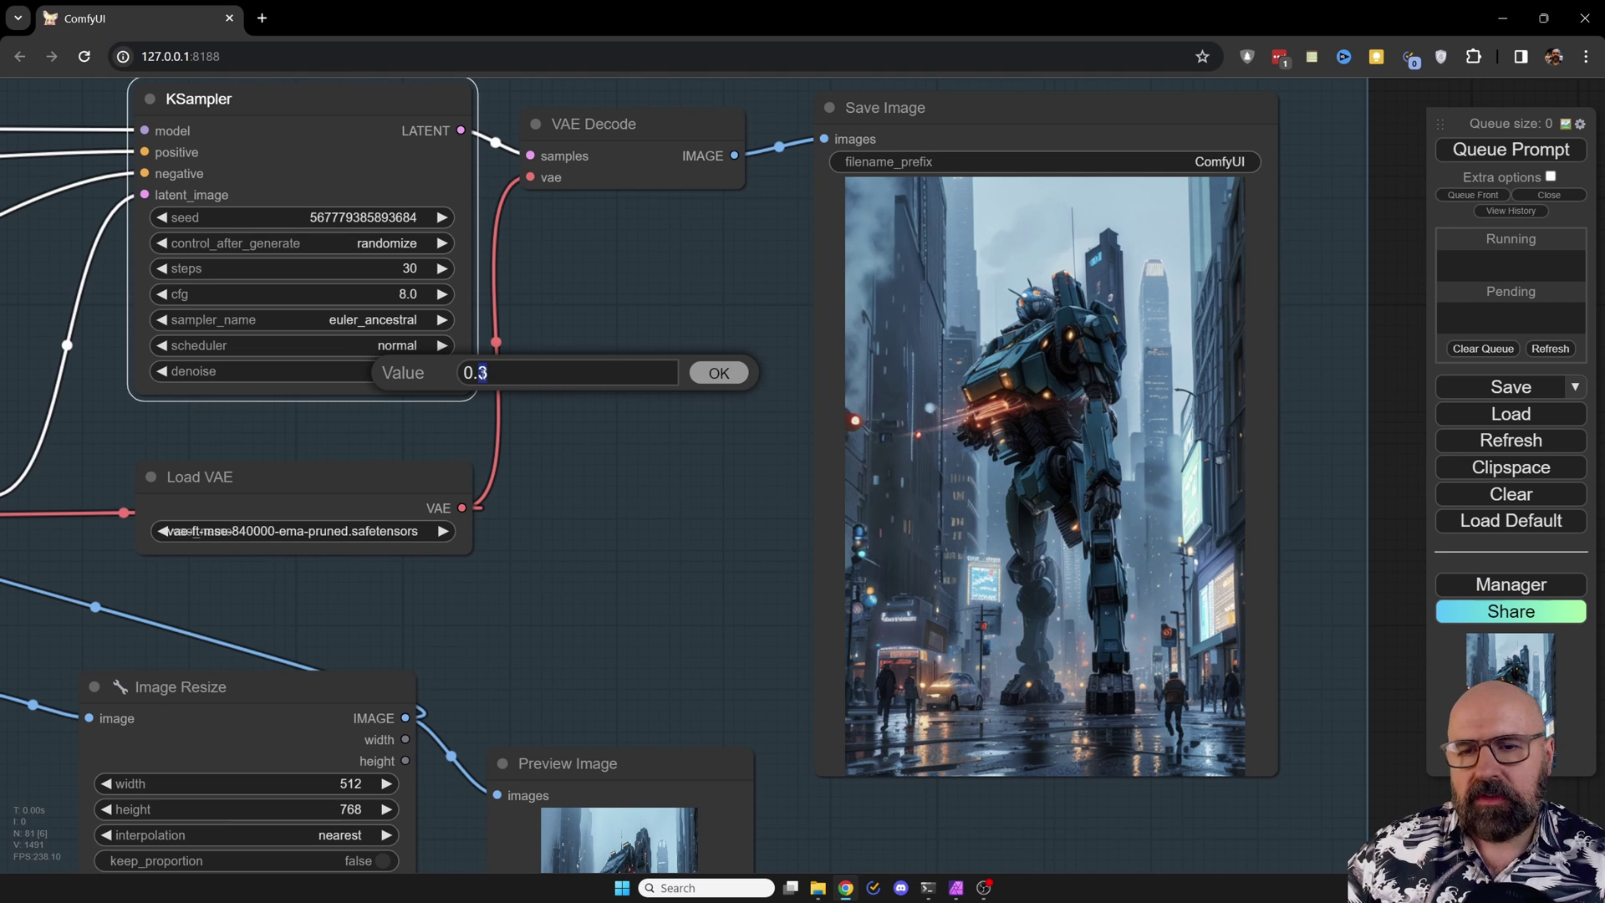
pyautogui.write('5')
pyautogui.press('Return')
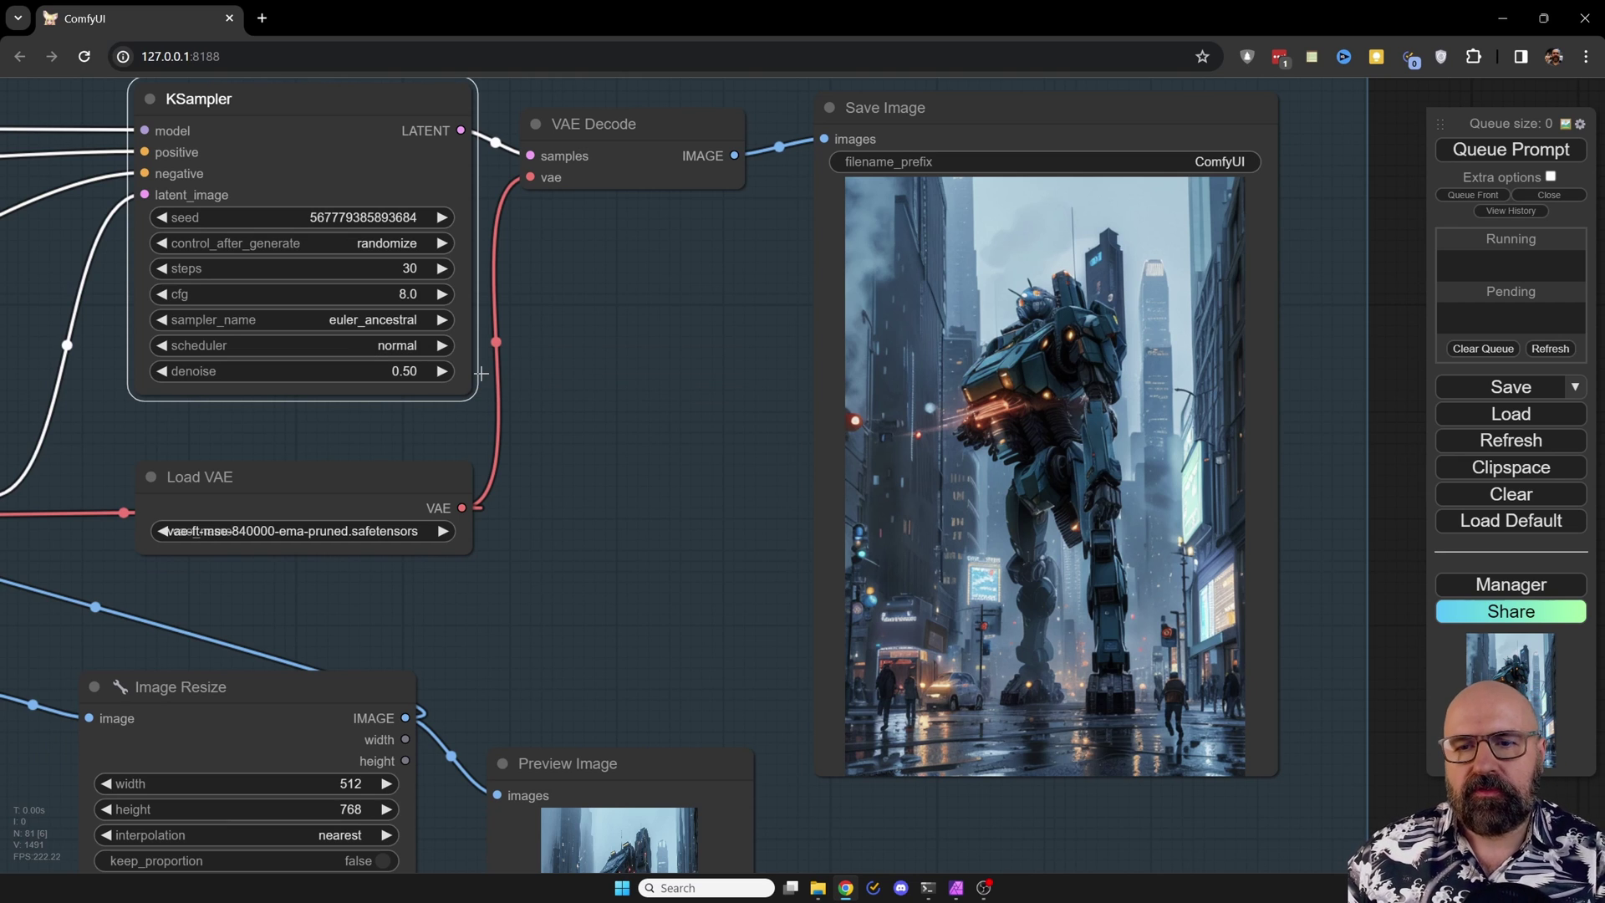
pyautogui.hotkey('ctrl', 'Return')
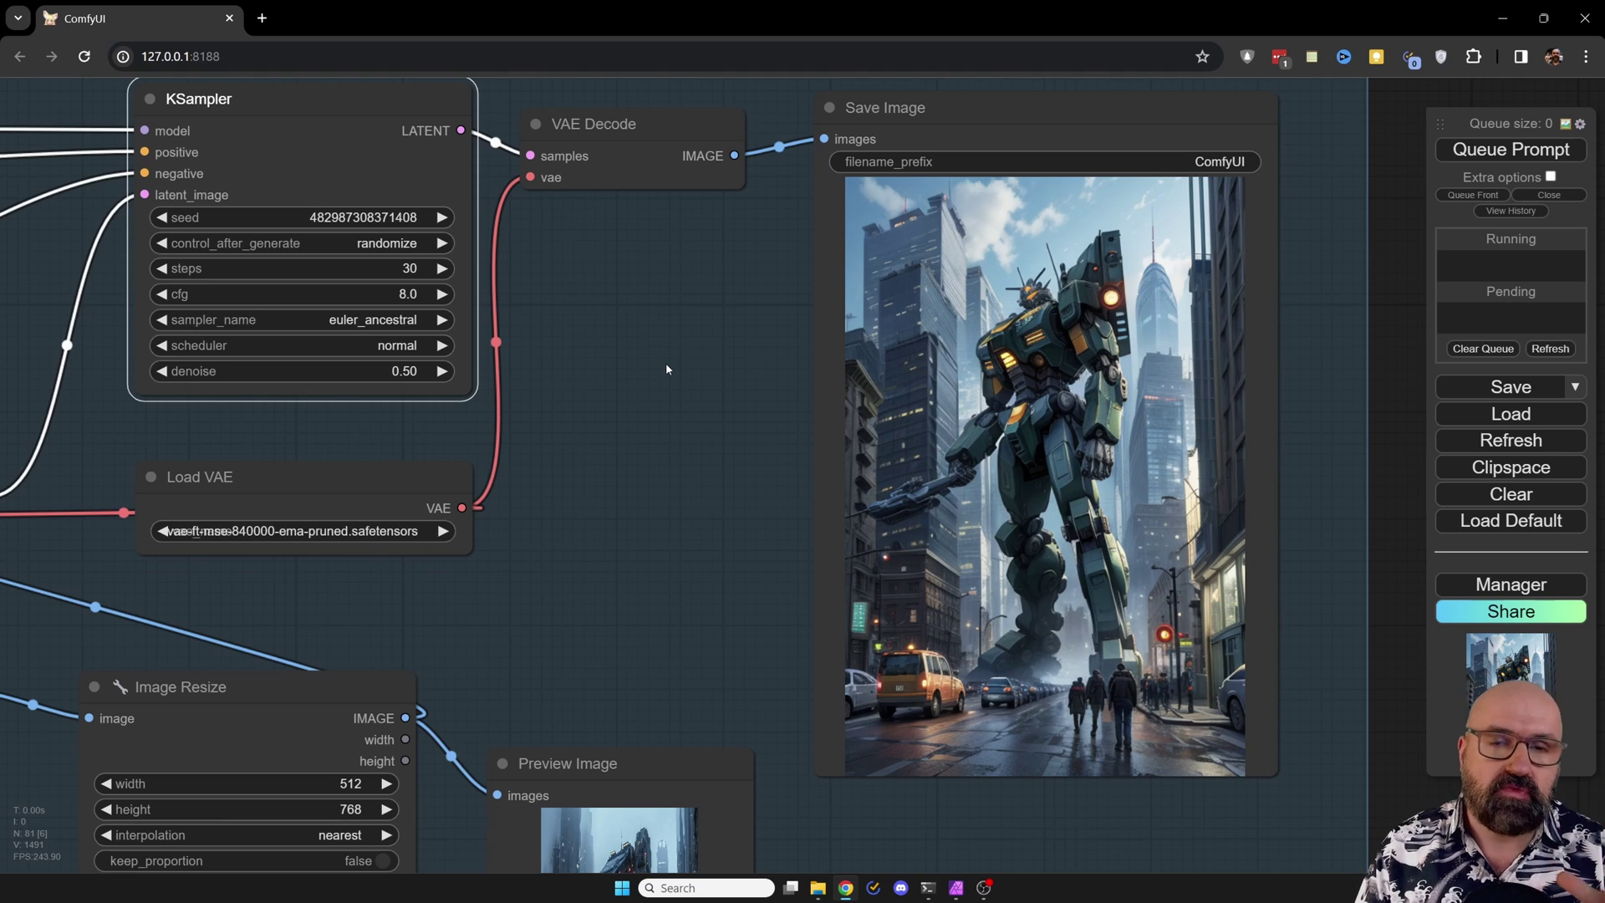
pyautogui.press('1')
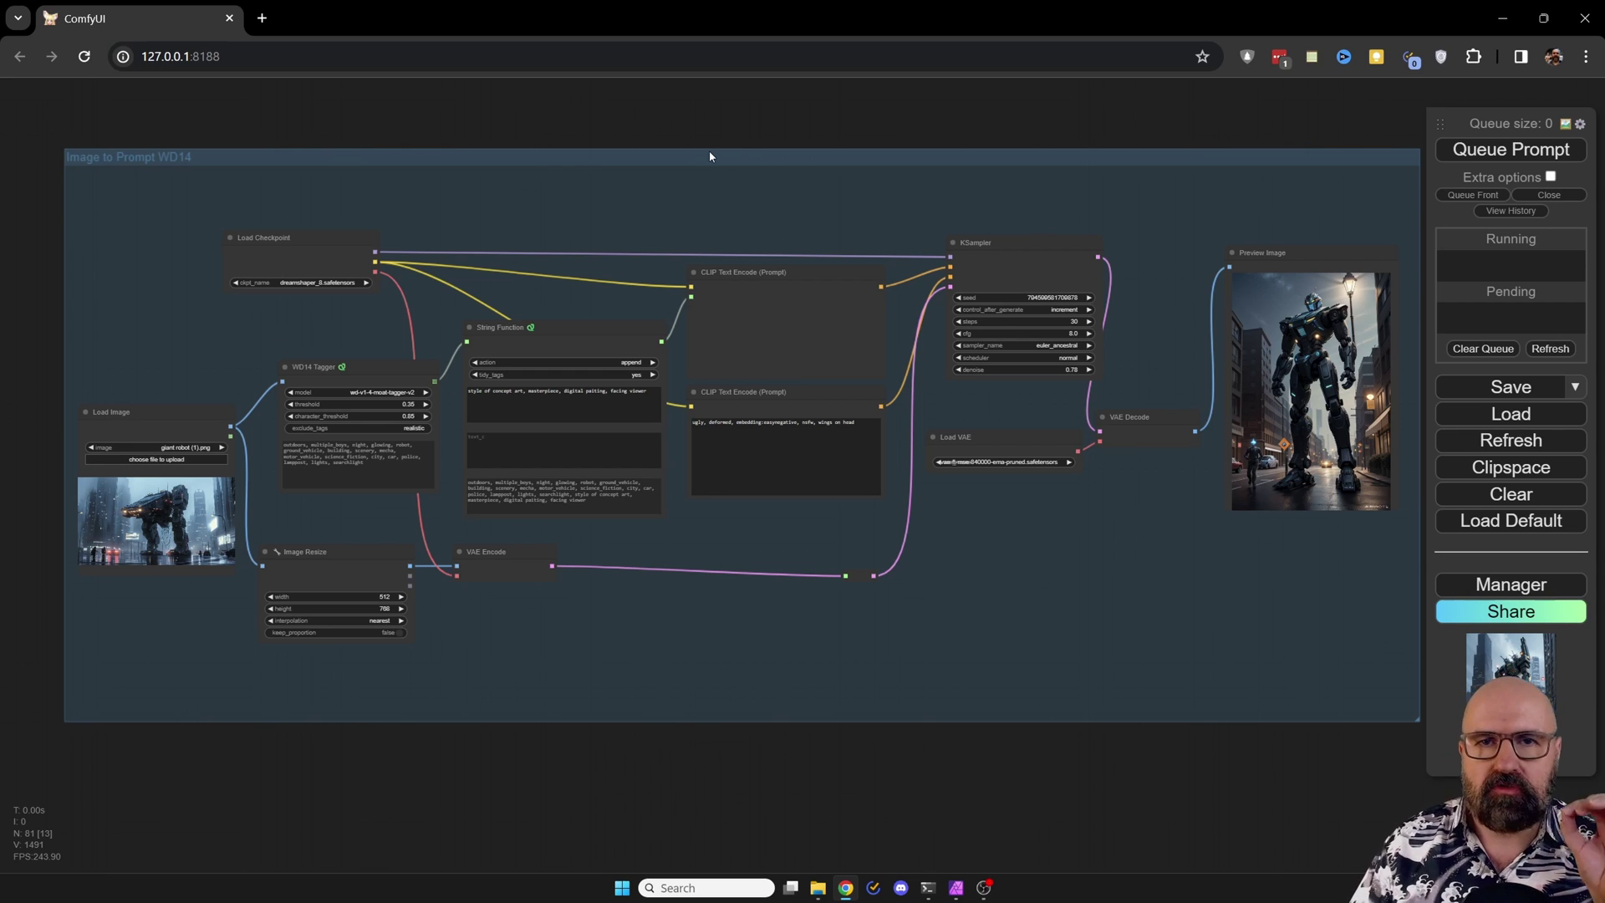
# Reposition the Load Checkpoint and both CLIP Text Encode nodes, then bring up the upper encoder's menu
pyautogui.scroll(6, 259, 334)
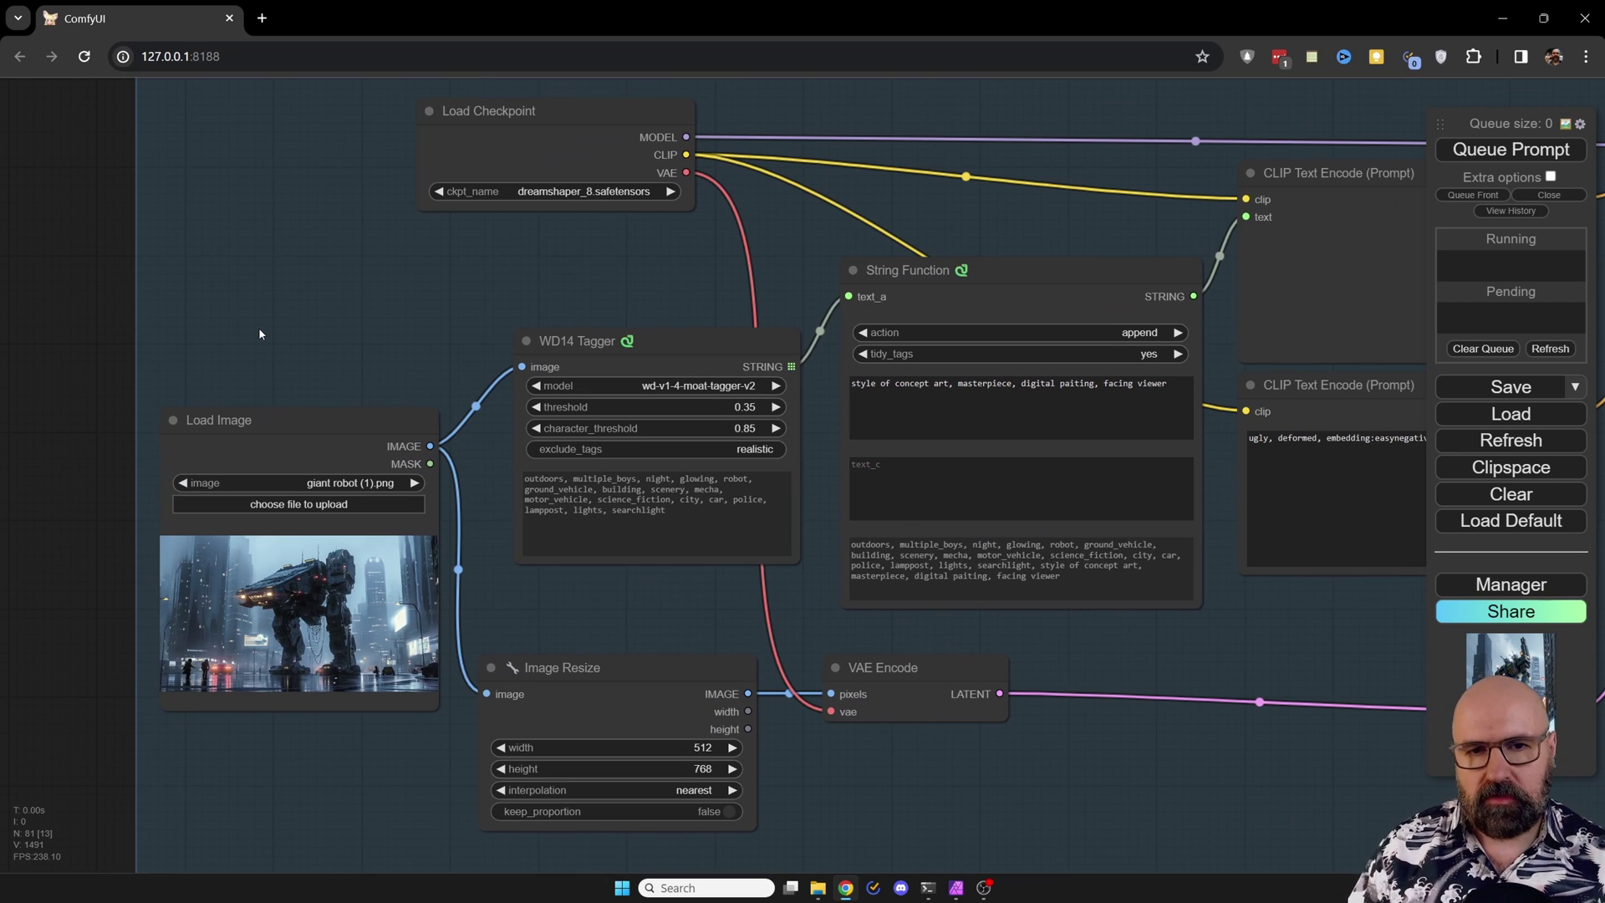
pyautogui.moveTo(585, 104); pyautogui.dragTo(557, 112)
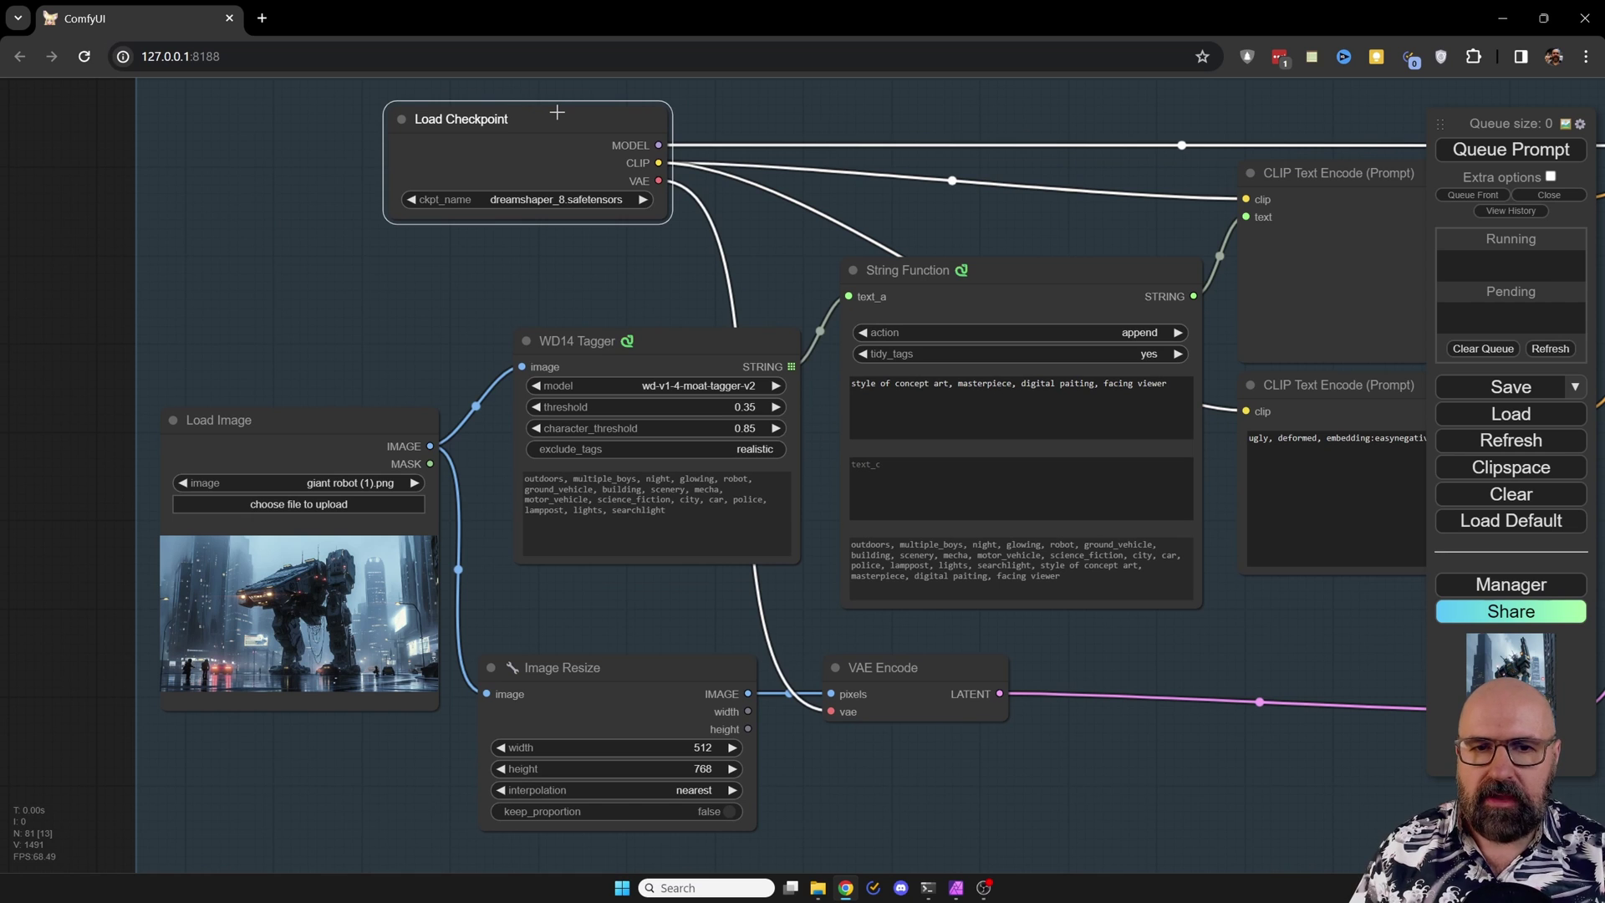
pyautogui.moveTo(1051, 240); pyautogui.dragTo(622, 252)
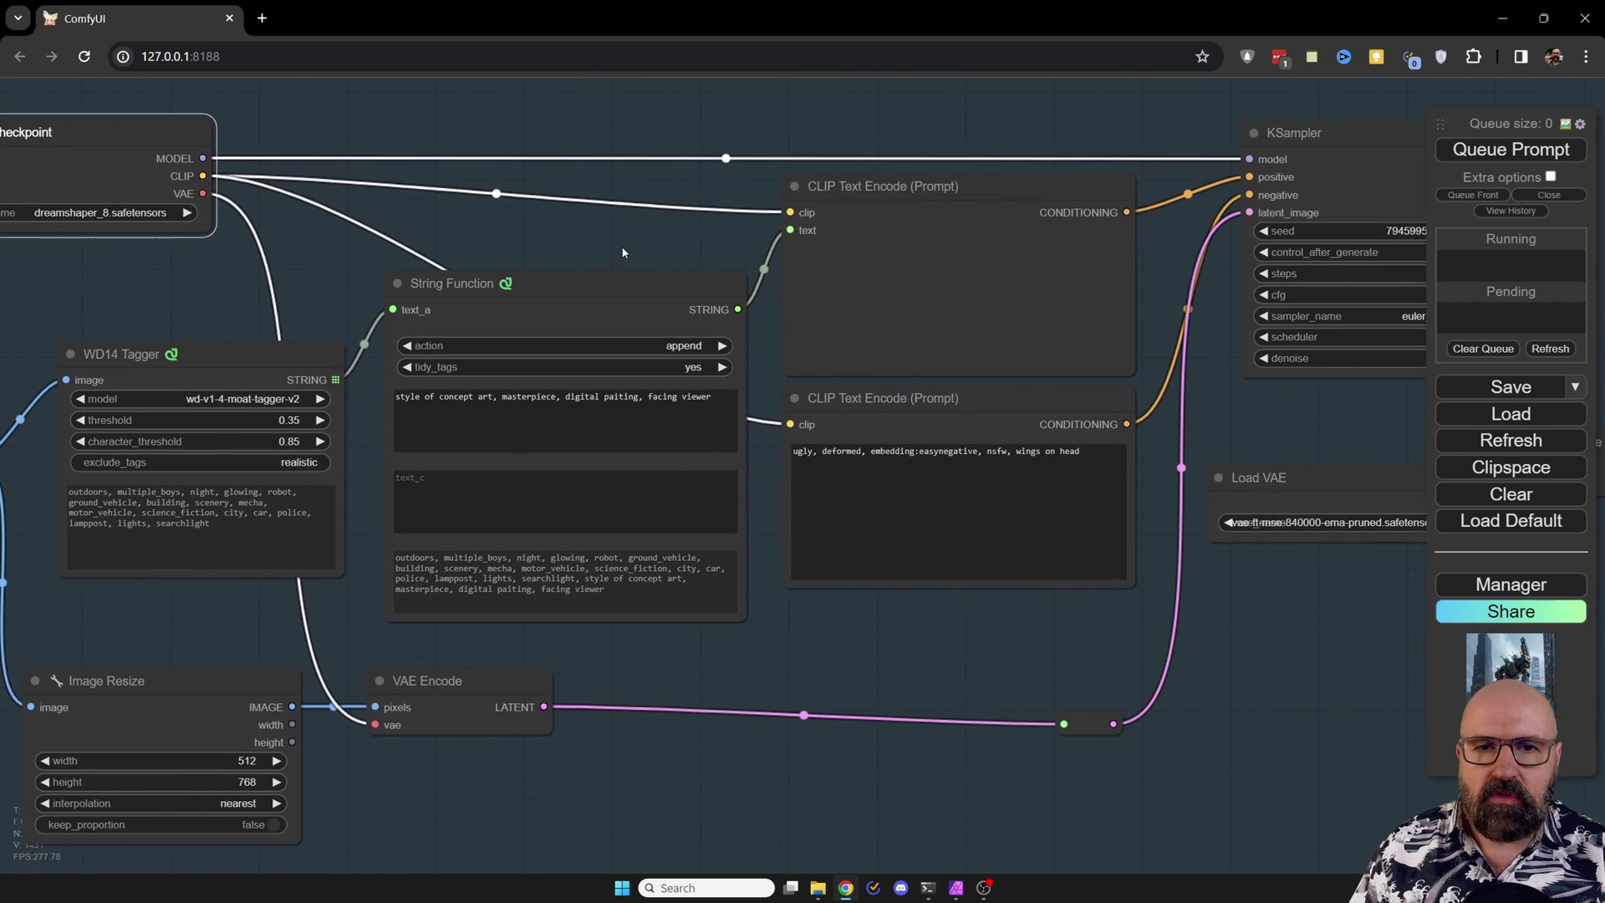
pyautogui.moveTo(987, 264)
pyautogui.mouseDown()
pyautogui.moveTo(977, 238)
pyautogui.moveTo(992, 245)
pyautogui.mouseUp()
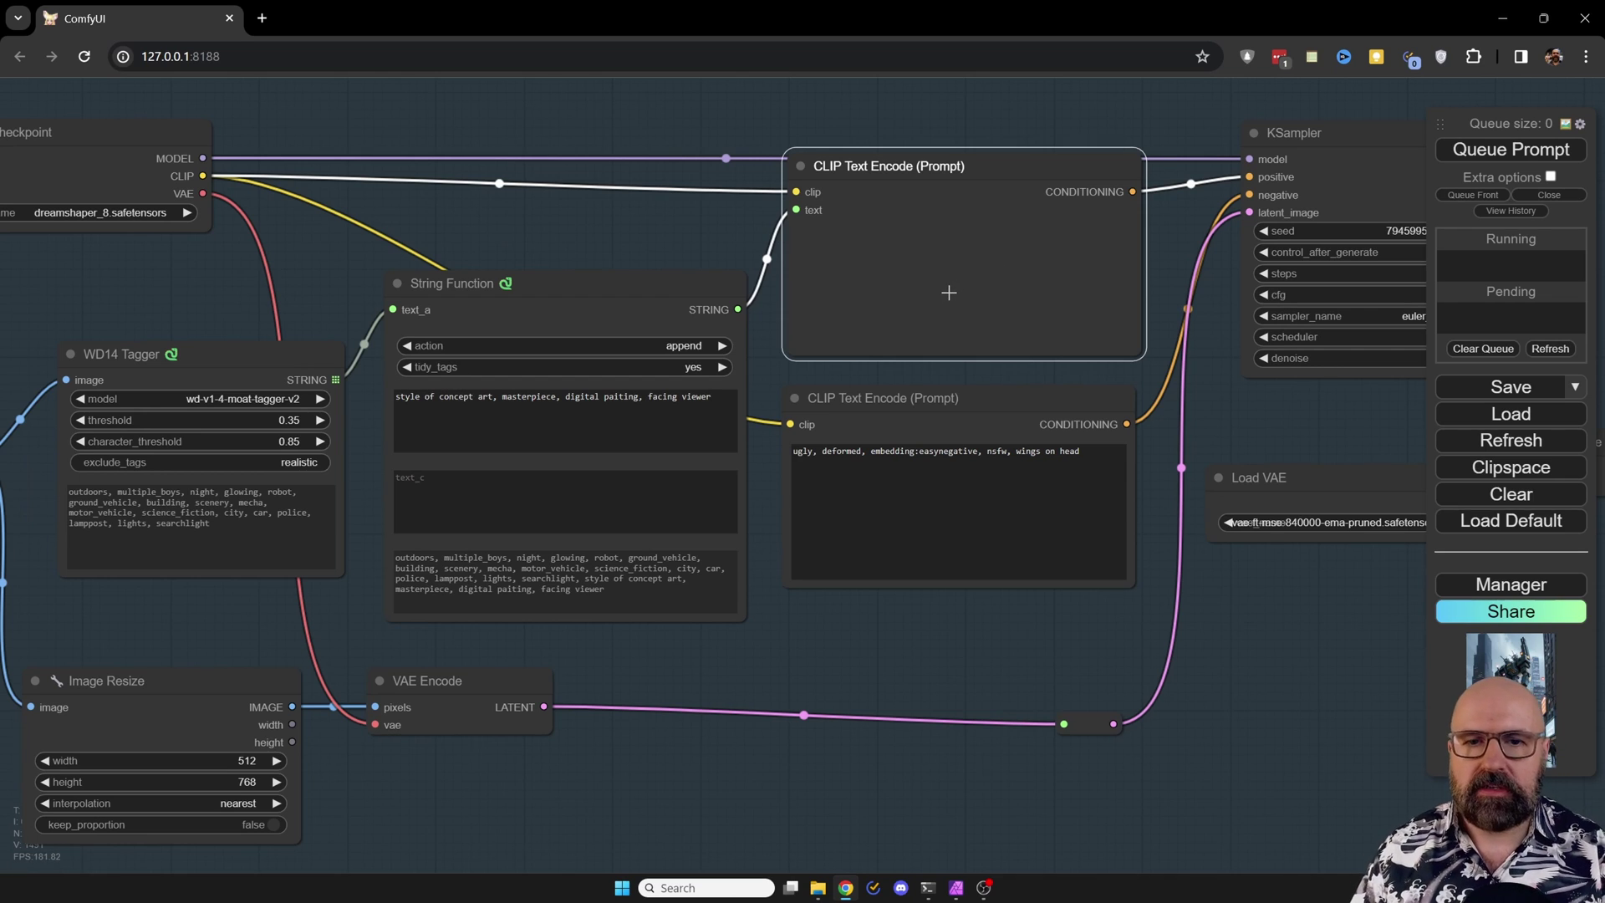
pyautogui.moveTo(944, 402); pyautogui.dragTo(951, 400)
pyautogui.moveTo(967, 276)
pyautogui.mouseDown()
pyautogui.moveTo(961, 251)
pyautogui.moveTo(958, 265)
pyautogui.mouseUp()
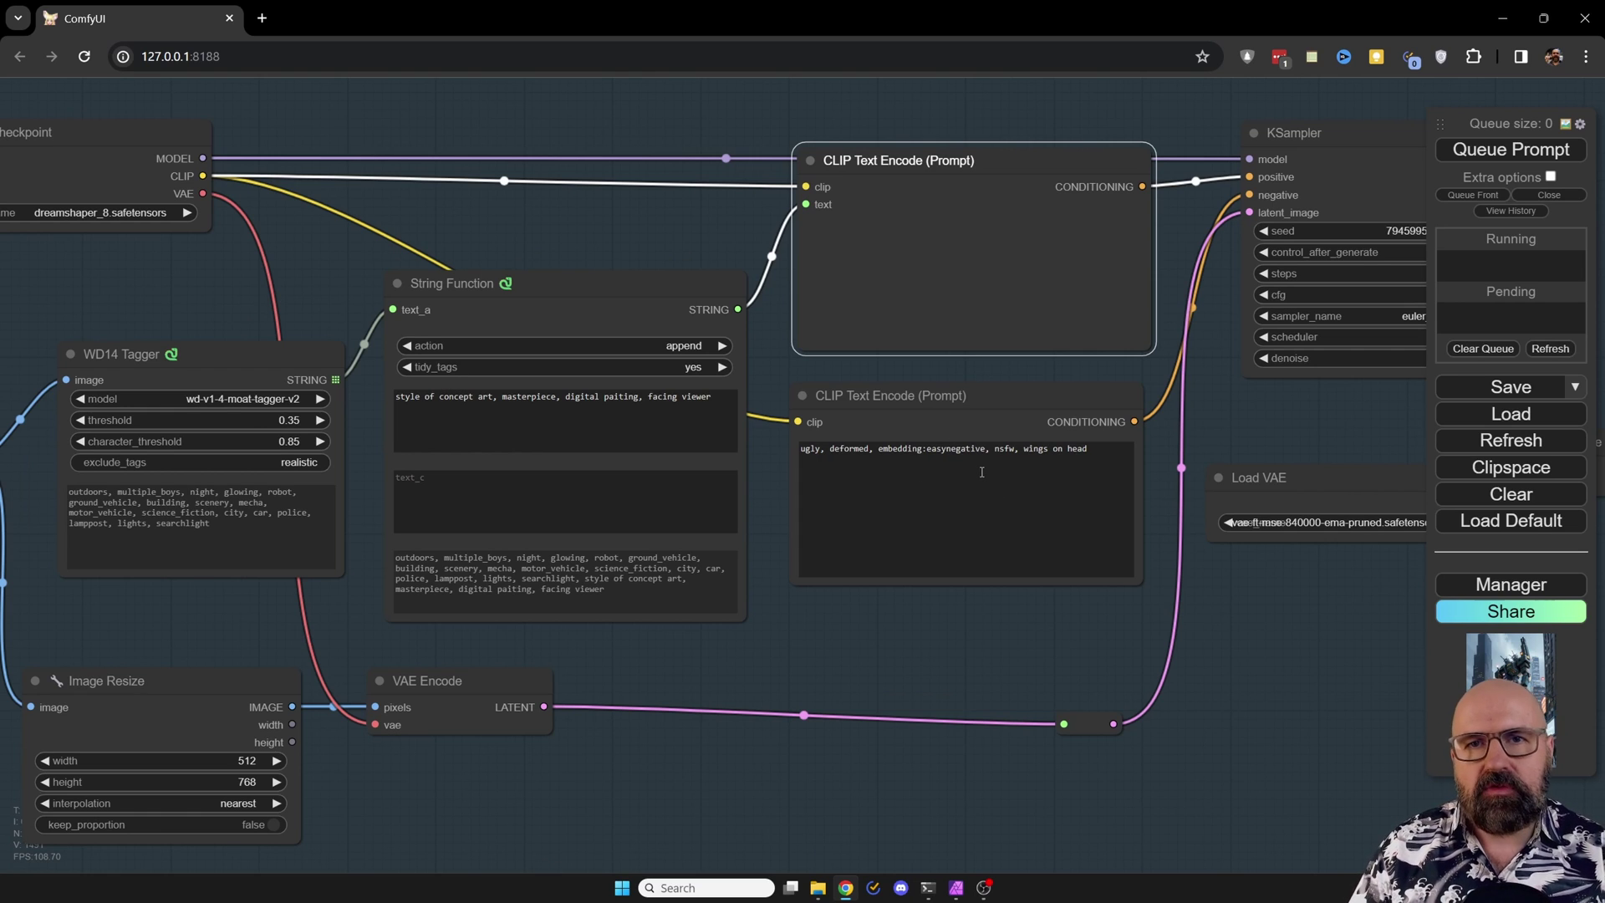
pyautogui.rightClick(876, 167)
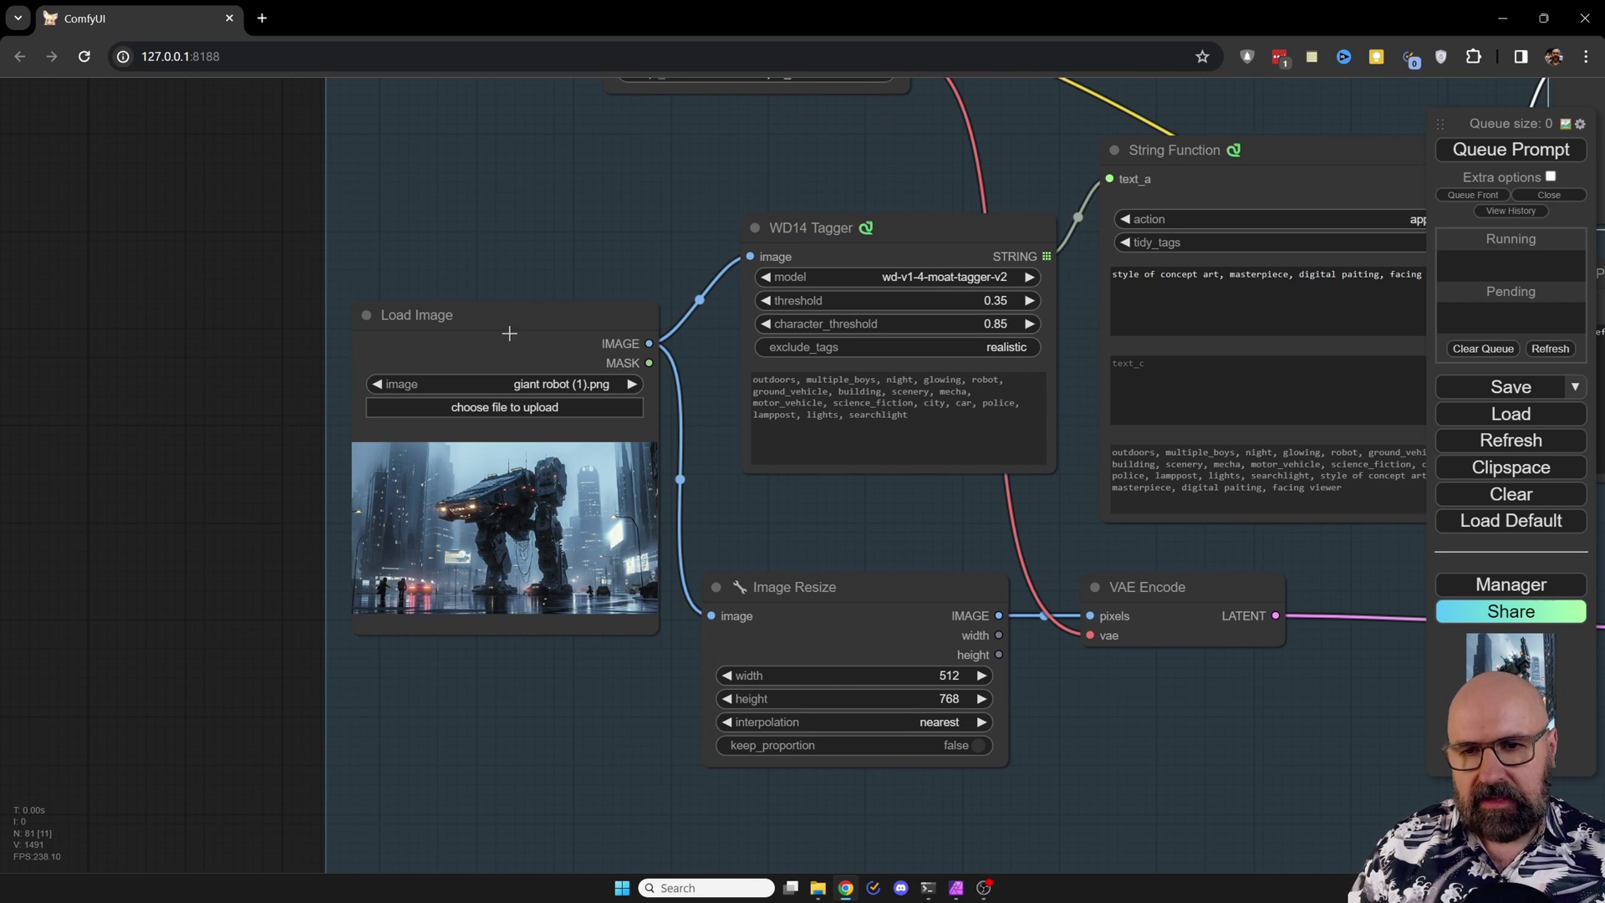
# Move the Load Image node slightly up and nudge the WD14 Tagger node left
pyautogui.moveTo(510, 330); pyautogui.dragTo(510, 311)
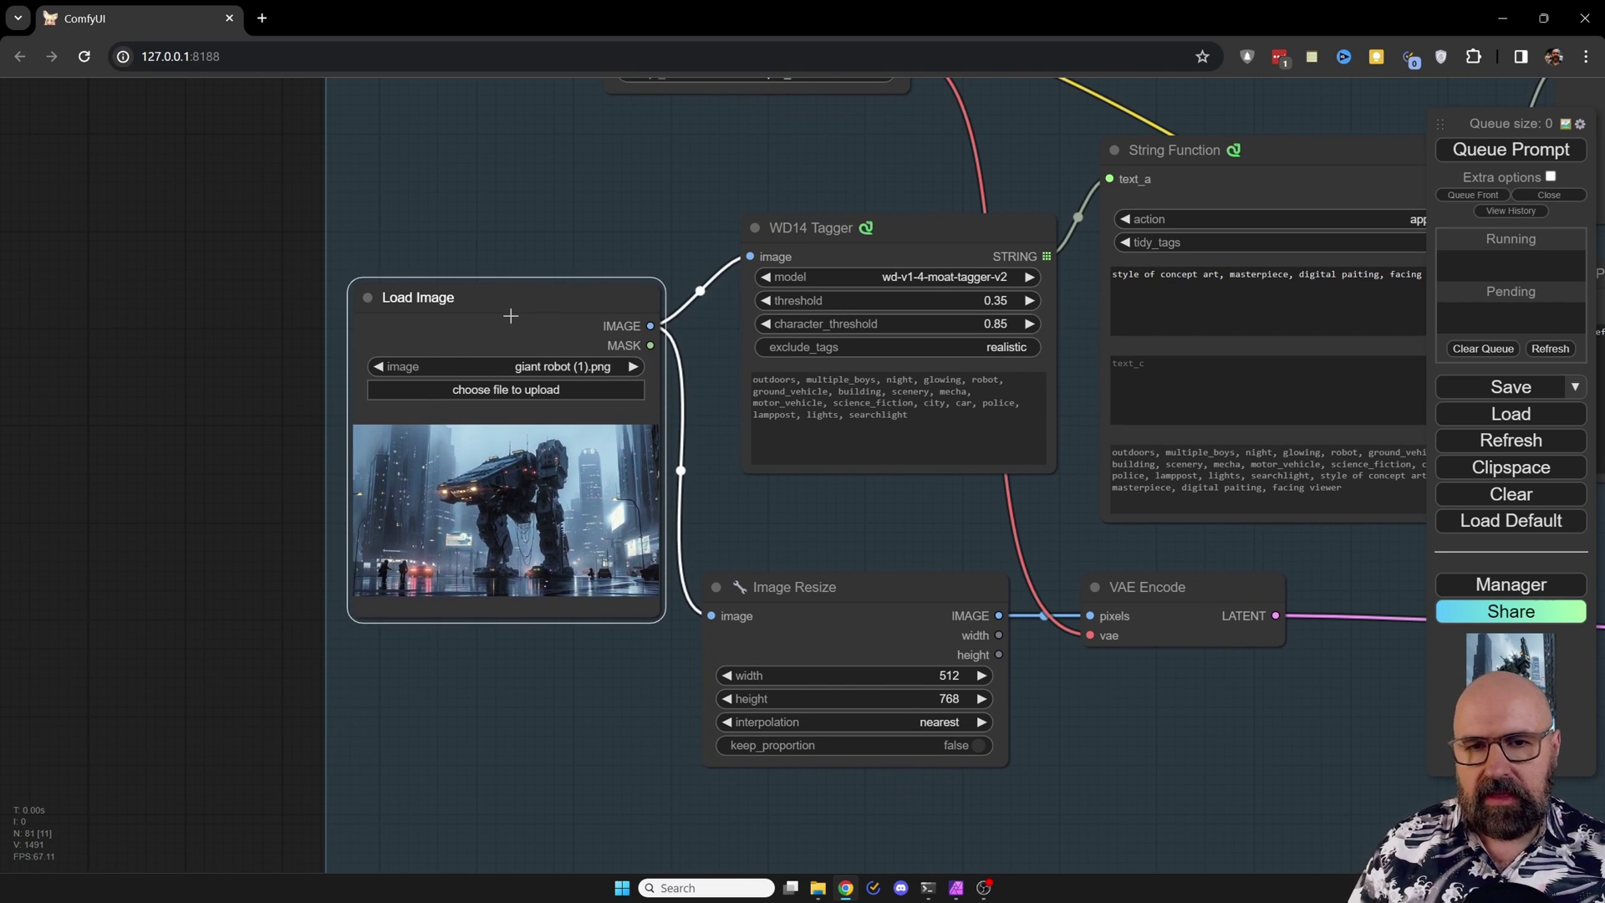
pyautogui.moveTo(919, 226); pyautogui.dragTo(911, 225)
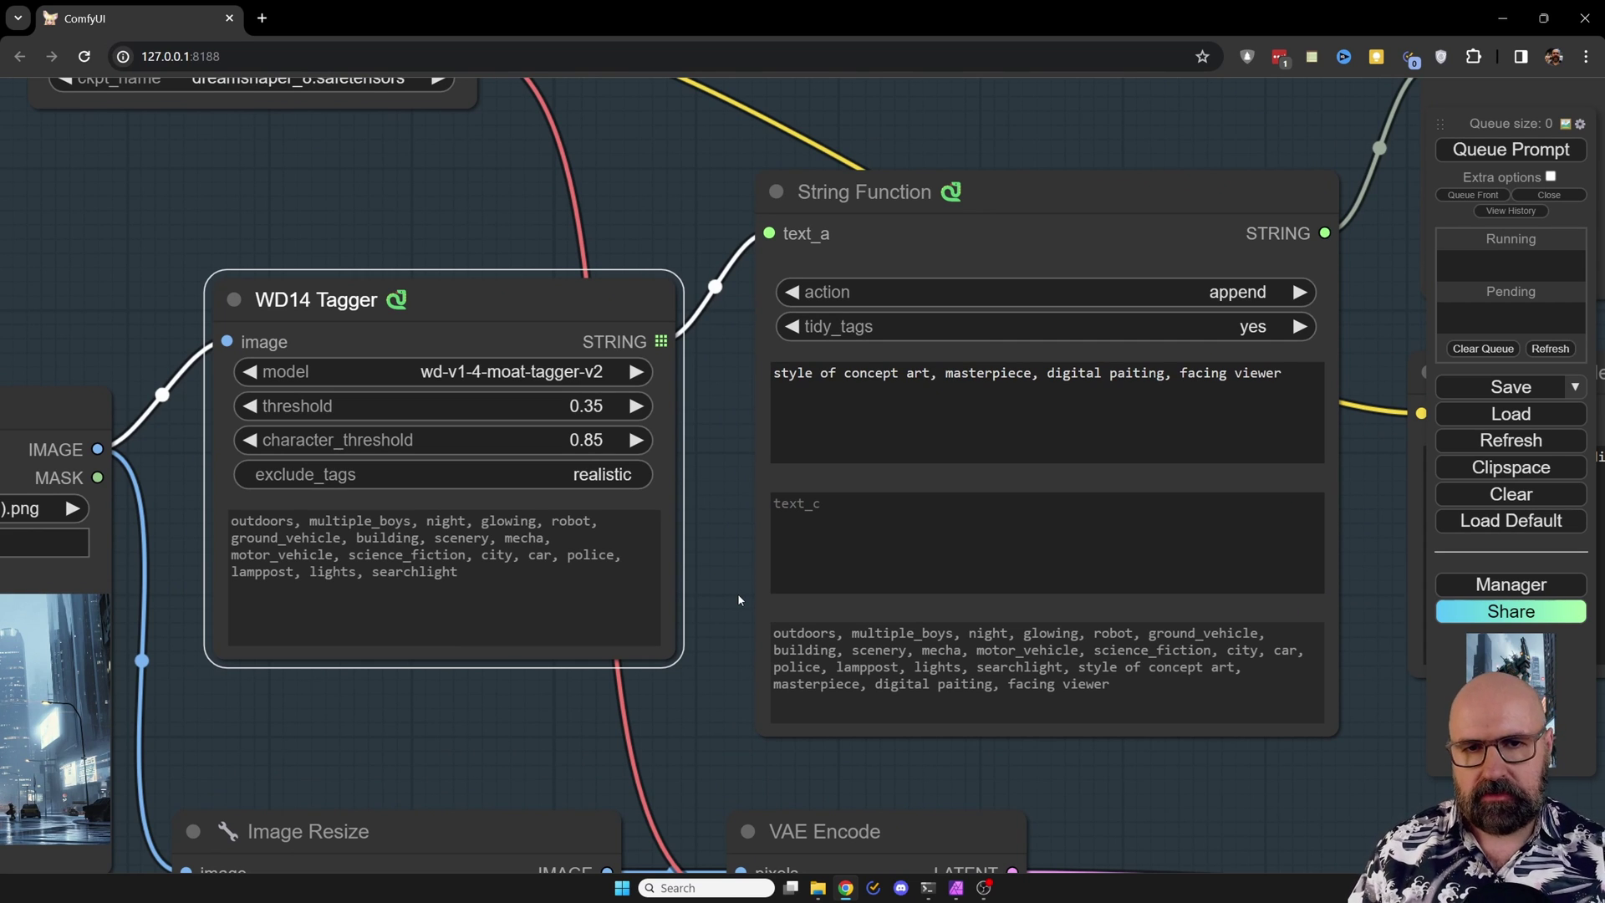
# Nudge String Function and WD14 Tagger, then inspect String Function's combined prompt text output
pyautogui.moveTo(1032, 188)
pyautogui.mouseDown()
pyautogui.moveTo(1028, 208)
pyautogui.moveTo(1053, 187)
pyautogui.moveTo(1035, 195)
pyautogui.mouseUp()
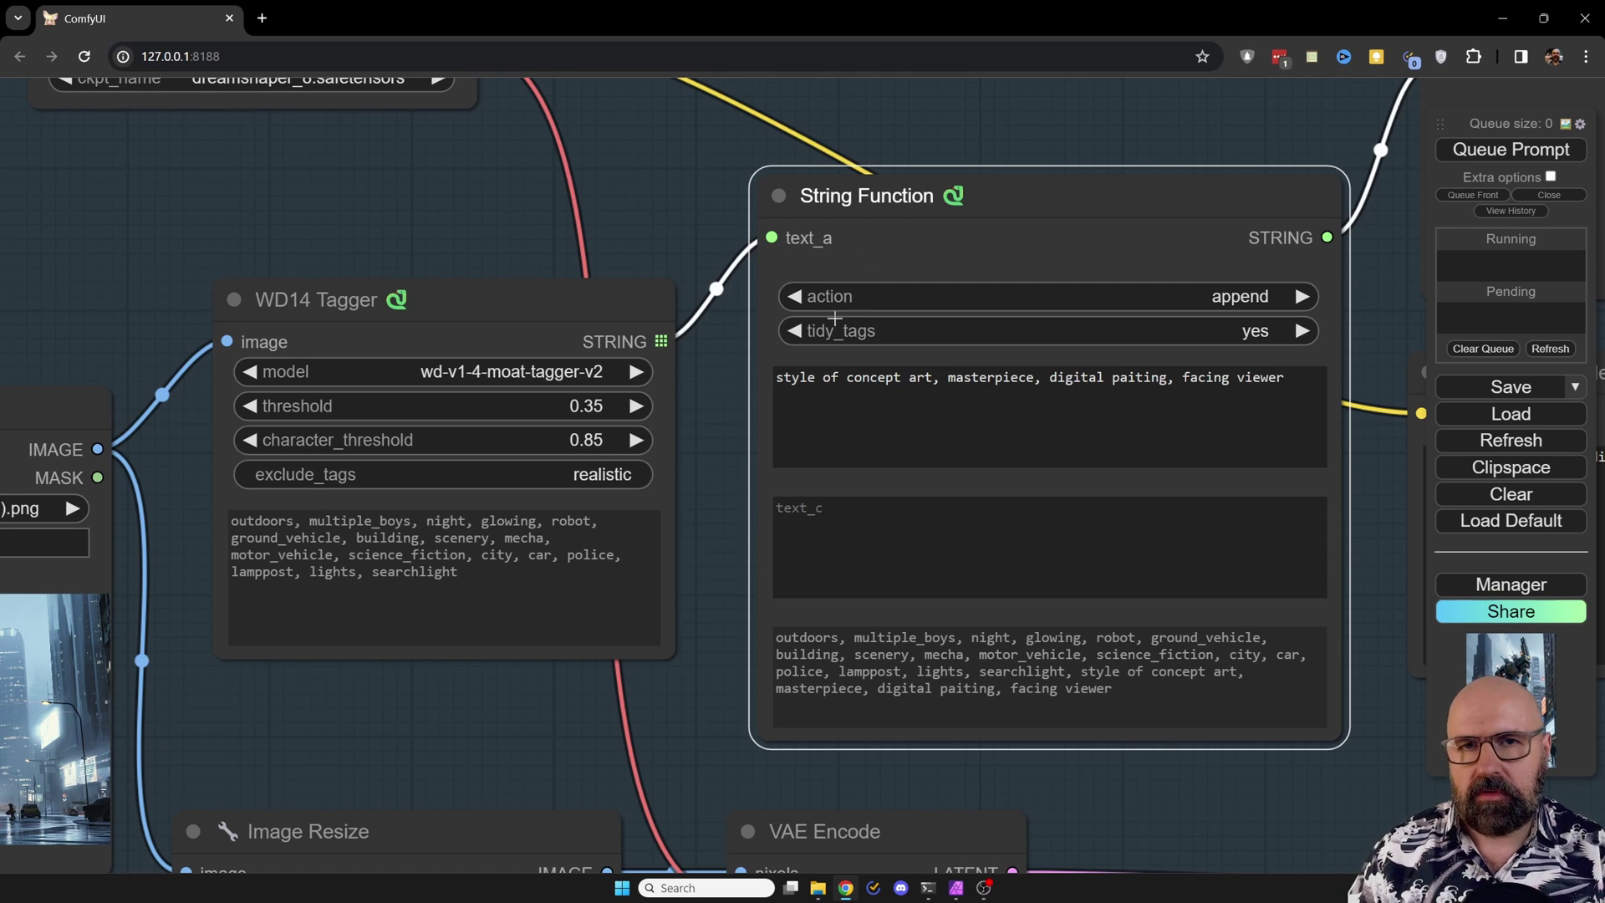
pyautogui.rightClick(860, 251)
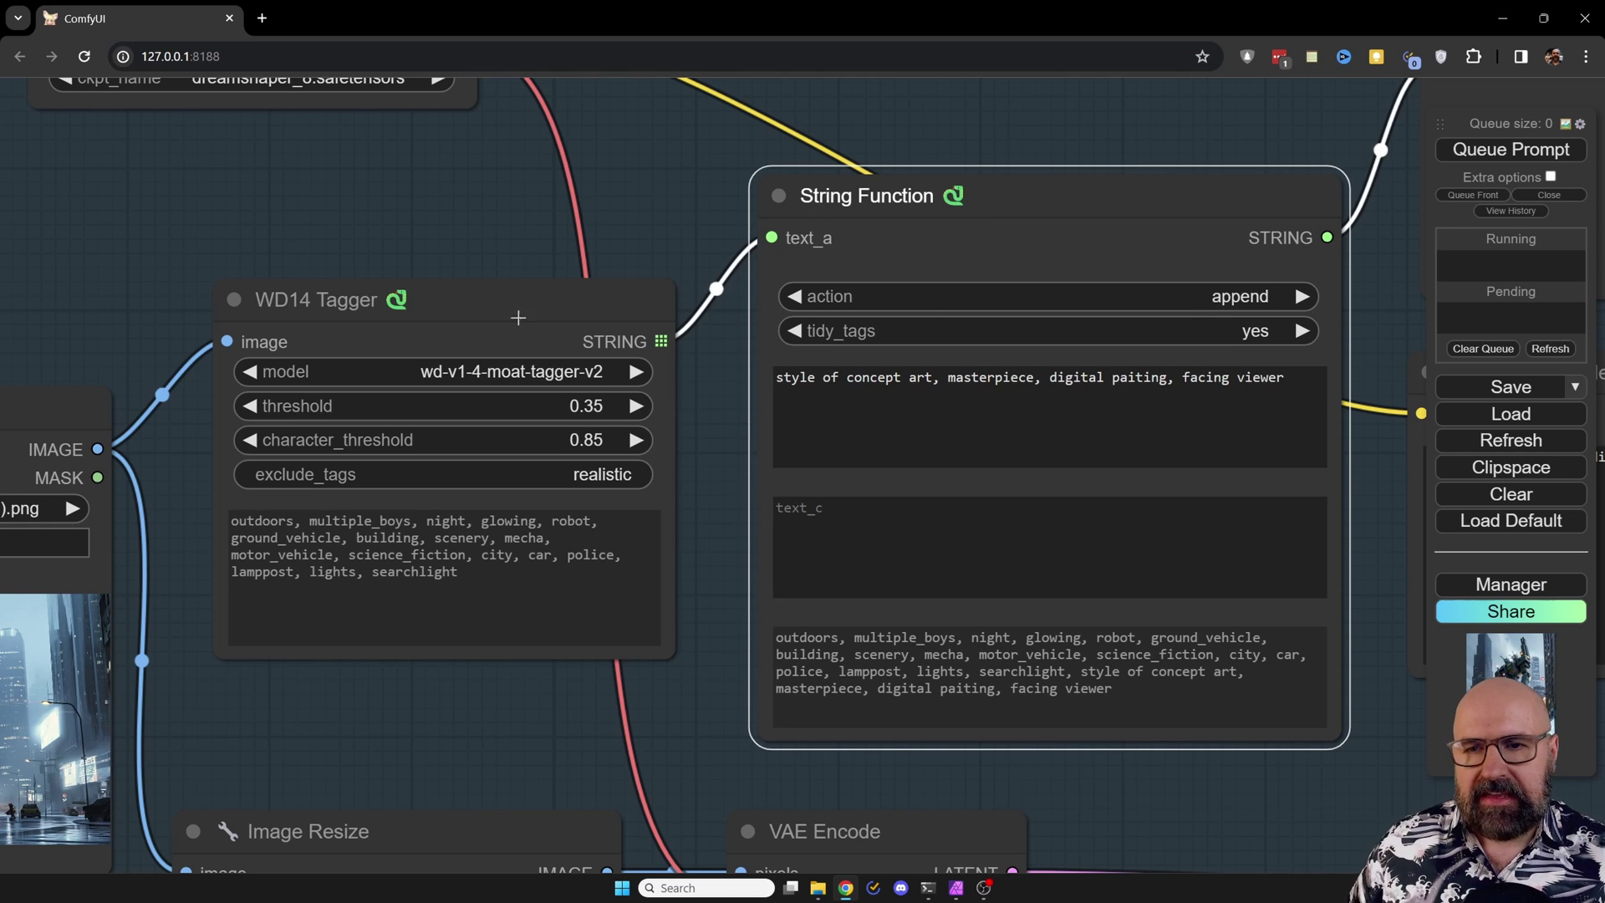
pyautogui.moveTo(508, 313)
pyautogui.mouseDown()
pyautogui.moveTo(512, 327)
pyautogui.moveTo(518, 289)
pyautogui.moveTo(515, 308)
pyautogui.mouseUp()
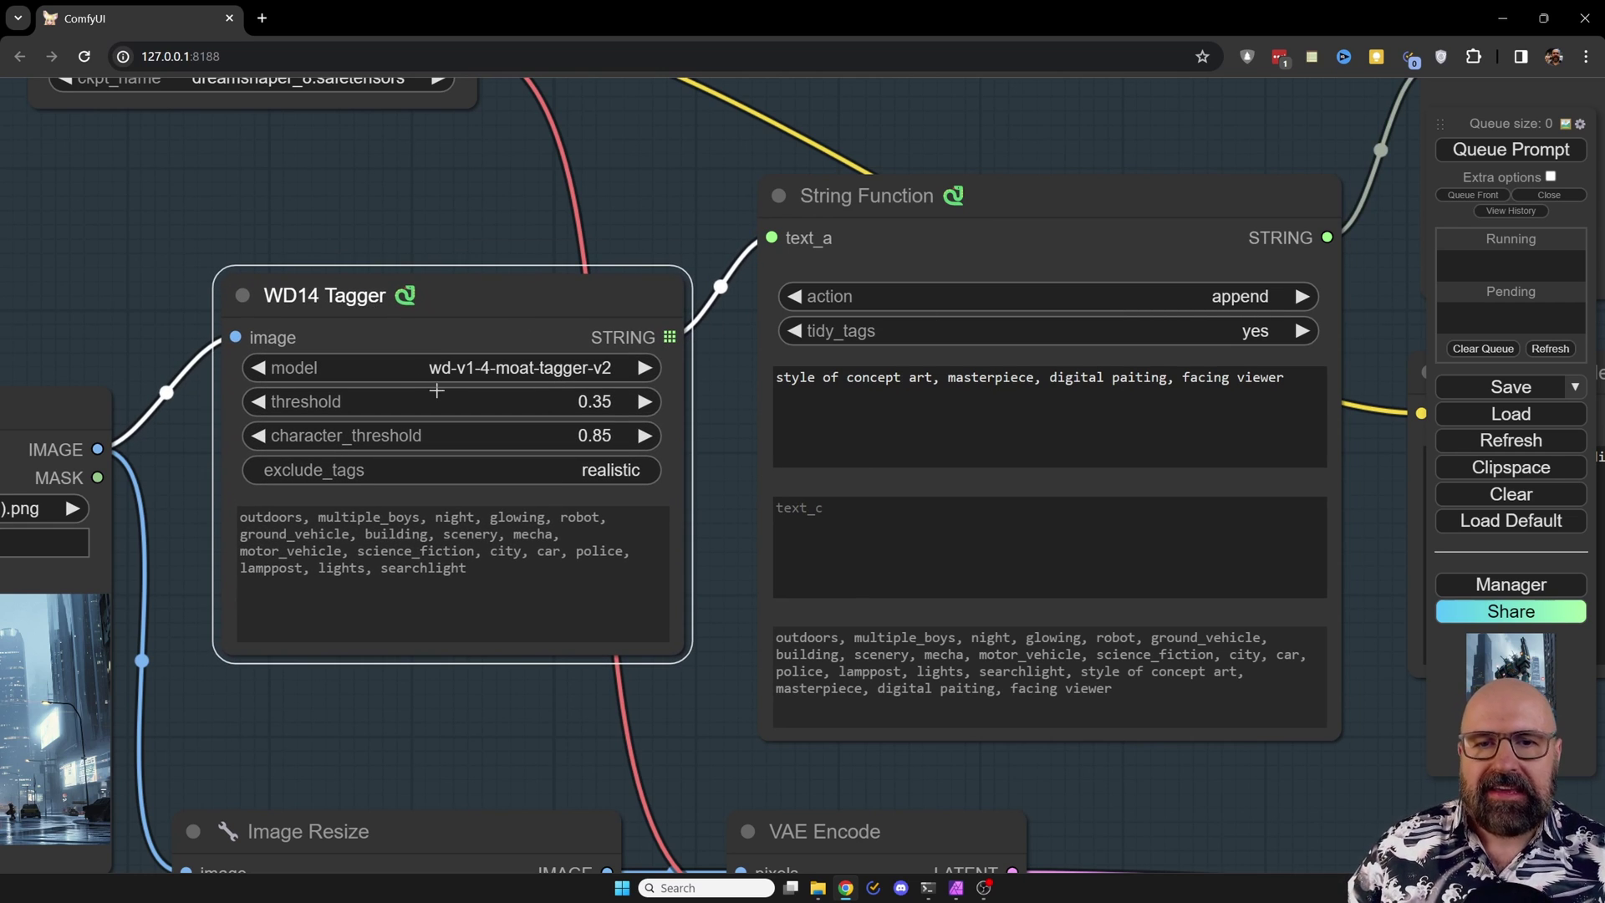
pyautogui.click(880, 222)
pyautogui.moveTo(880, 223); pyautogui.dragTo(869, 224)
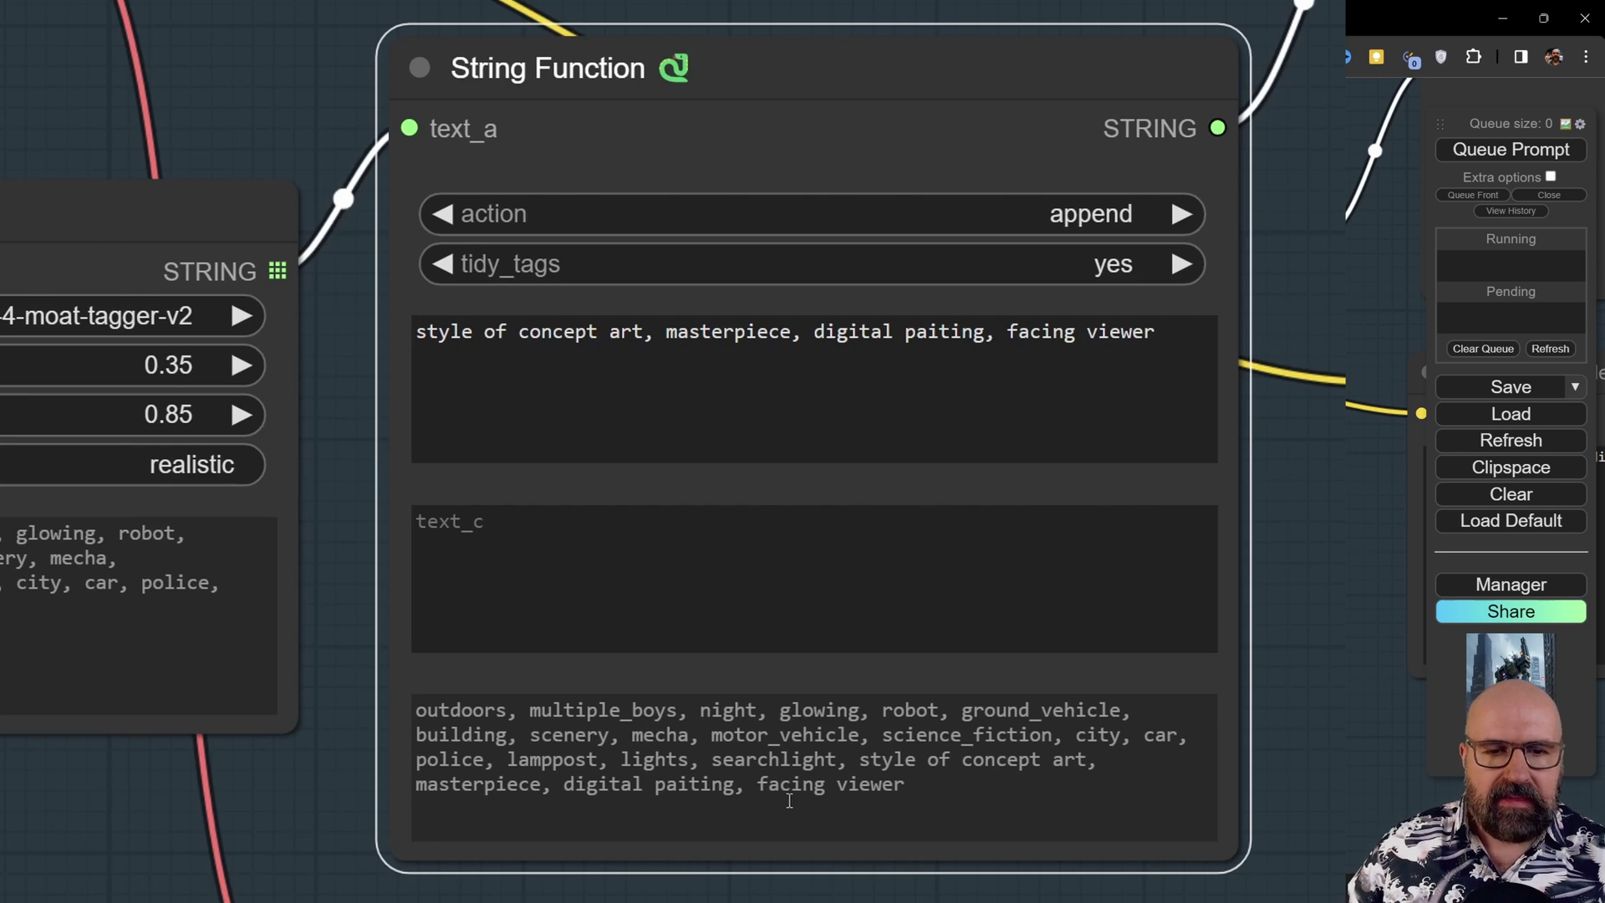
pyautogui.click(861, 763)
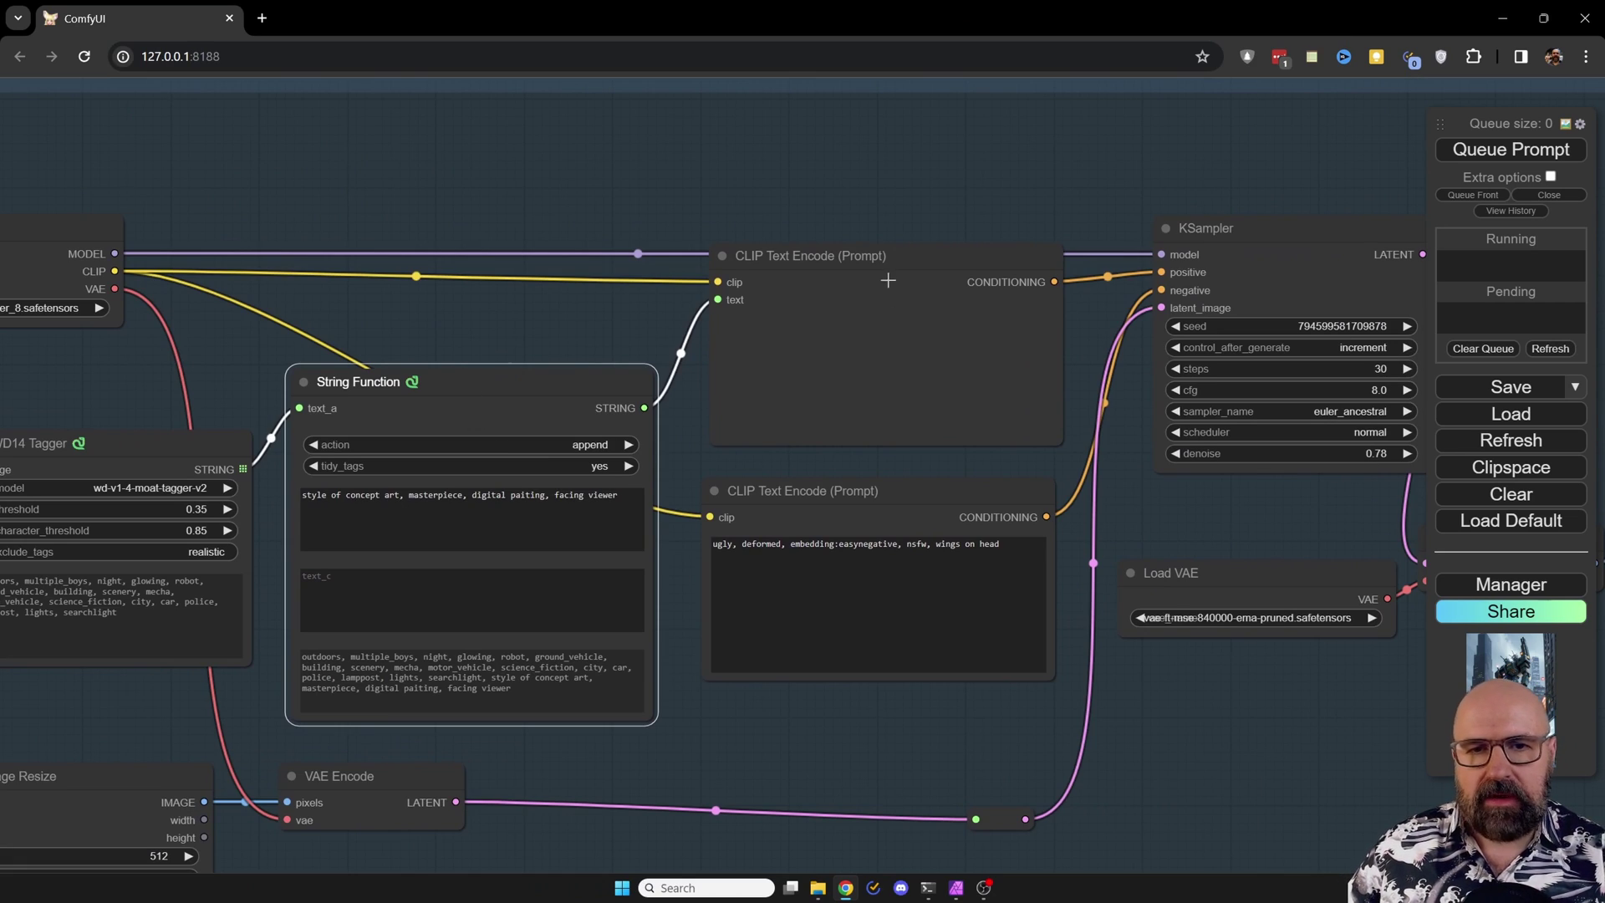
# Nudge KSampler up-left, Load VAE slightly down, and shift VAE Decode right and up
pyautogui.click(871, 251)
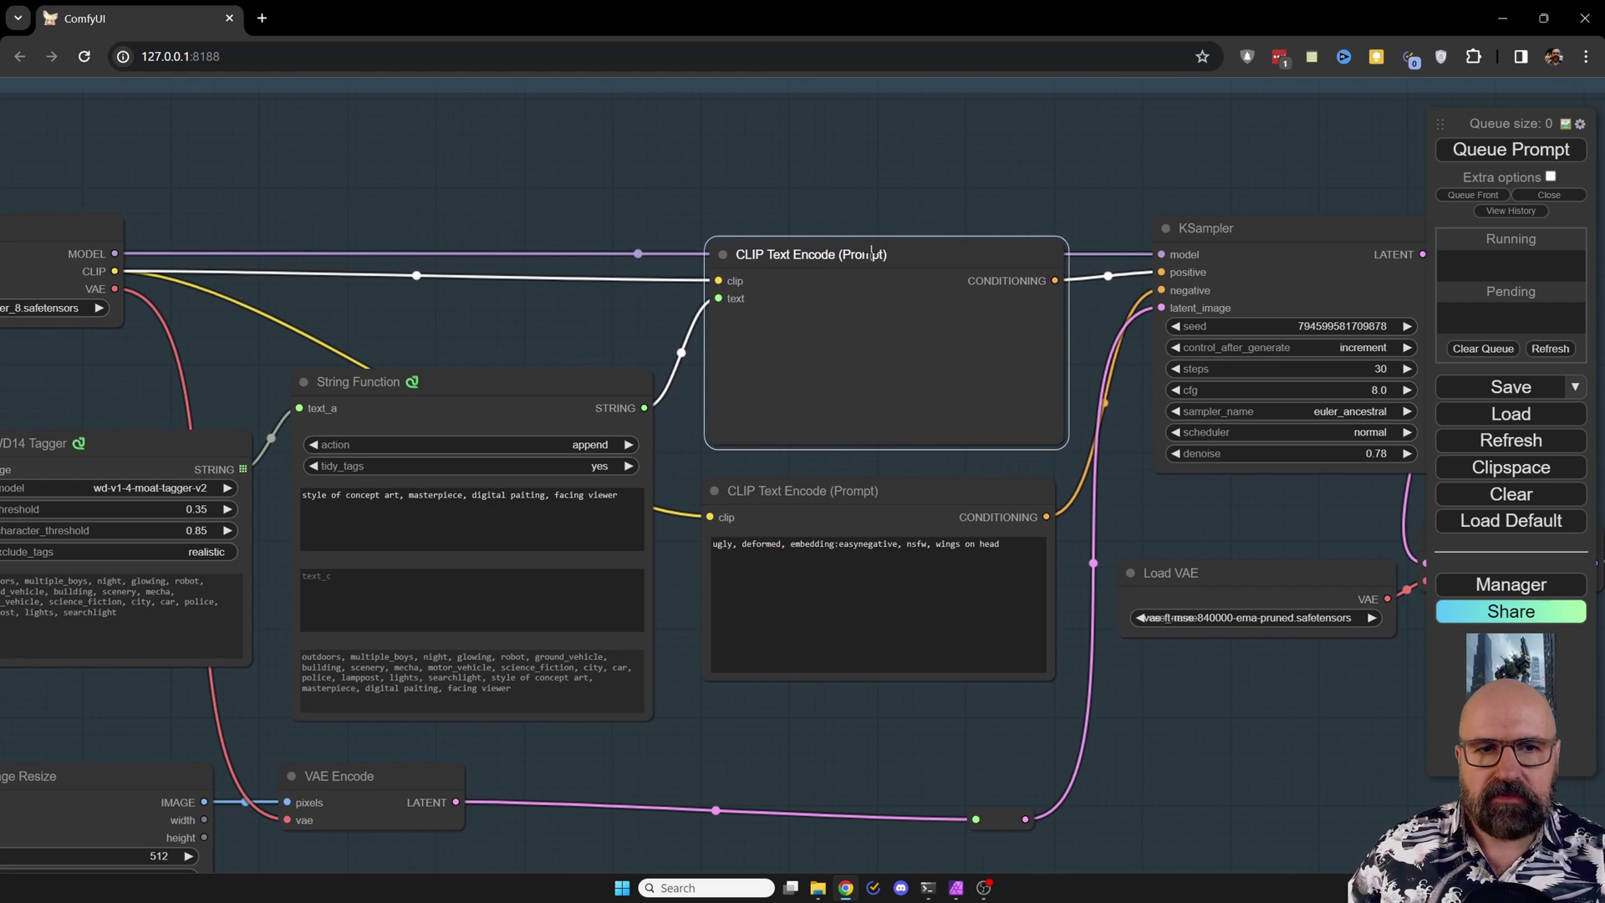
pyautogui.moveTo(1344, 232); pyautogui.dragTo(1340, 233)
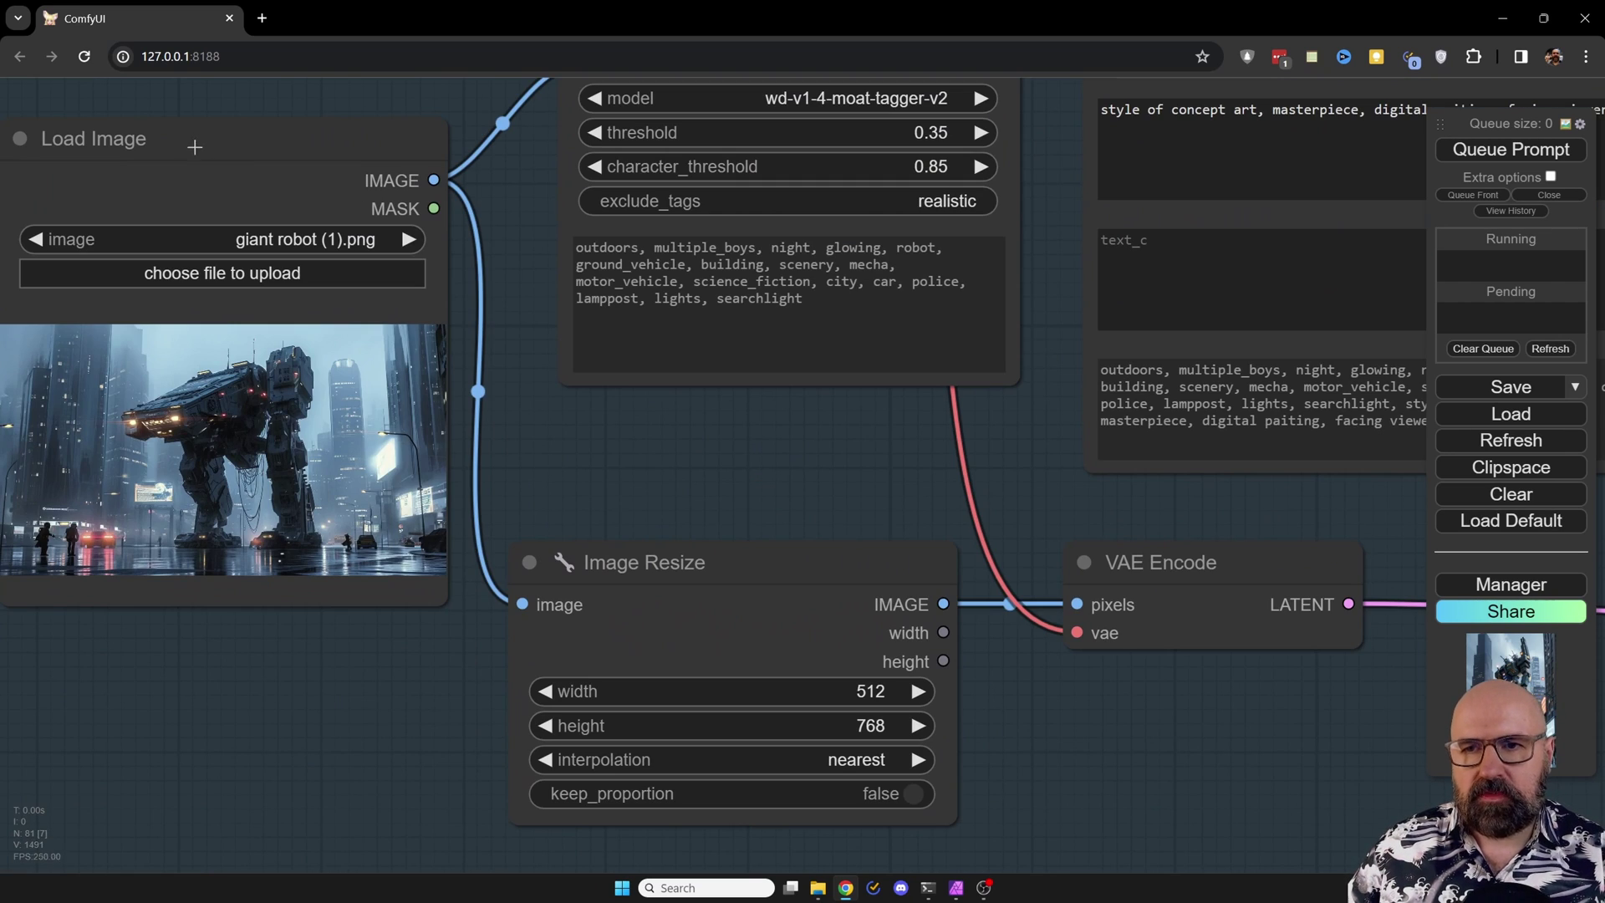
pyautogui.click(194, 143)
pyautogui.click(678, 565)
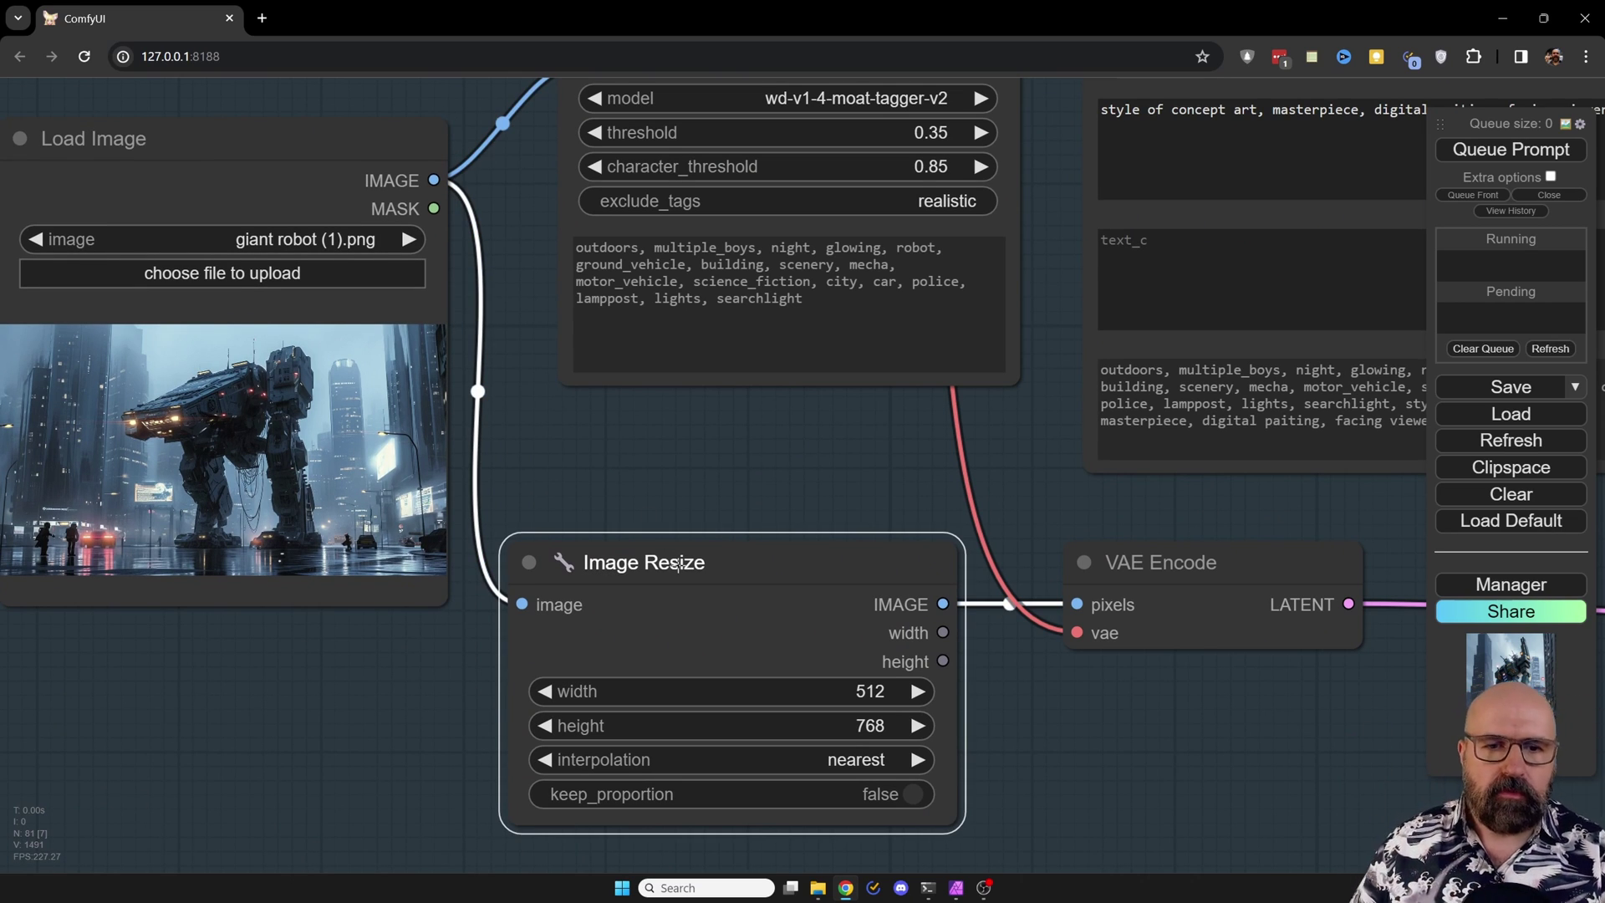
pyautogui.click(1178, 560)
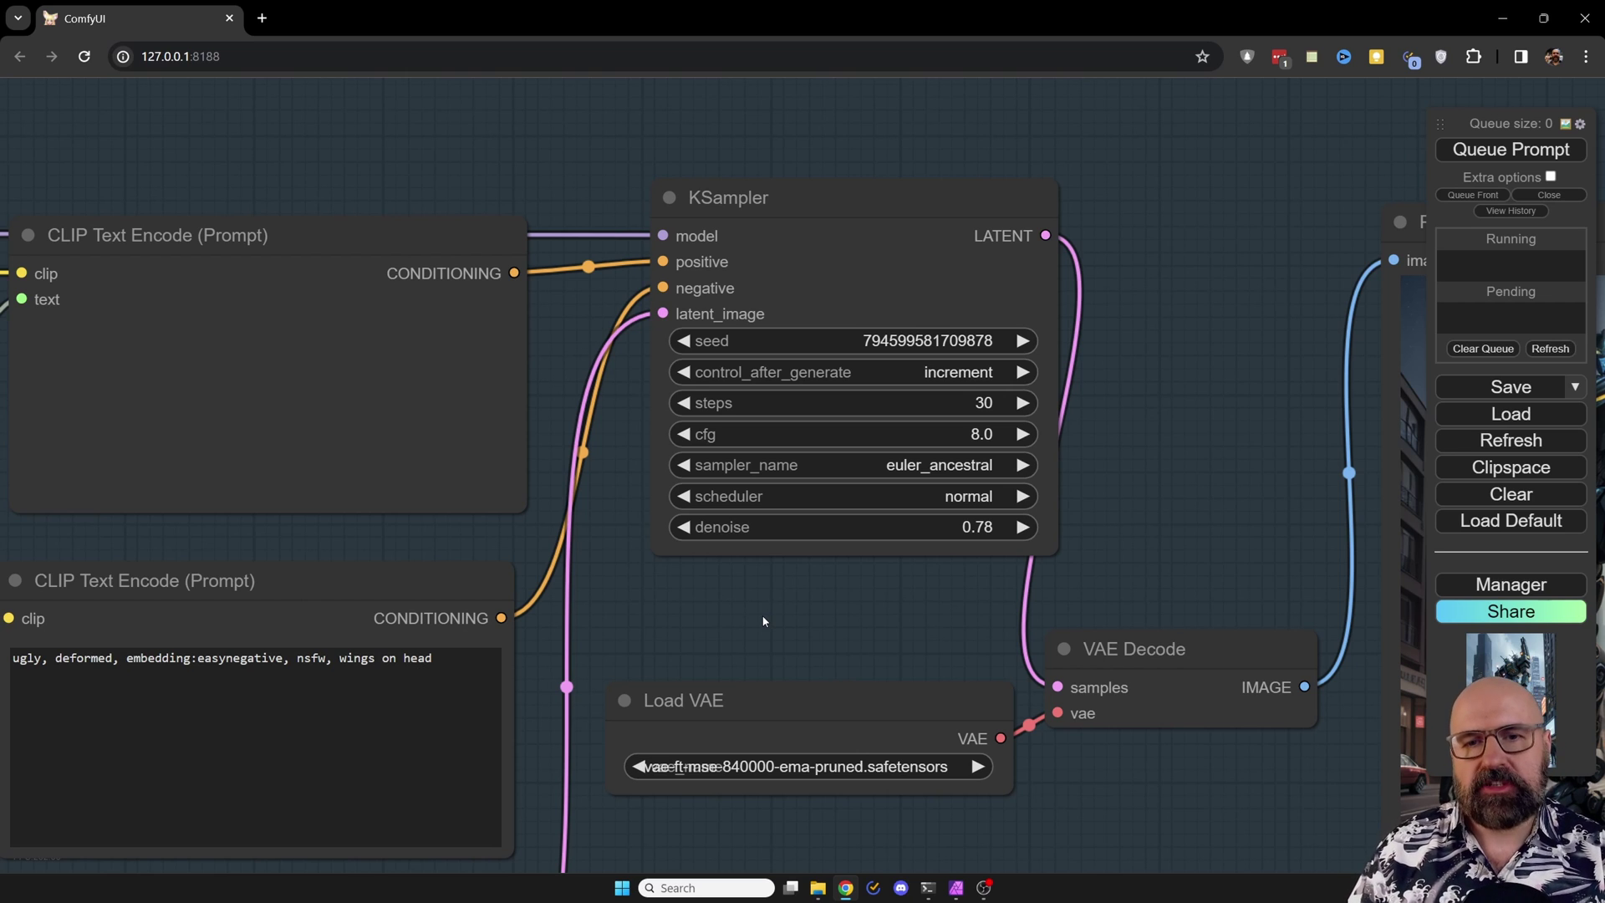
pyautogui.moveTo(853, 197)
pyautogui.mouseDown()
pyautogui.moveTo(831, 172)
pyautogui.moveTo(845, 215)
pyautogui.moveTo(843, 201)
pyautogui.mouseUp()
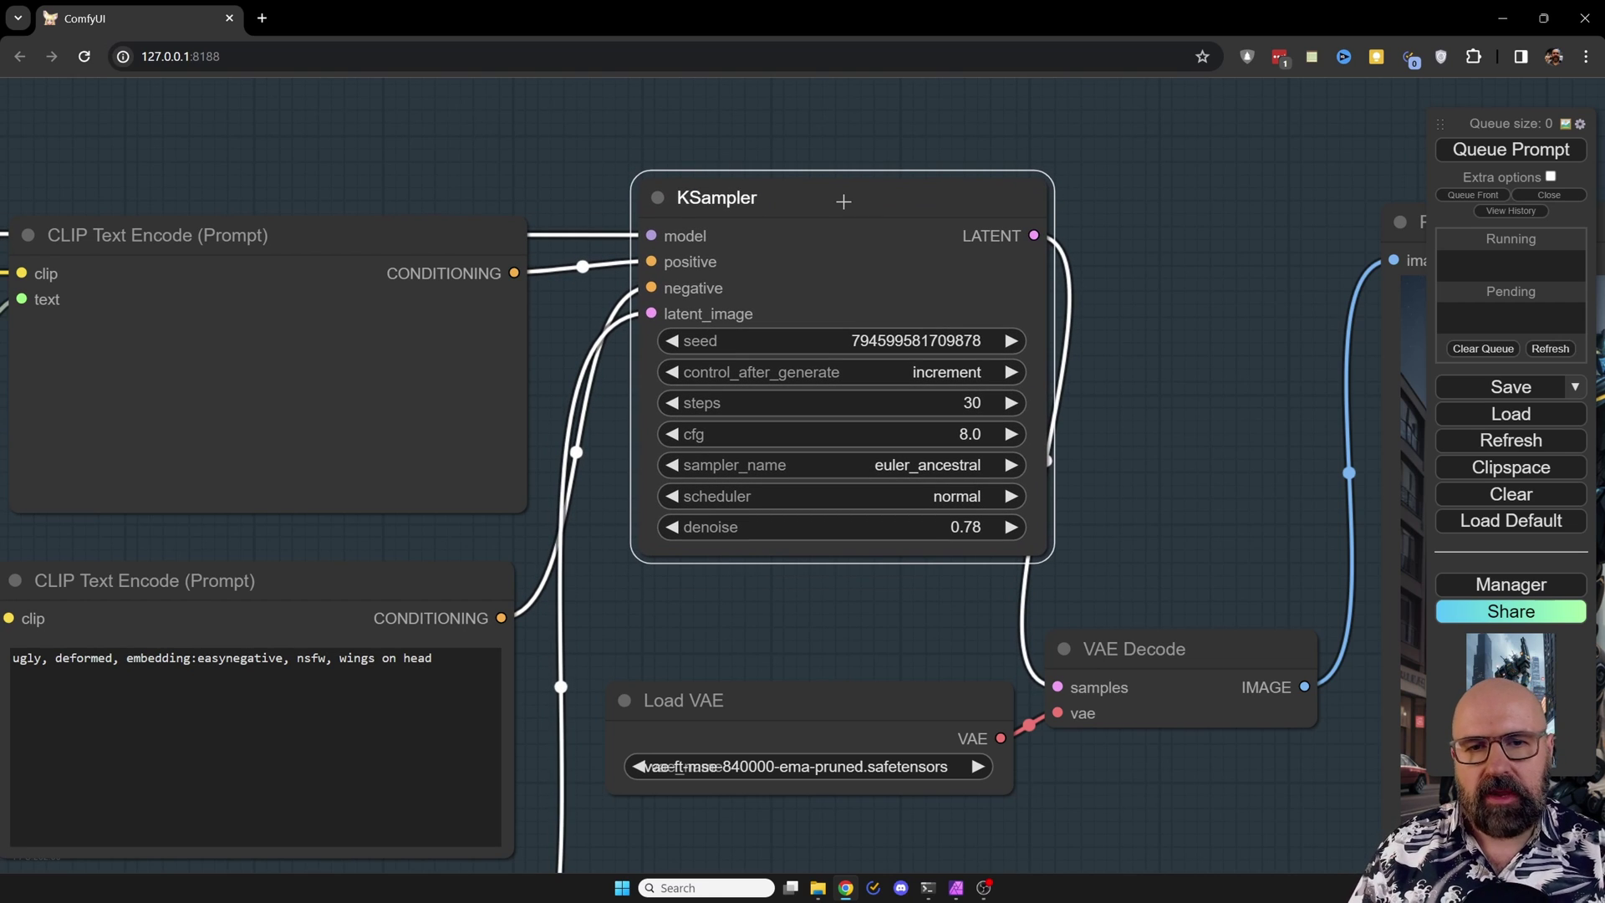
pyautogui.moveTo(867, 718); pyautogui.dragTo(864, 728)
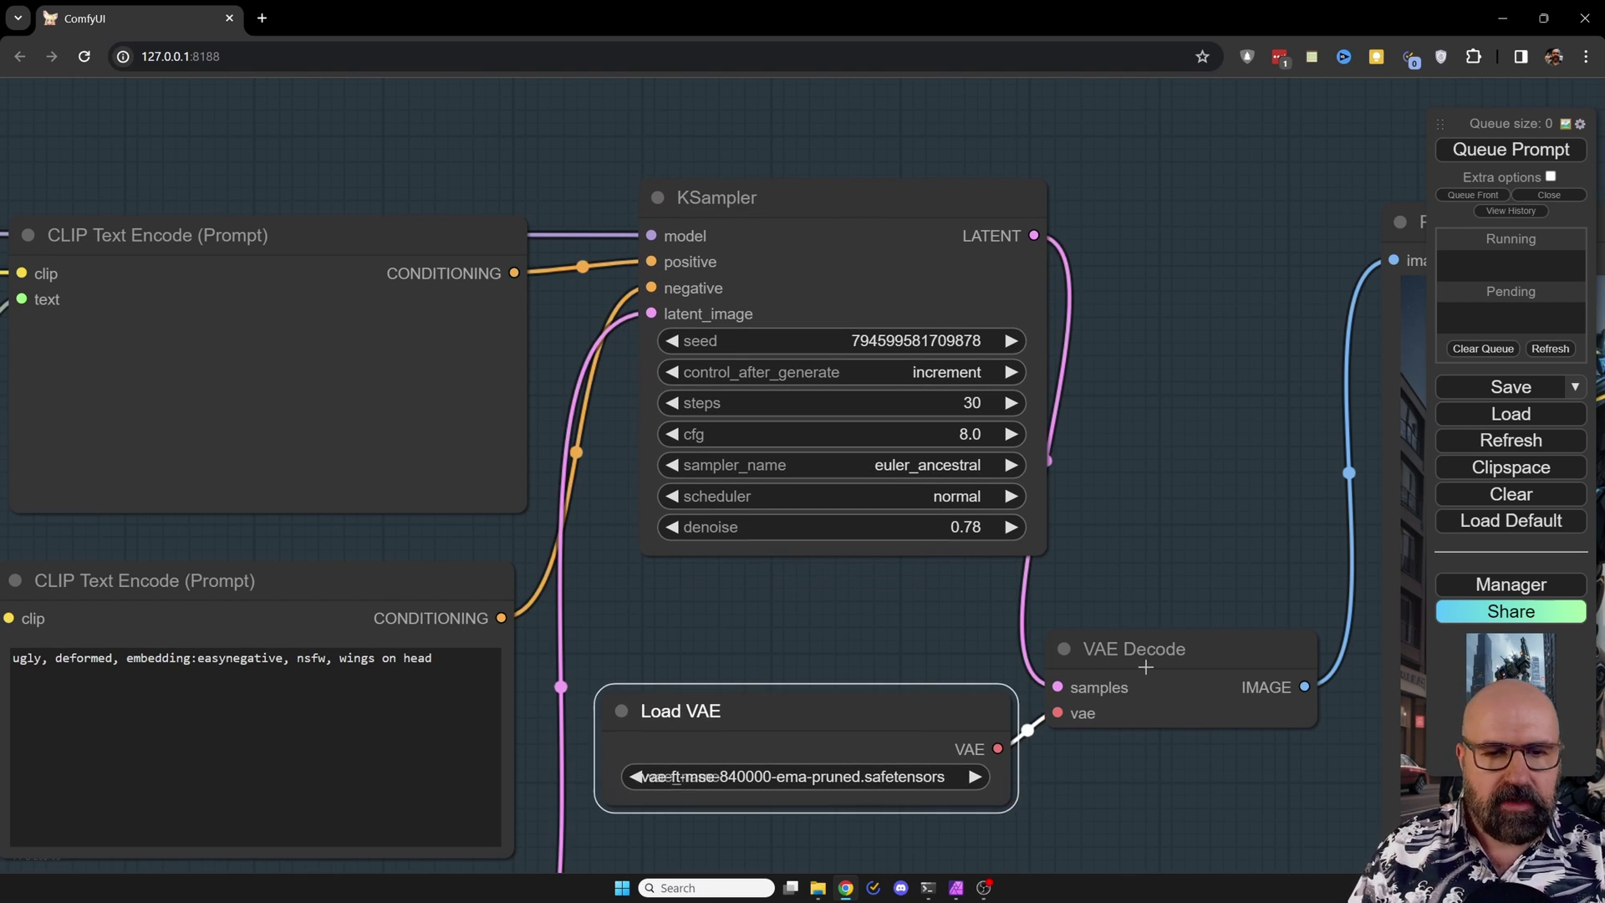
pyautogui.moveTo(1145, 666); pyautogui.dragTo(1177, 662)
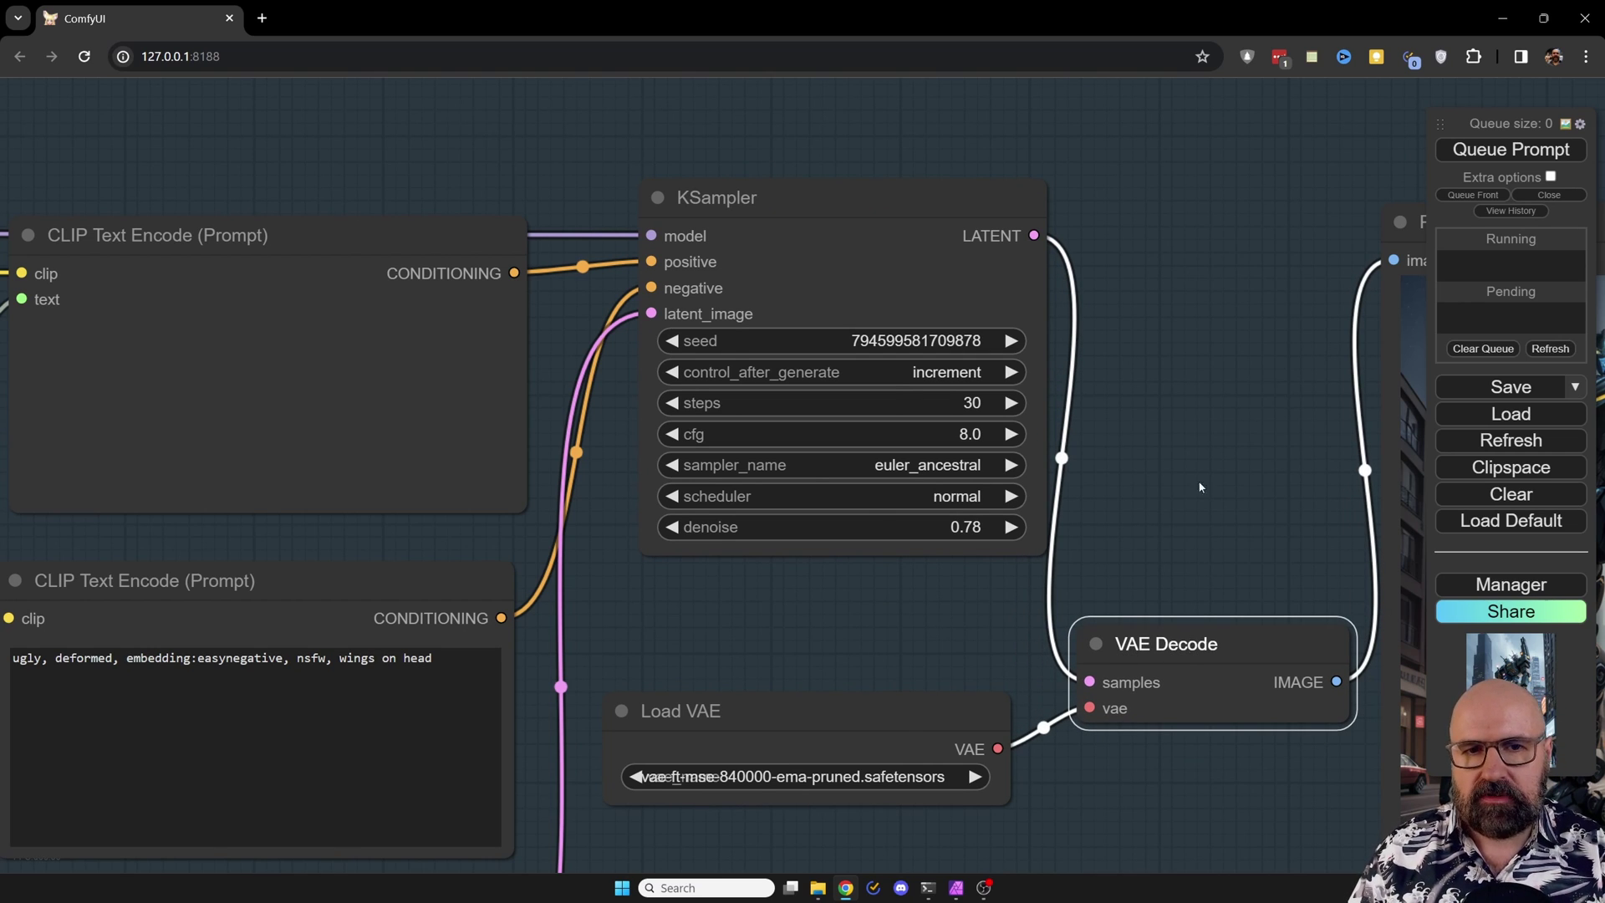
# Queue the tagger workflow from the Preview Image area to generate a new standing robot image
pyautogui.moveTo(1200, 487); pyautogui.dragTo(615, 368)
pyautogui.scroll(1, 615, 368)
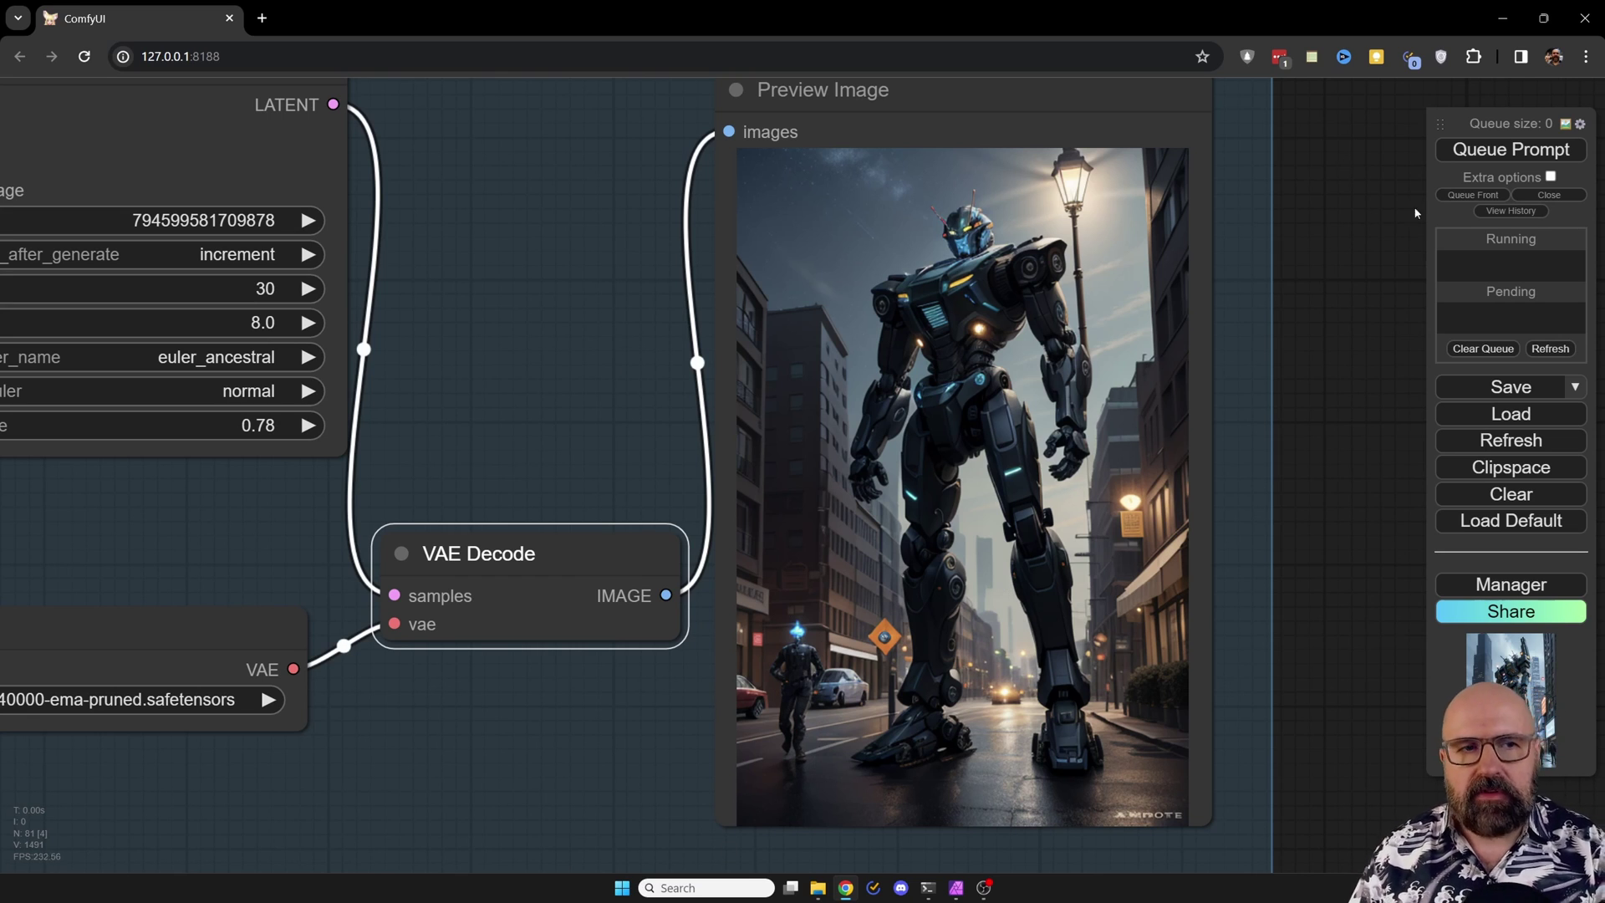
pyautogui.click(1487, 152)
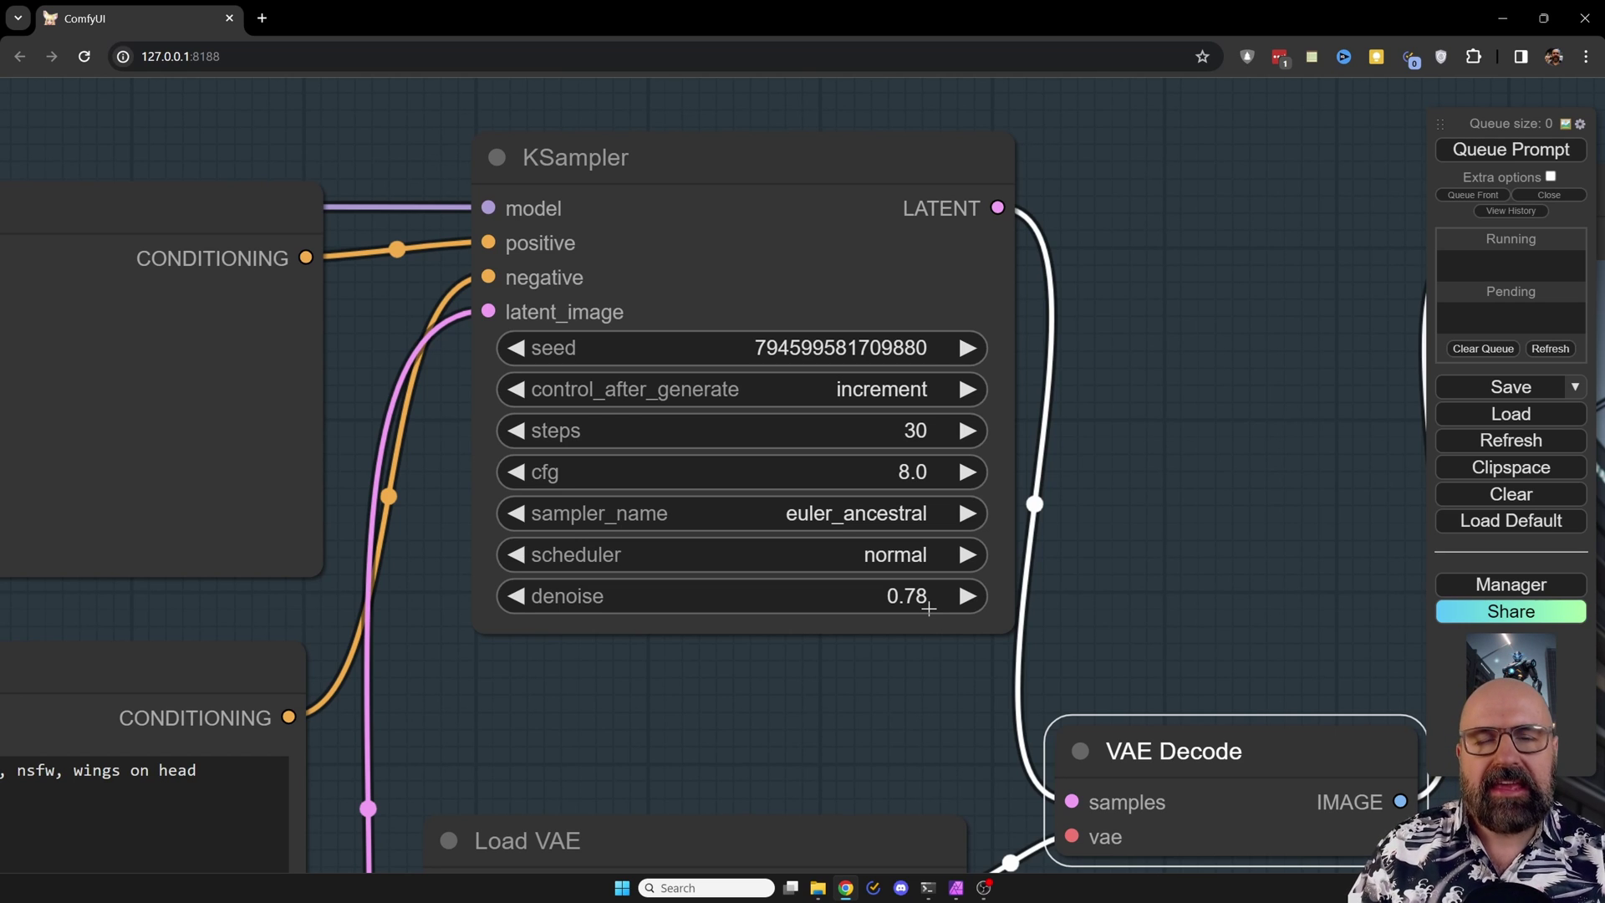
pyautogui.scroll(-6, 928, 609)
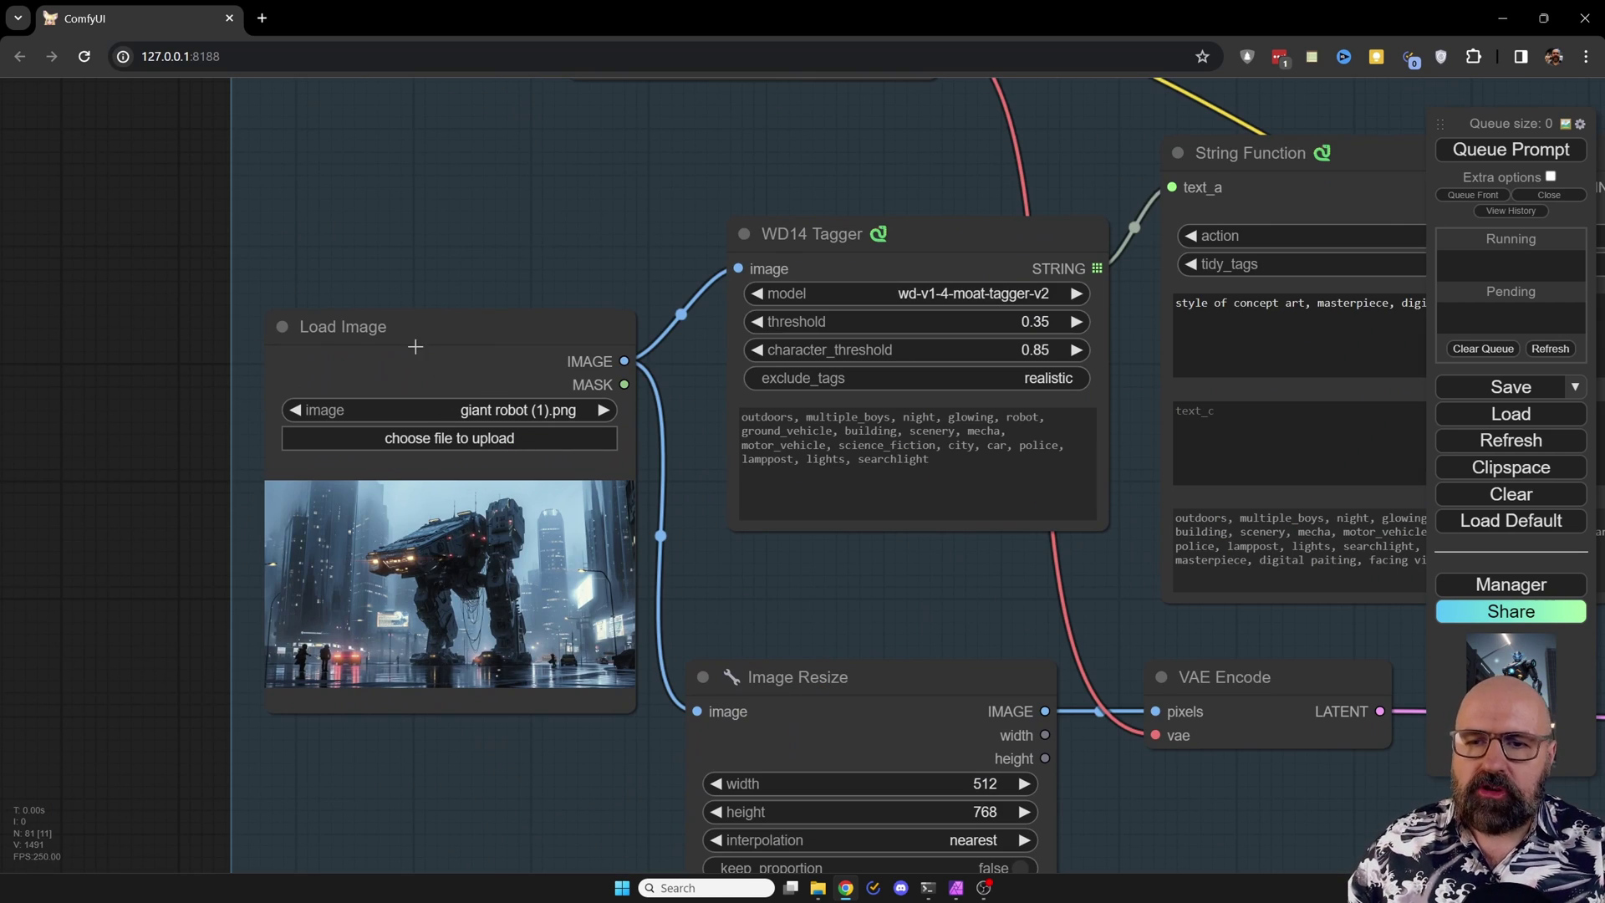
# Load ComfyUI_temp_pkzgo_00041_.png, the young man portrait, into Load Image and fit the WD14 group in view
pyautogui.click(444, 438)
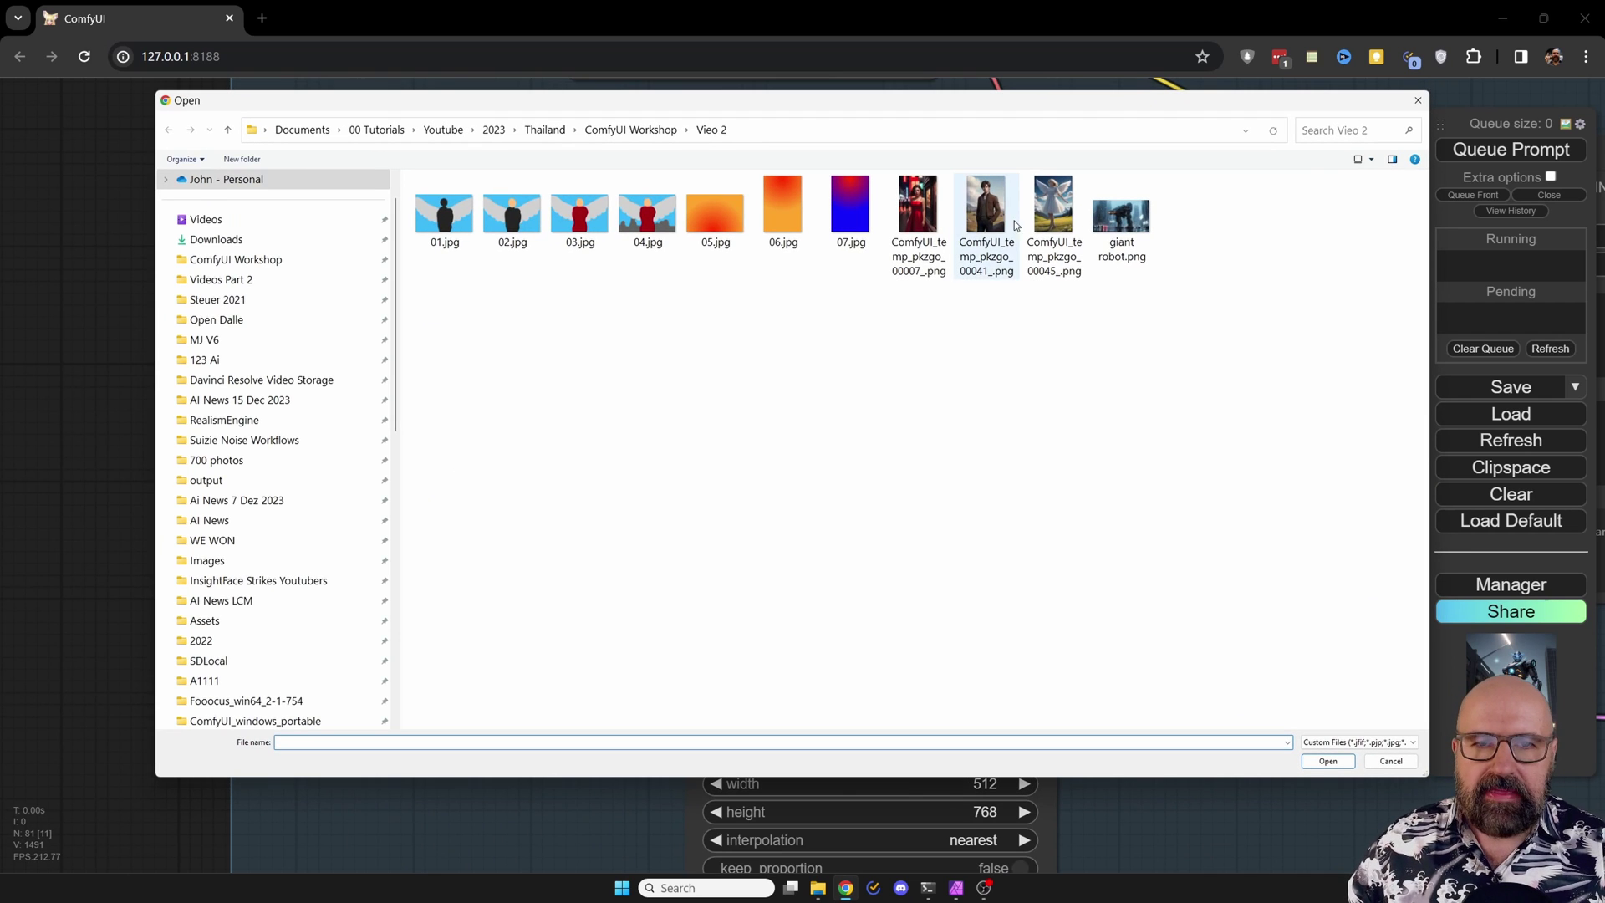
pyautogui.doubleClick(983, 205)
pyautogui.scroll(4, 336, 694)
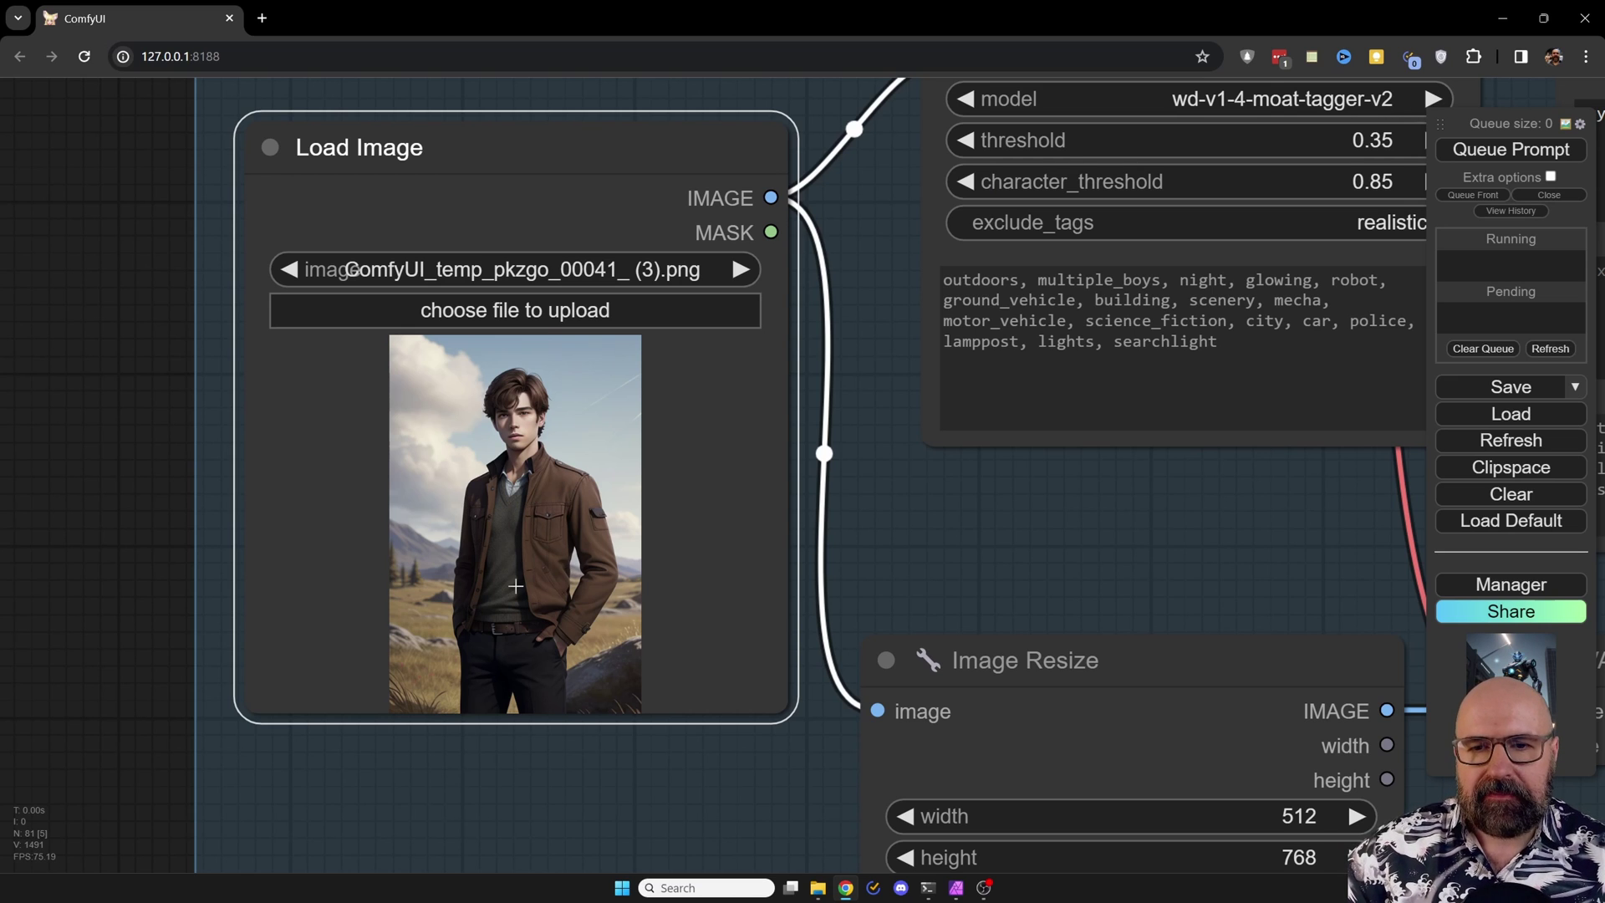
pyautogui.press('.')
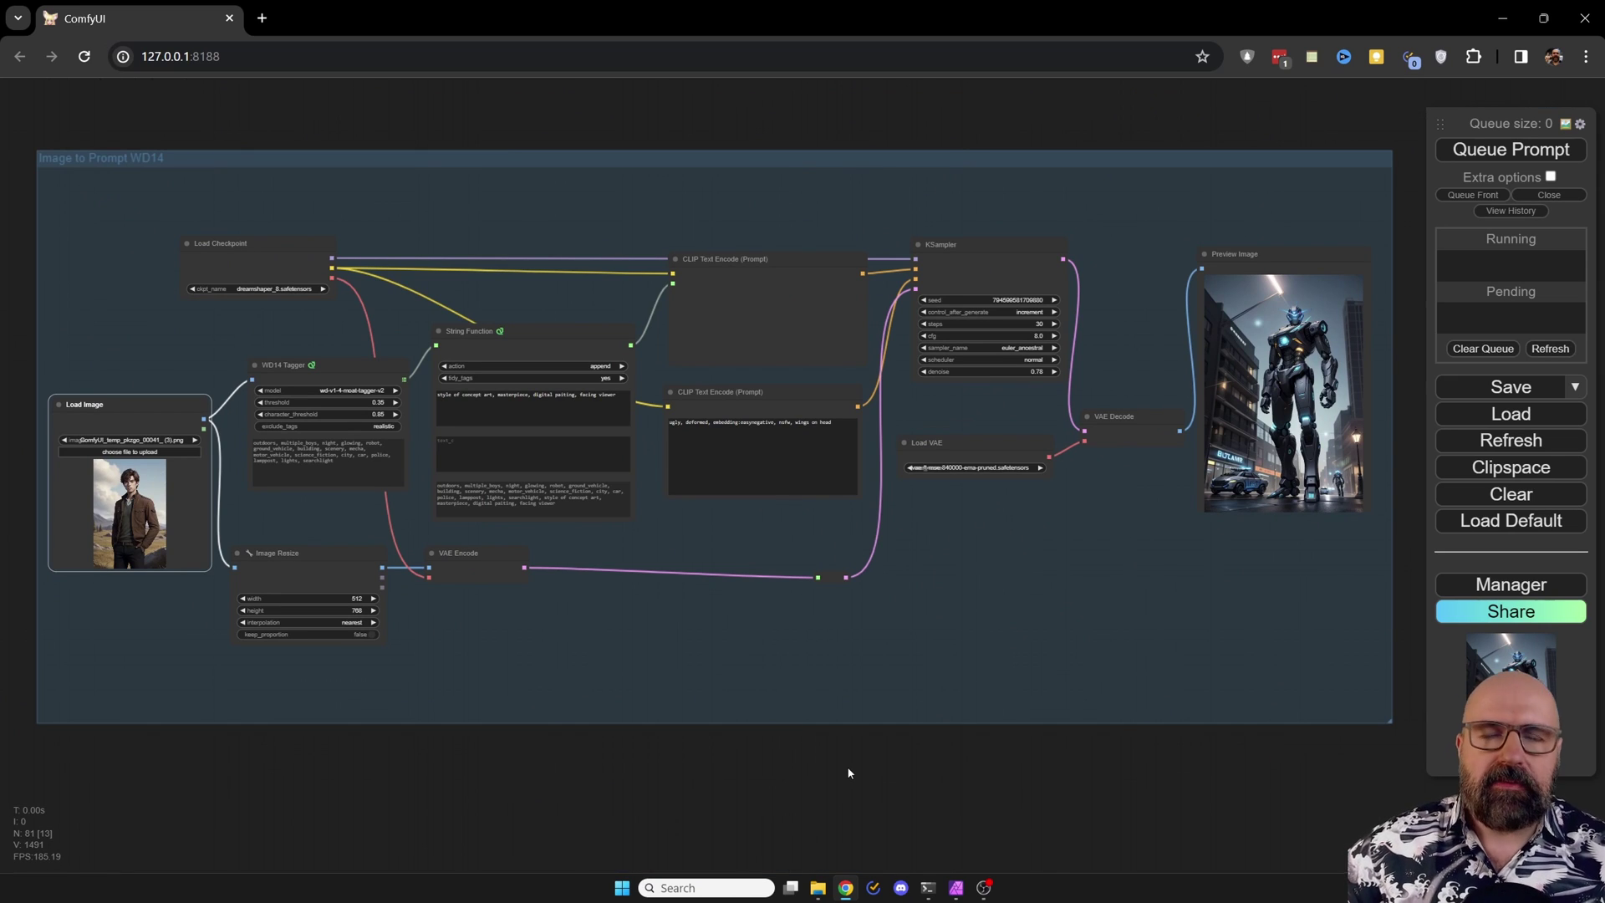